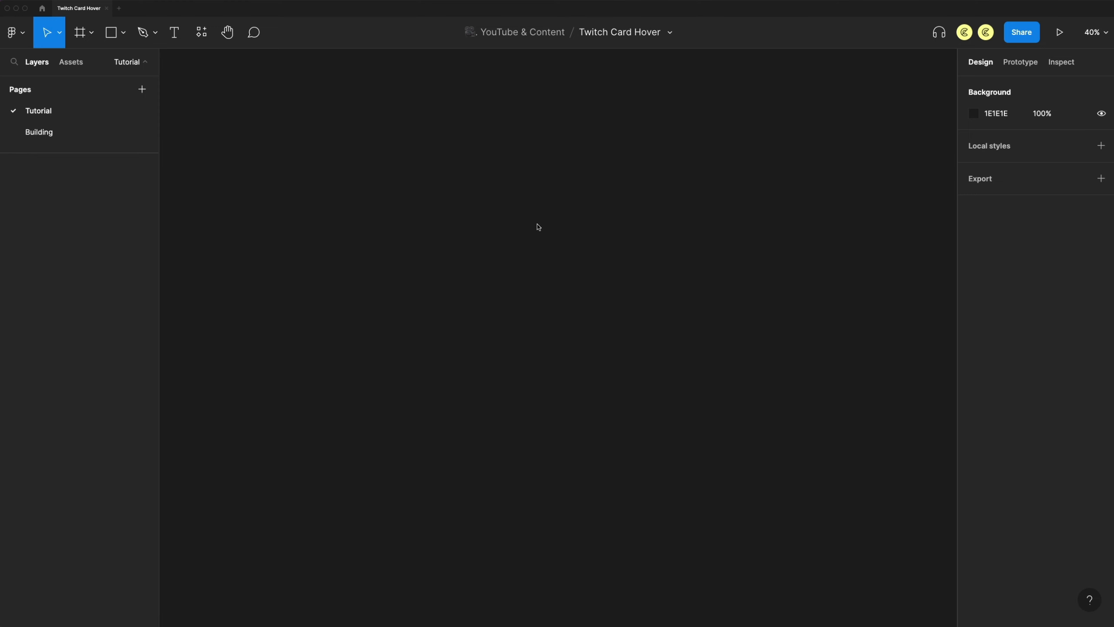
Create a MacBook Pro 16" frame and draw a rectangle about 479 × 223 in its upper middle area.
key("f")
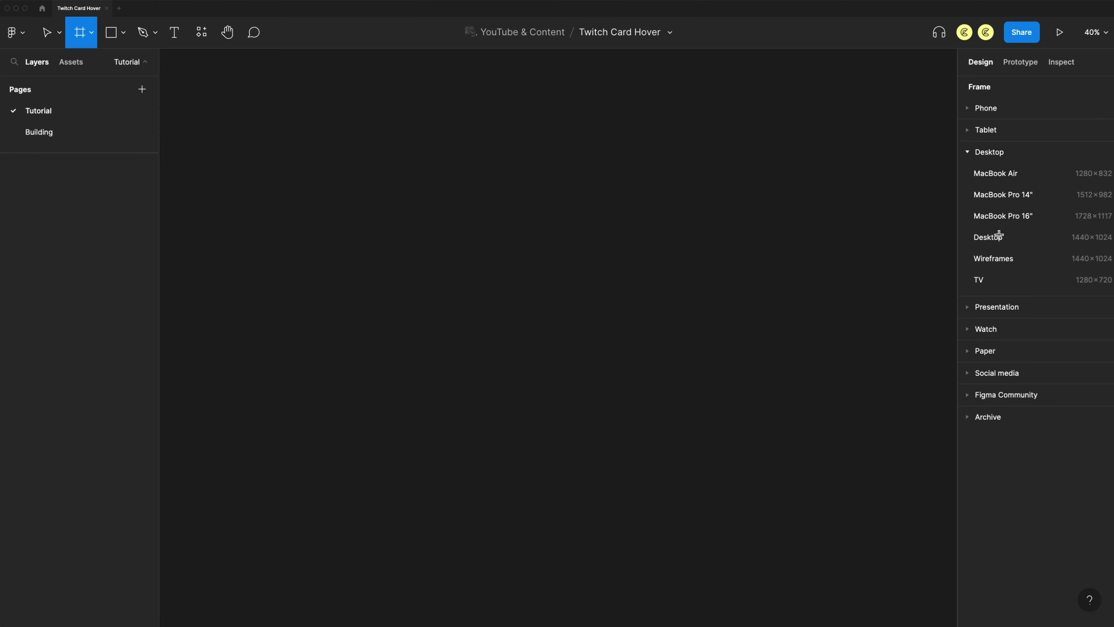
left_click(997, 216)
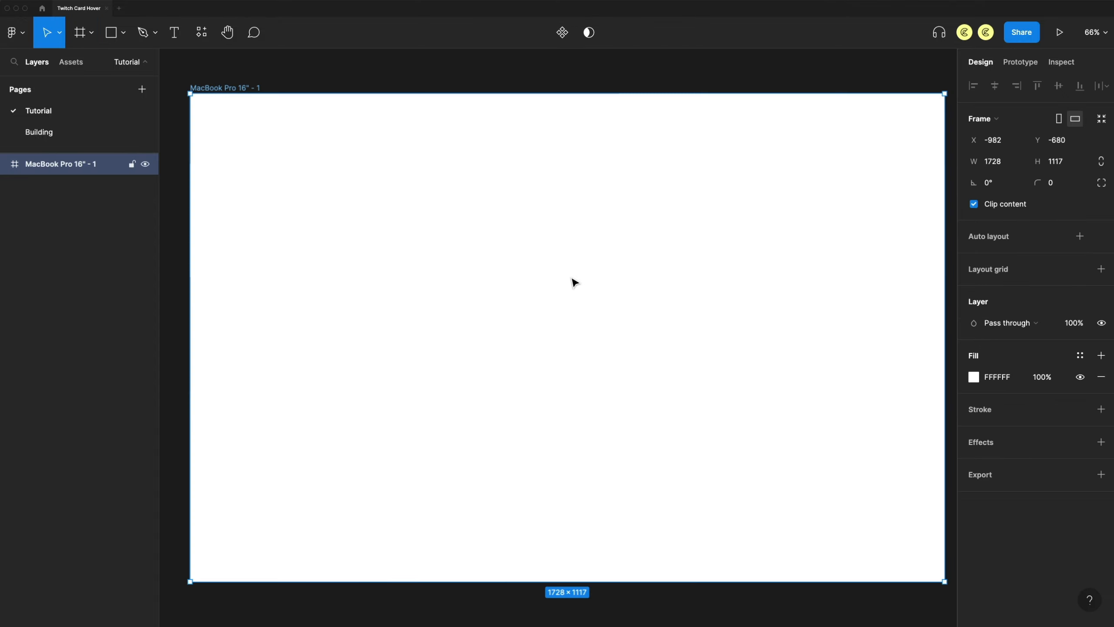
key("r")
left_click_drag(379, 204, 589, 302)
Set the rectangle's width to 575 and its height to 323.
left_click(1008, 146)
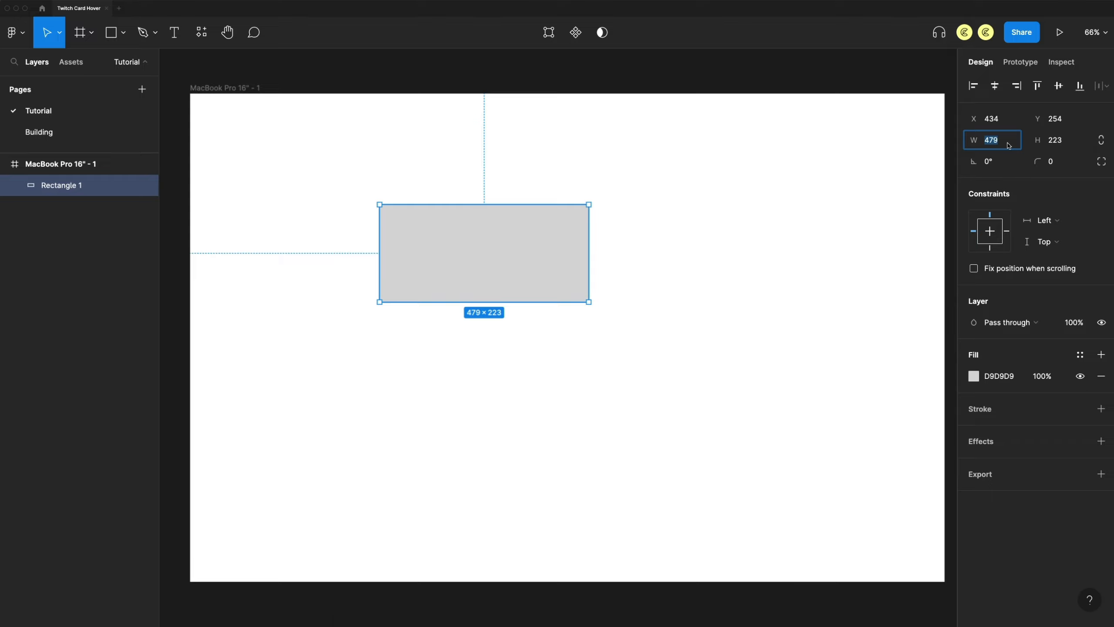
type("5")
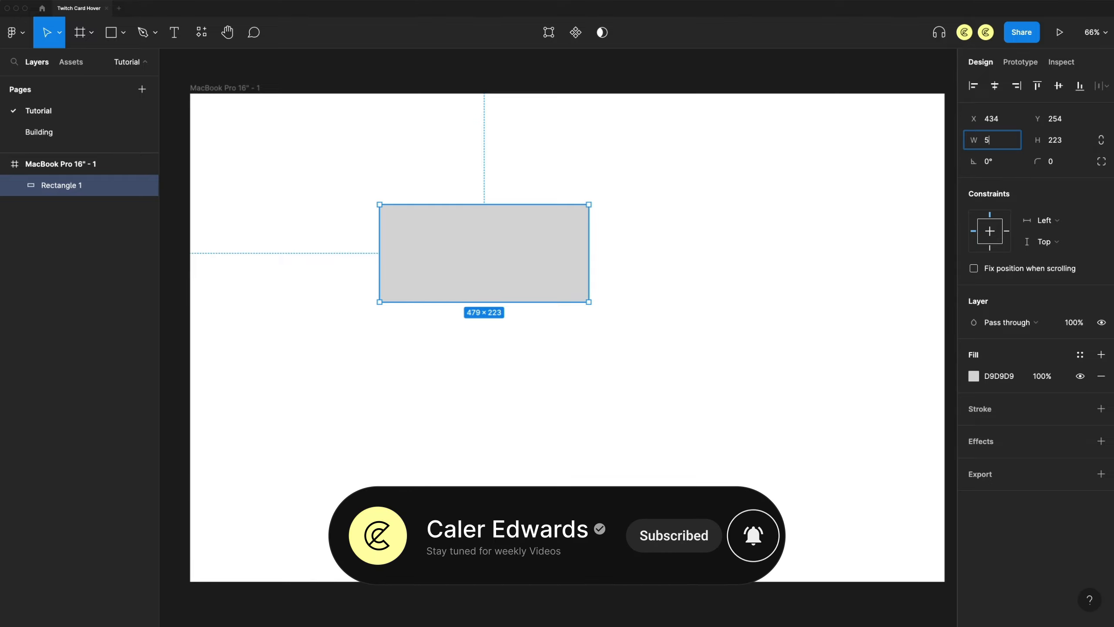
type("75")
key("Return")
left_click(1075, 142)
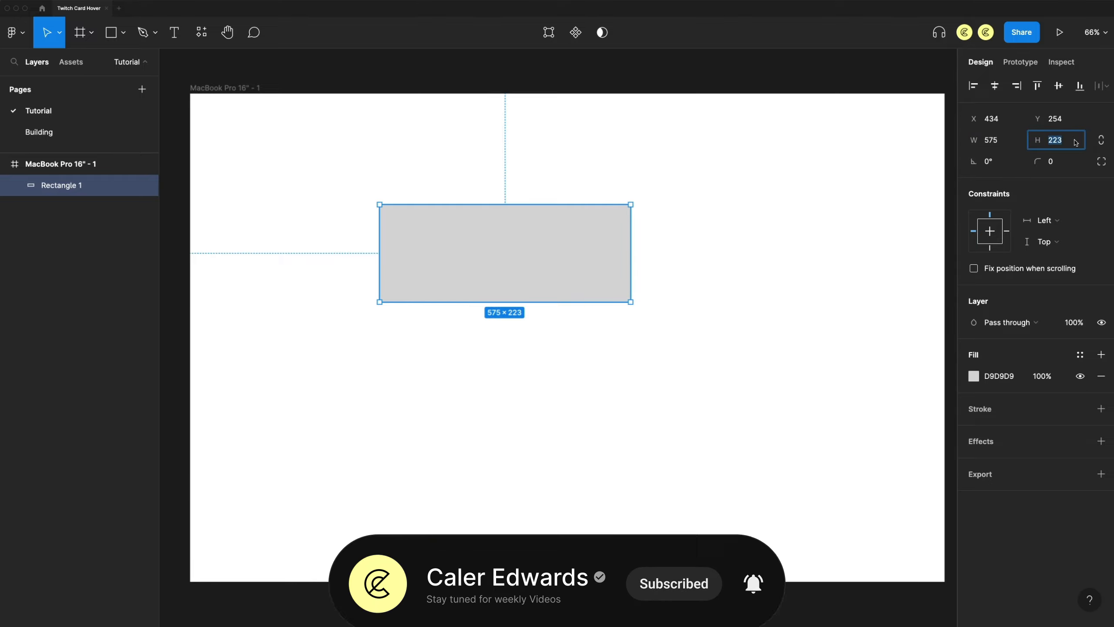
type("323")
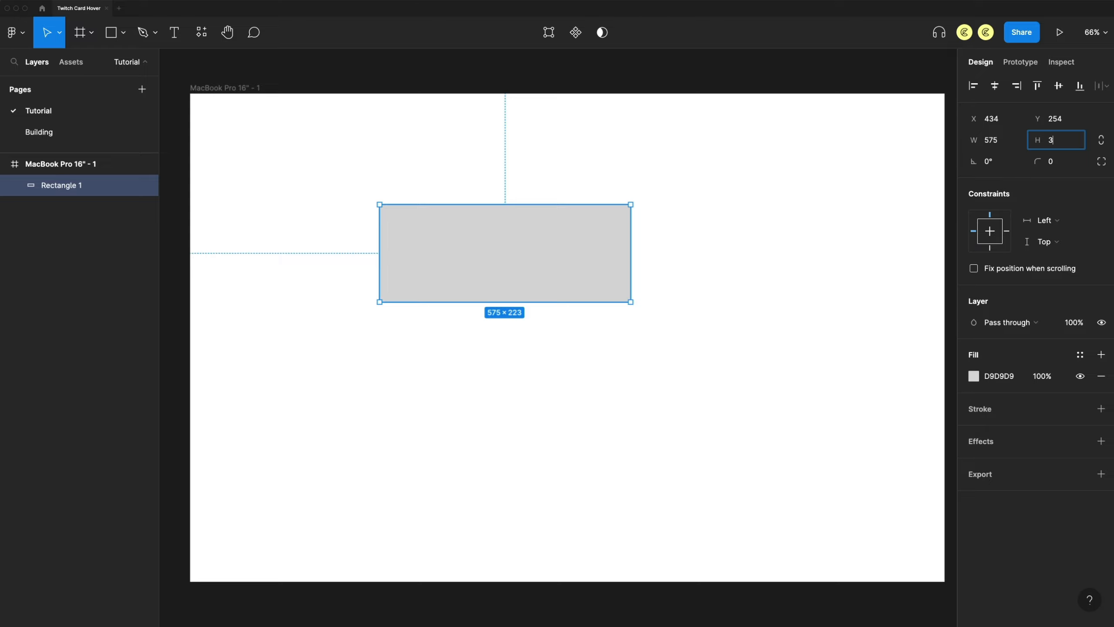
key("Return")
key("Escape")
Center the rectangle horizontally and vertically within the MacBook Pro 16" frame.
left_click(517, 271)
left_click(995, 86)
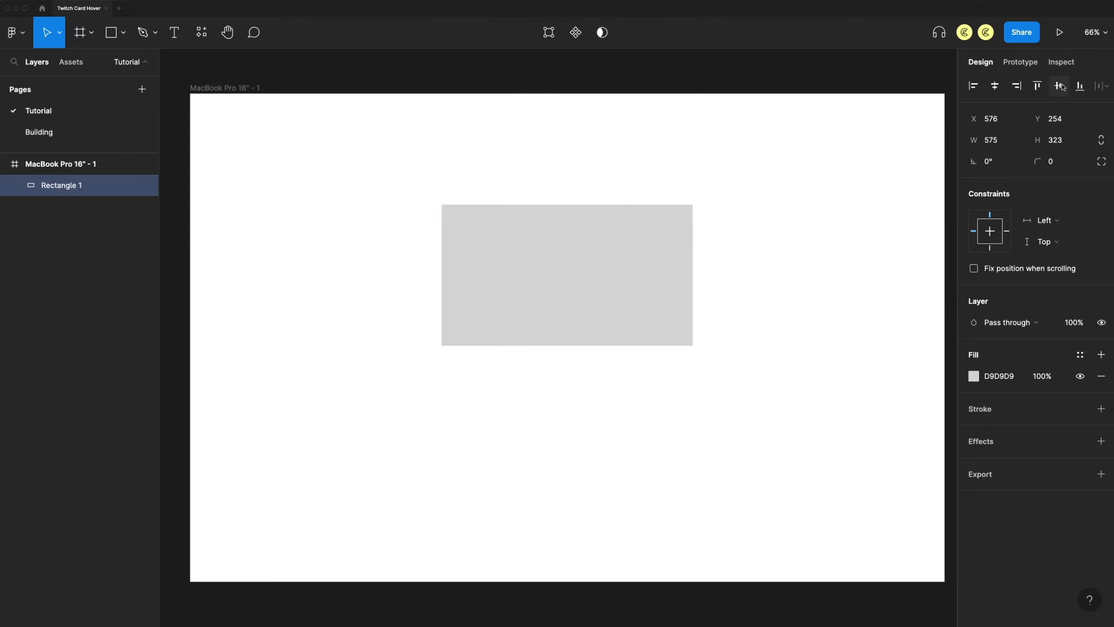
left_click(1061, 86)
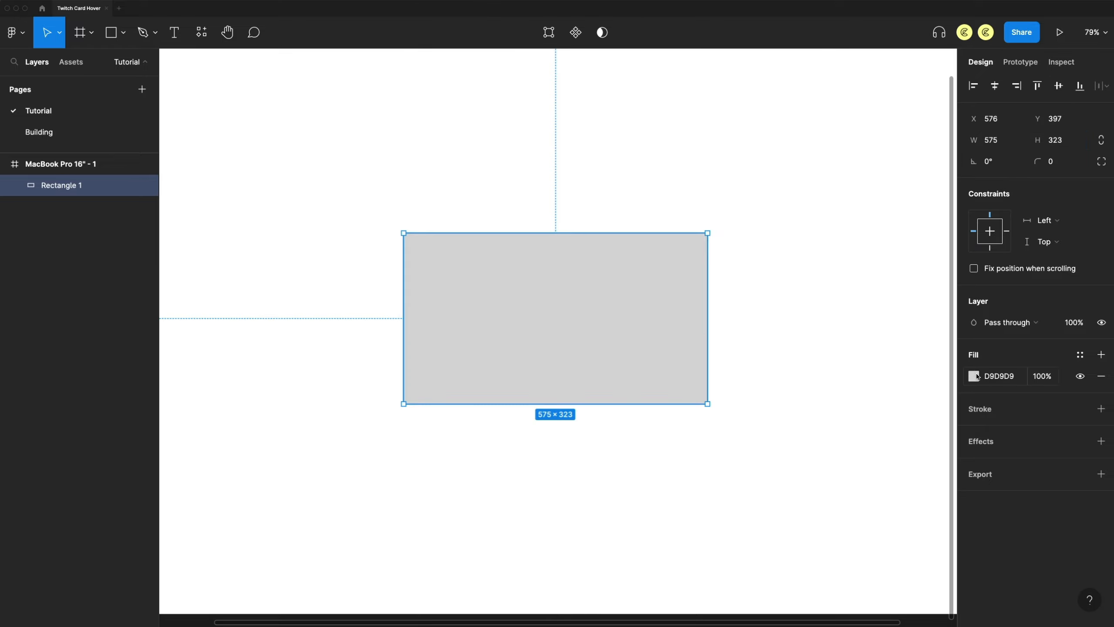
Replace the rectangle's solid fill with an image fill showing the "We Are A Design Agency That" screenshot.
left_click(974, 376)
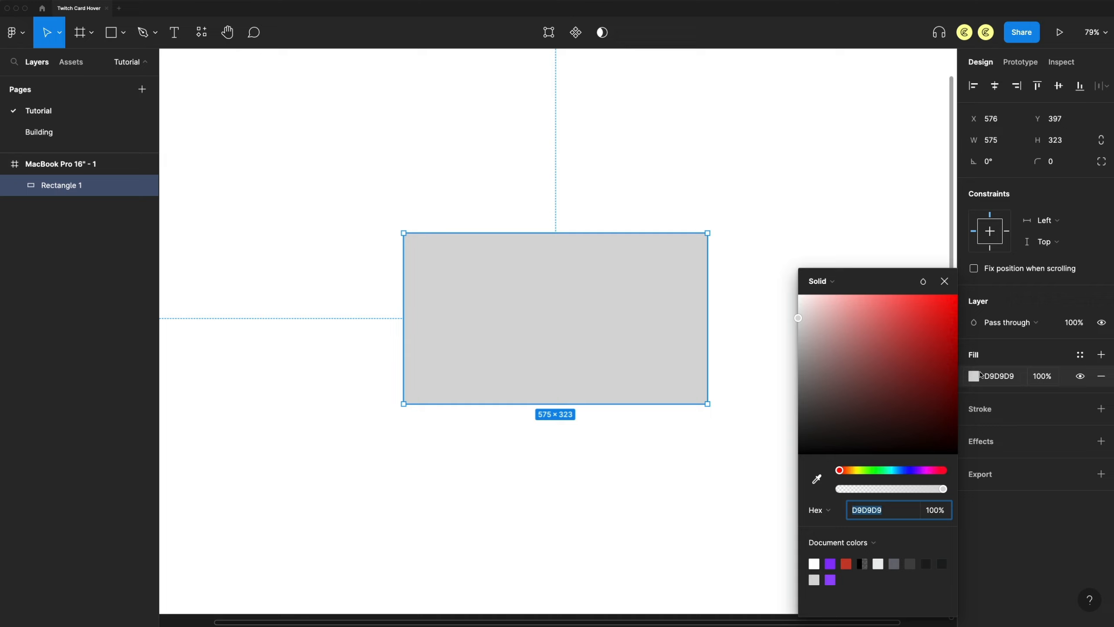
left_click(834, 281)
left_click(836, 361)
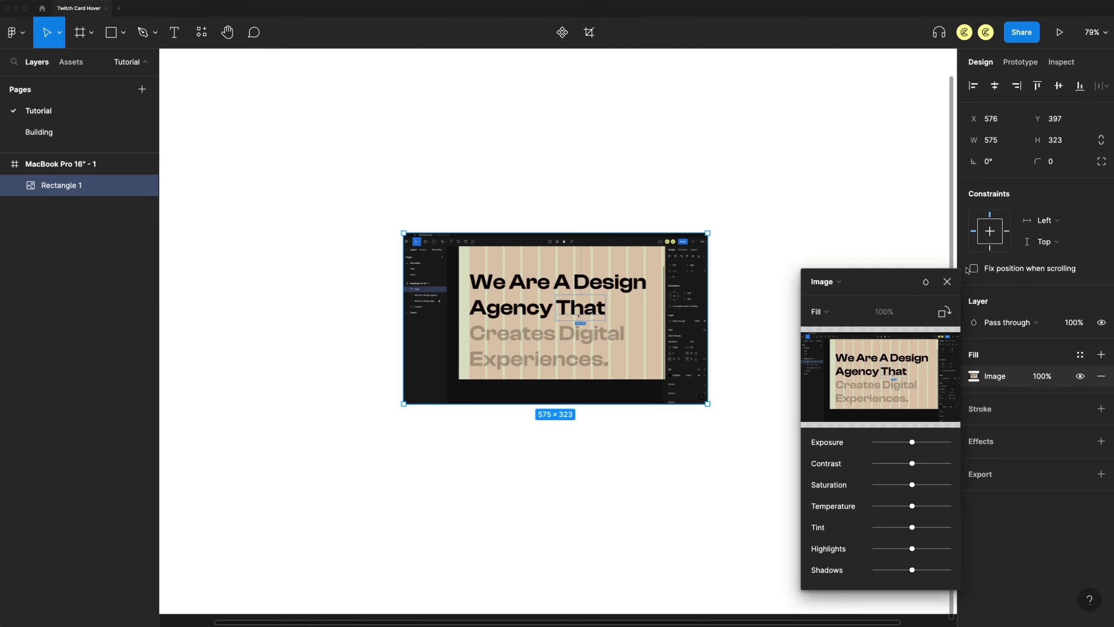
left_click(947, 282)
left_click(892, 273)
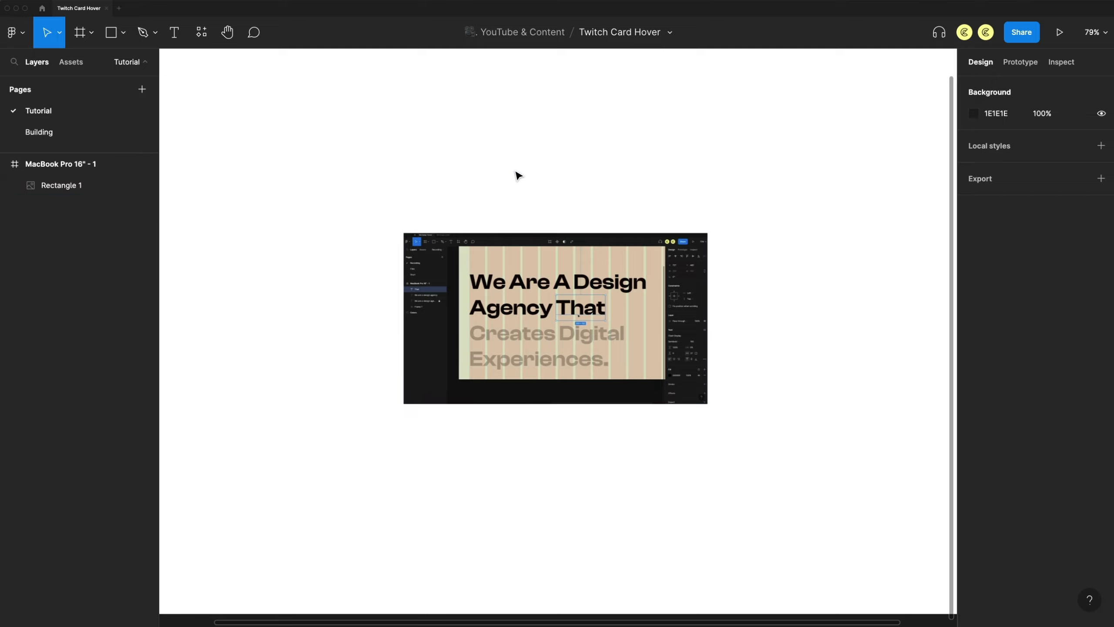
Add a text layer reading "LIVE" above the image rectangle.
key("t")
left_click(492, 162)
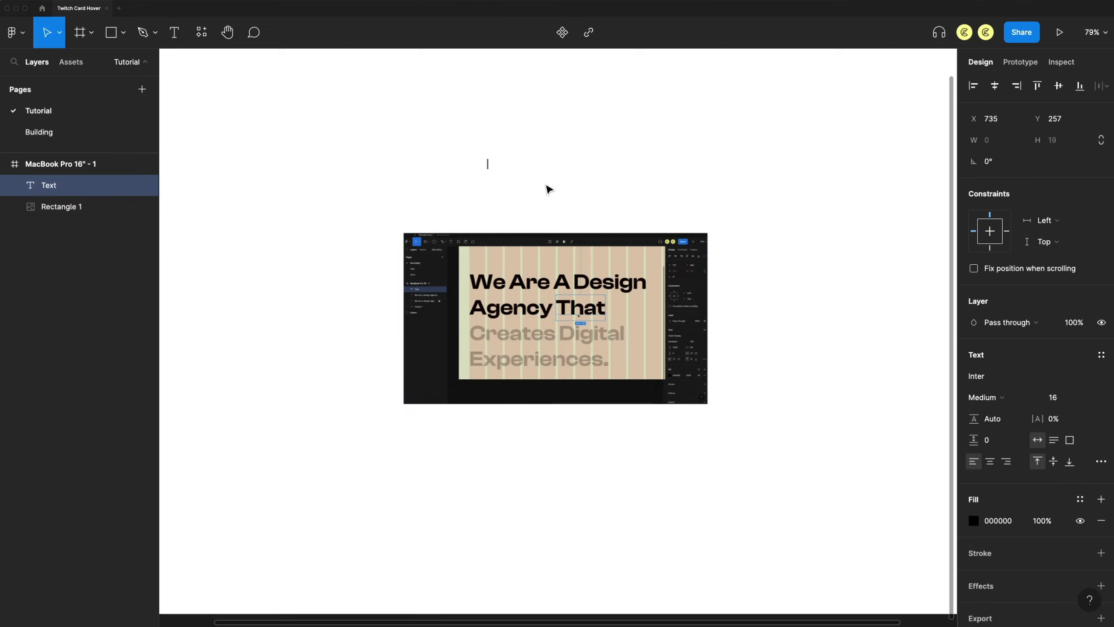
type("LIVE")
key("Escape")
Set the LIVE text to the Bold weight of Inter.
scroll(524, 174, "up", 5)
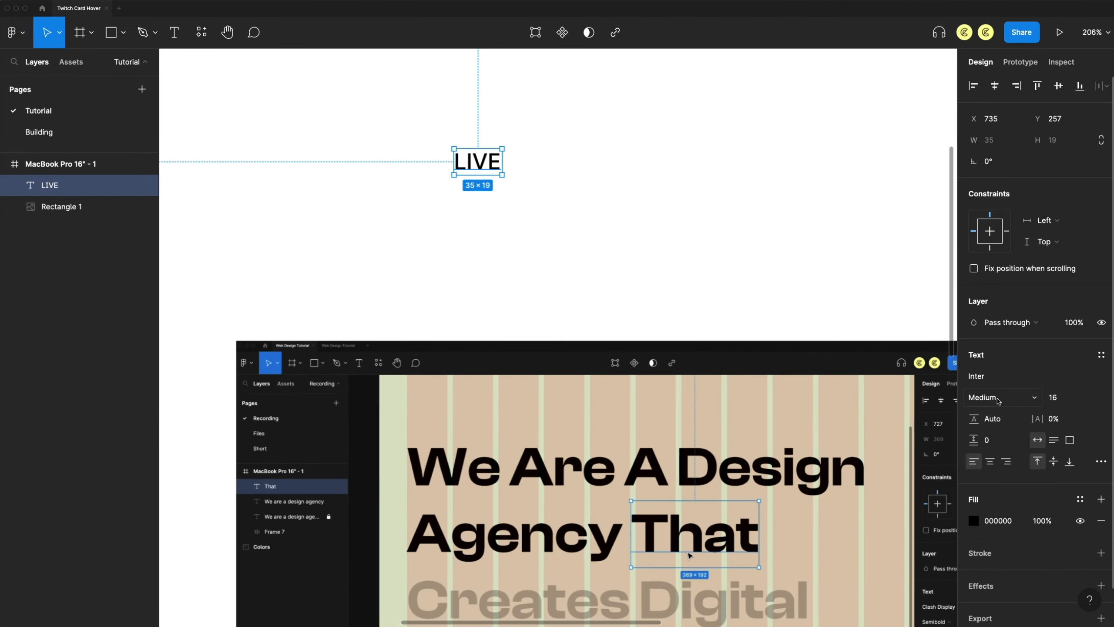
left_click(996, 377)
left_click(1016, 398)
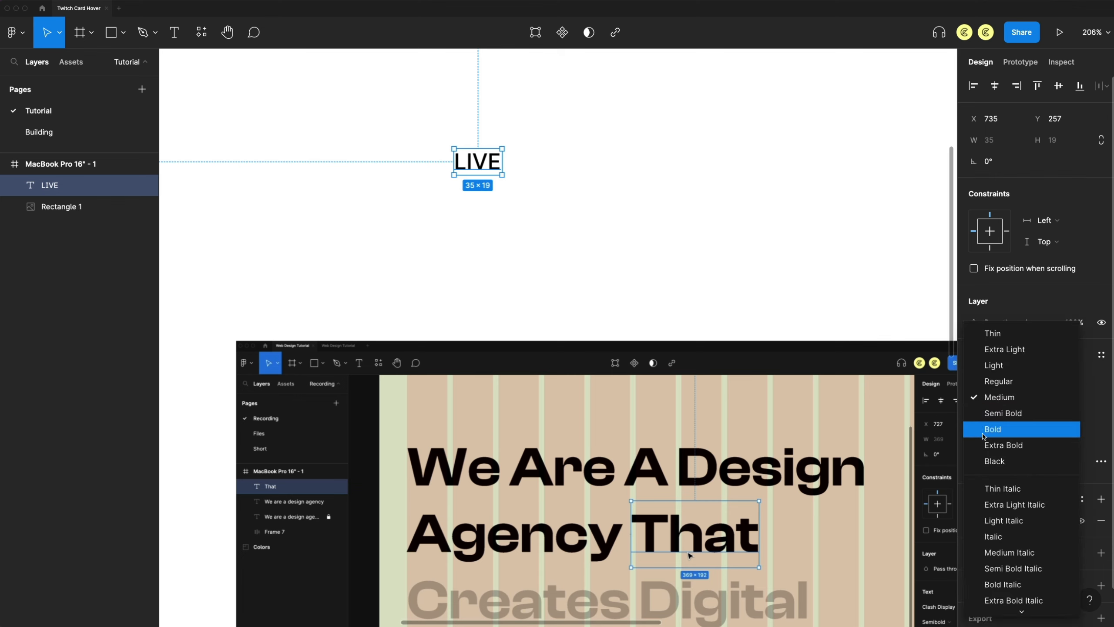
left_click(995, 428)
left_click(1064, 398)
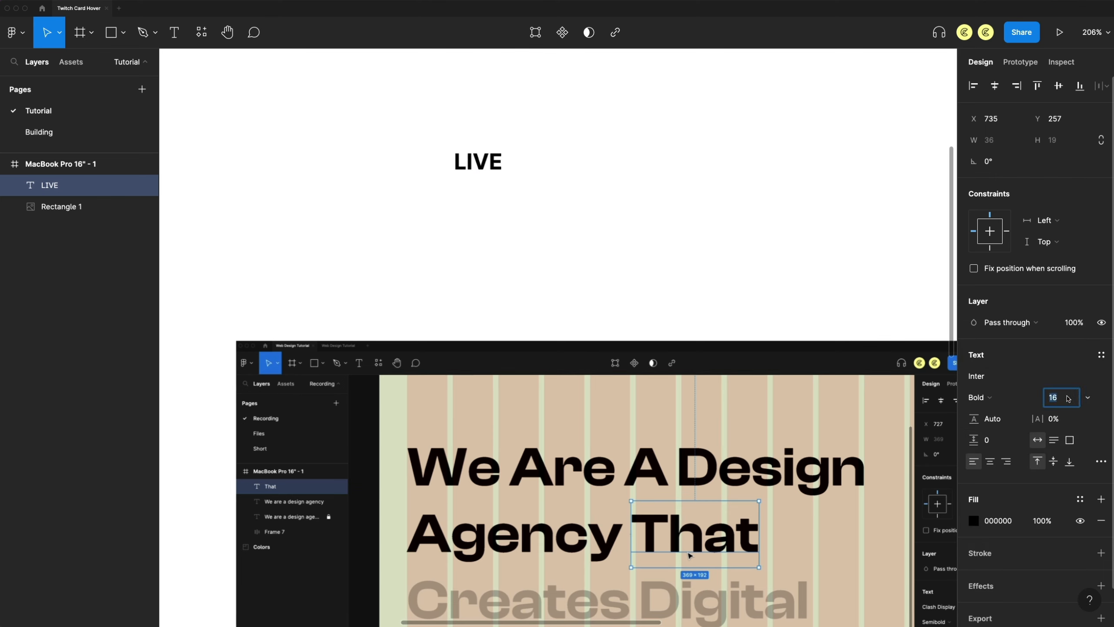
left_click(488, 162)
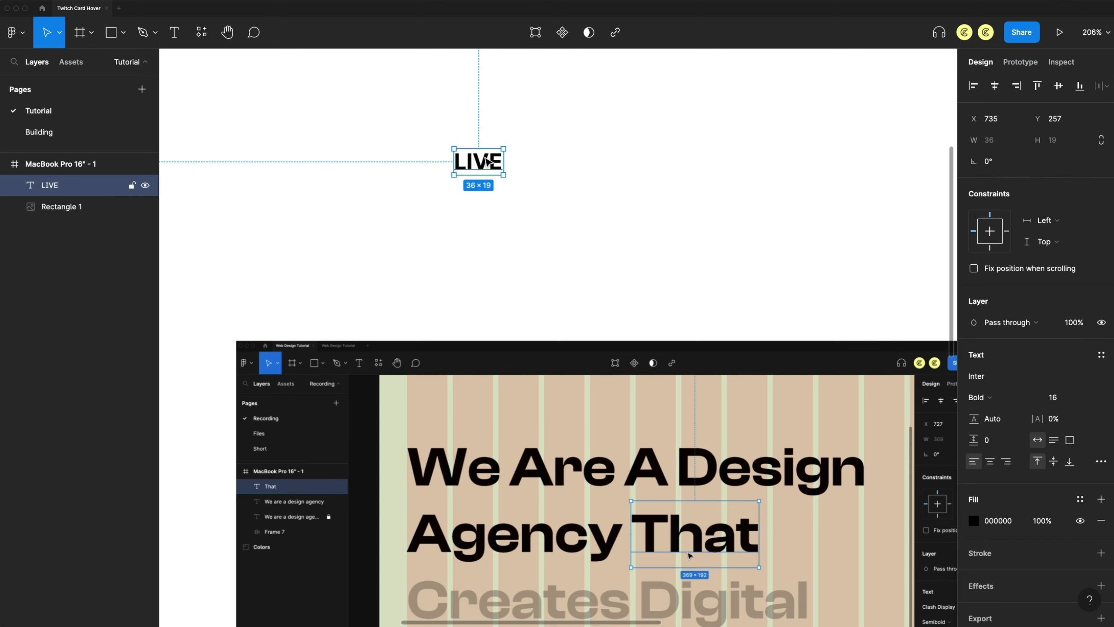
Wrap the LIVE text in a center-aligned auto layout with 16 horizontal and 6 vertical padding.
key("shift+a")
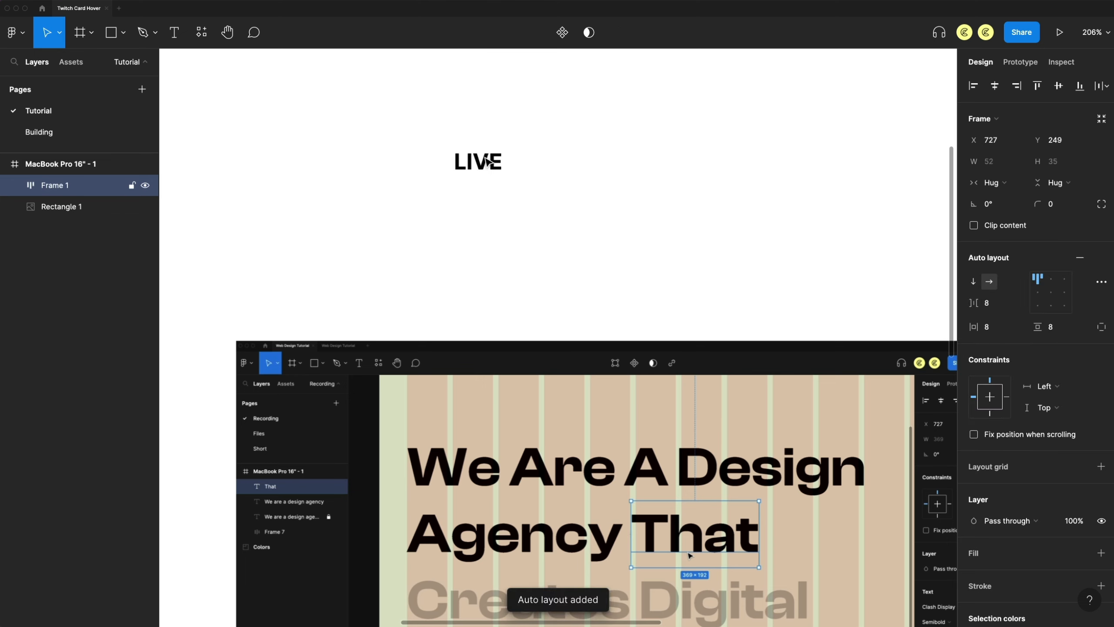
left_click(1051, 293)
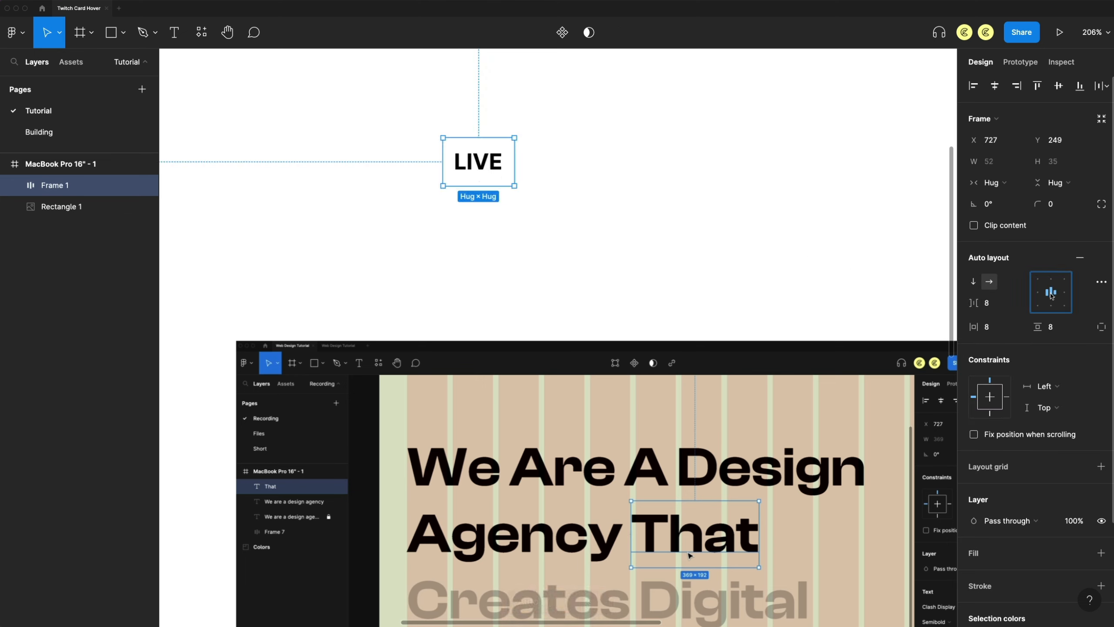
left_click(998, 330)
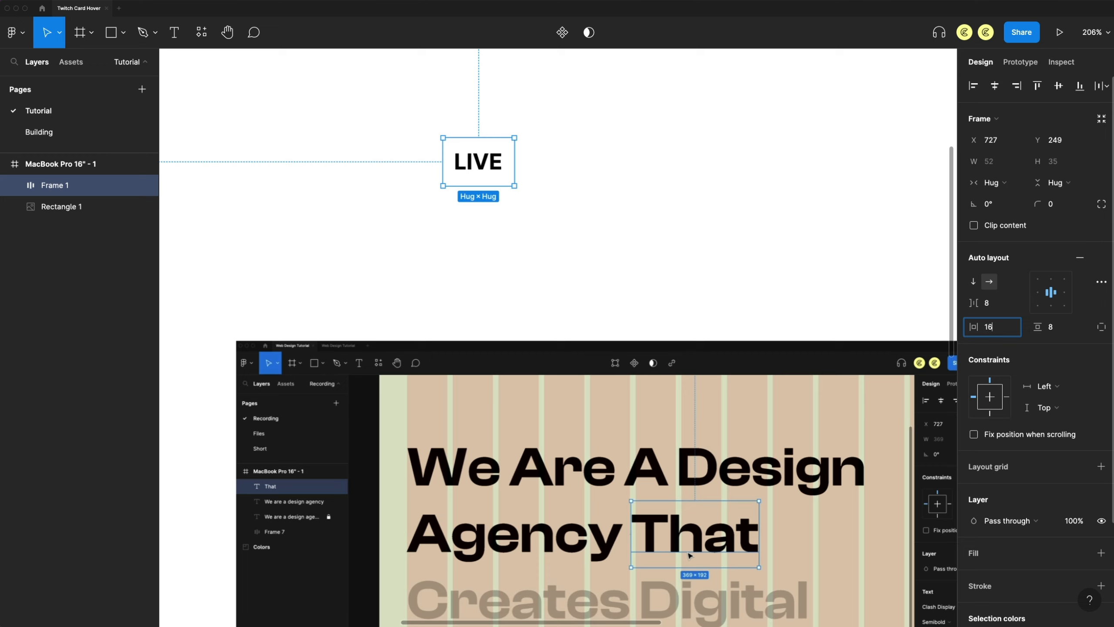
type("16")
left_click(1065, 330)
type("6")
key("Return")
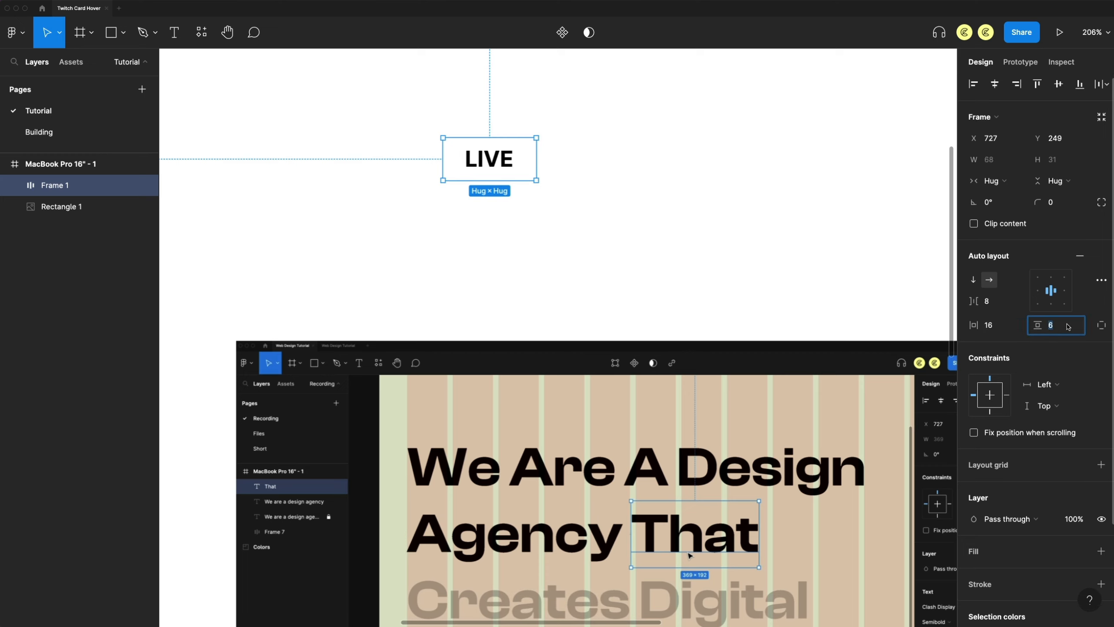
Add a fill to the LIVE badge frame and set its color to C73C2B.
scroll(1071, 334, "down", 3)
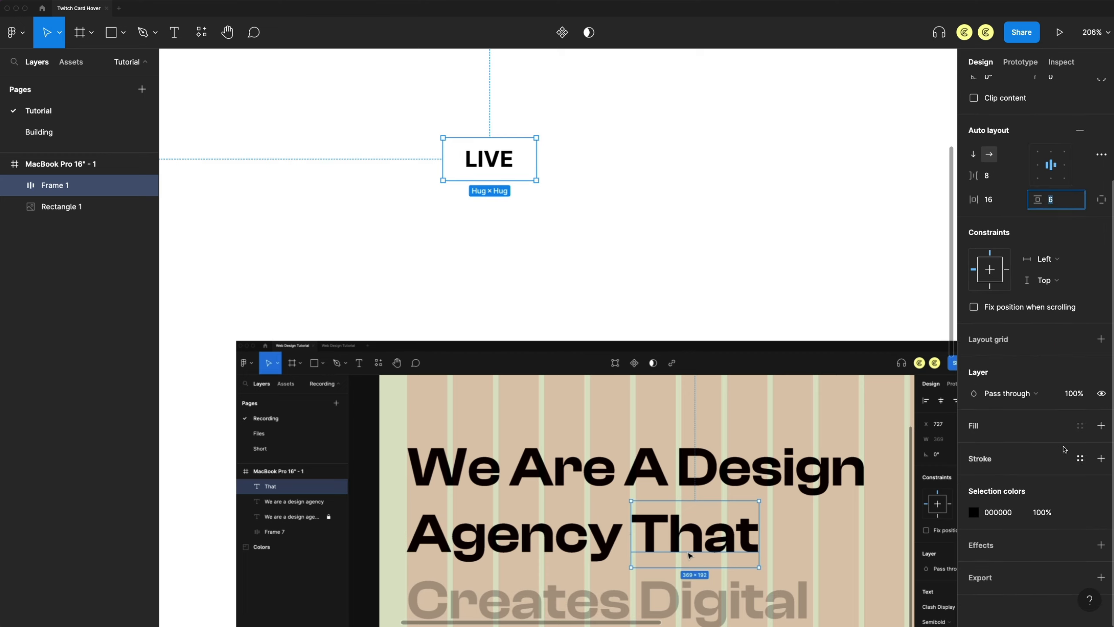
left_click(1101, 425)
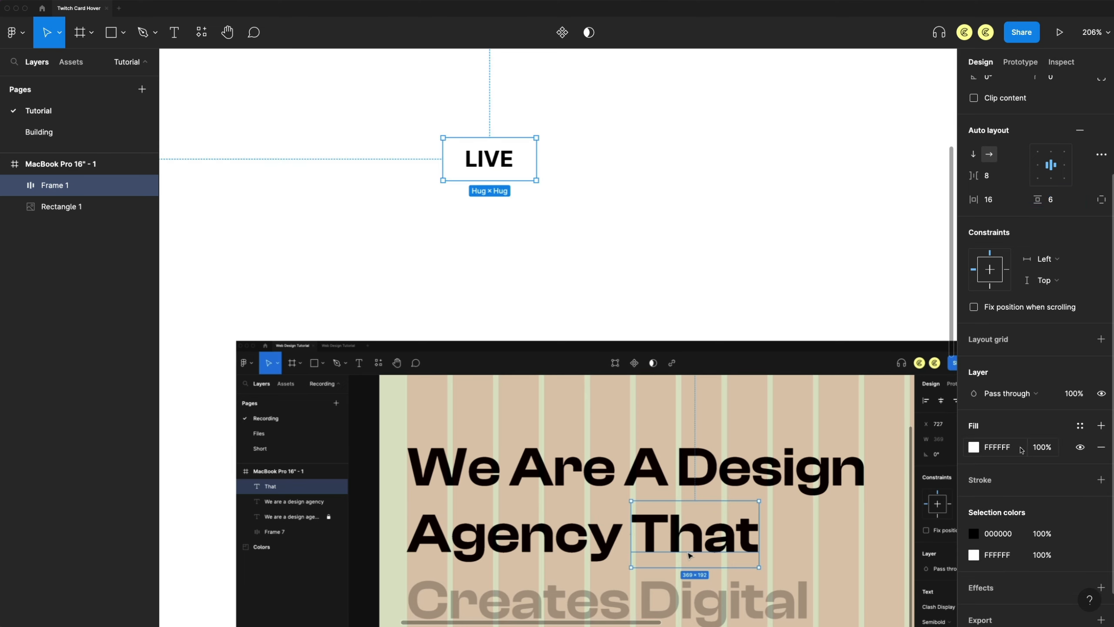
left_click(1021, 448)
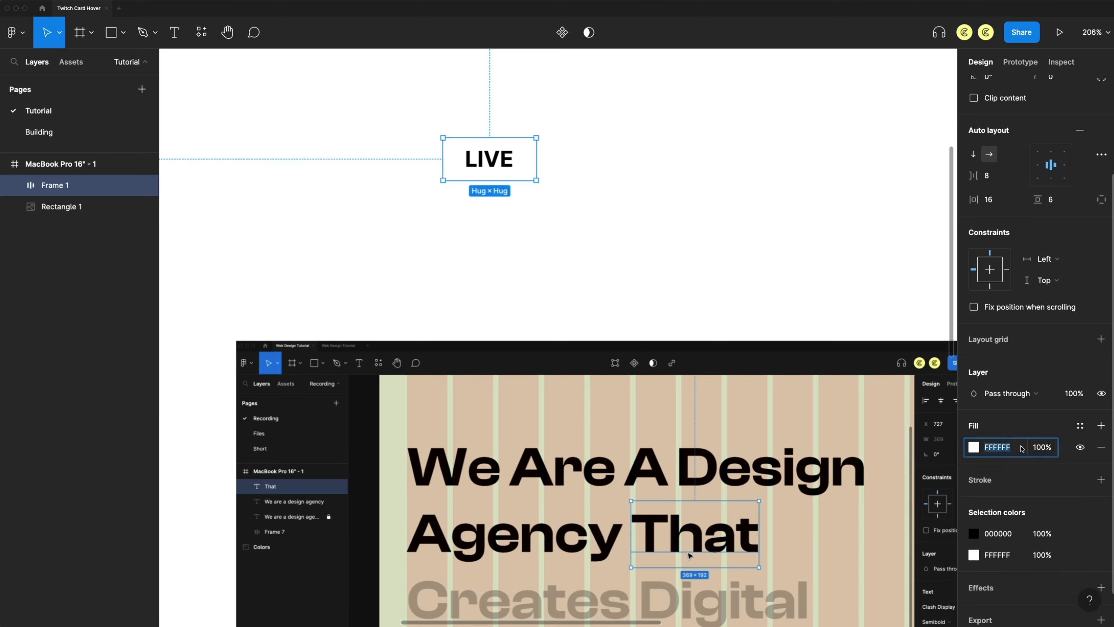
type("C73C2B")
key("Return")
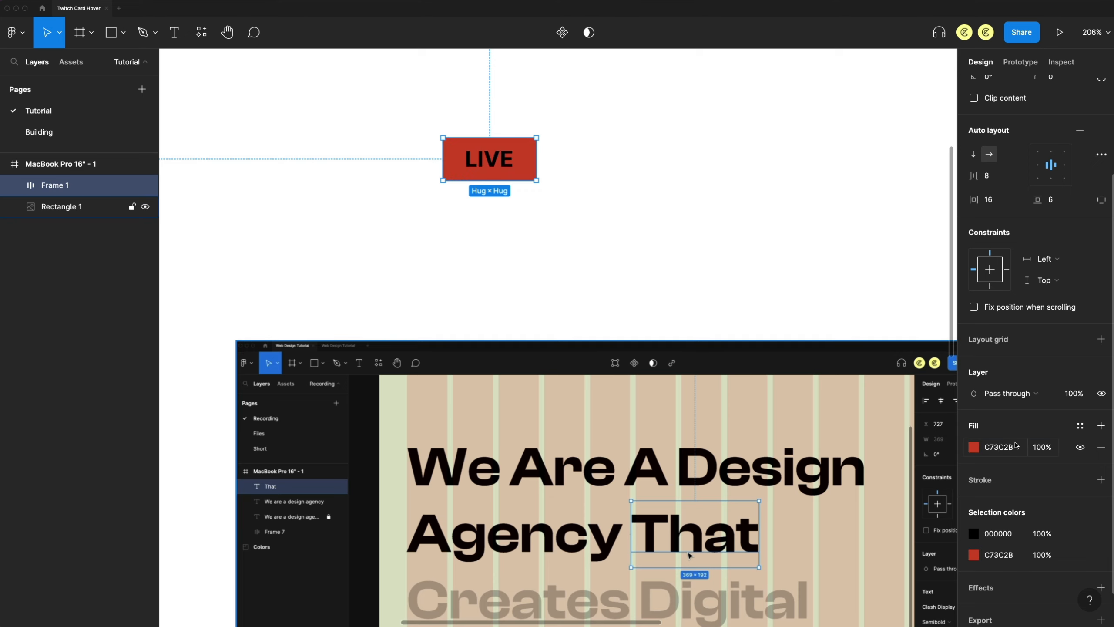
Change the LIVE text color to white, FFFFFF.
left_click(973, 534)
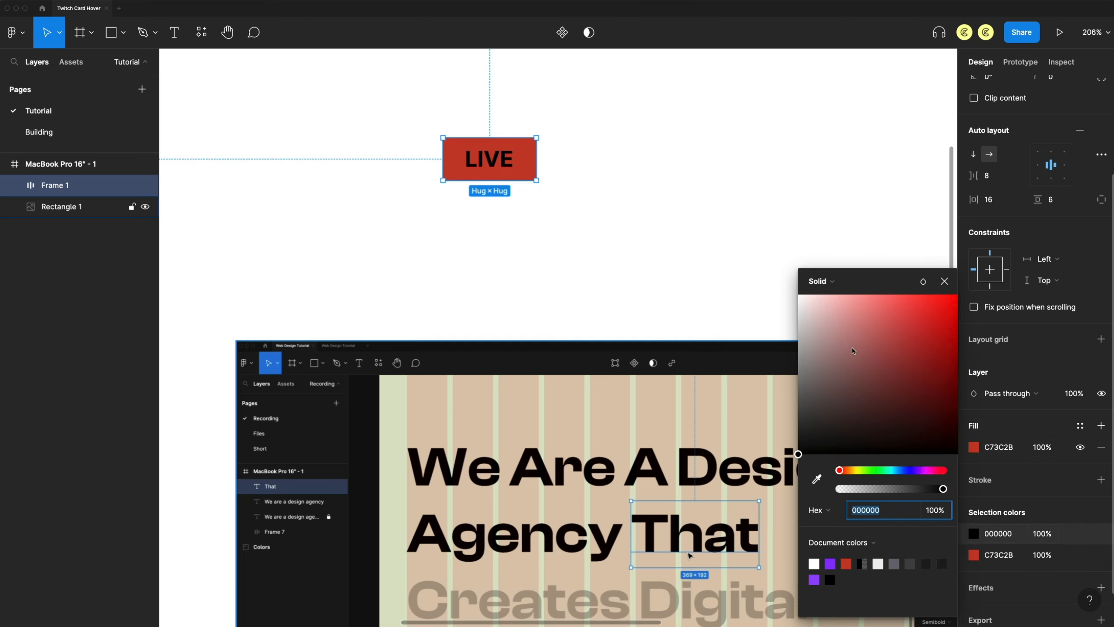
type("ffffff")
key("Return")
left_click(945, 280)
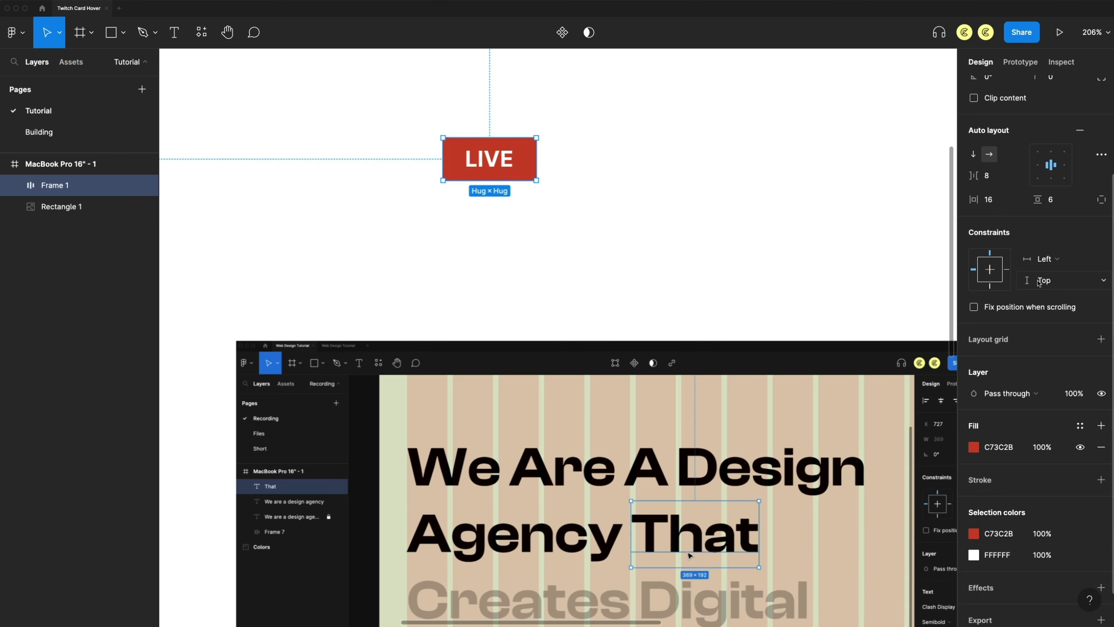
Set the LIVE badge's corner radius to 8.
scroll(1044, 268, "up", 3)
left_click(1059, 205)
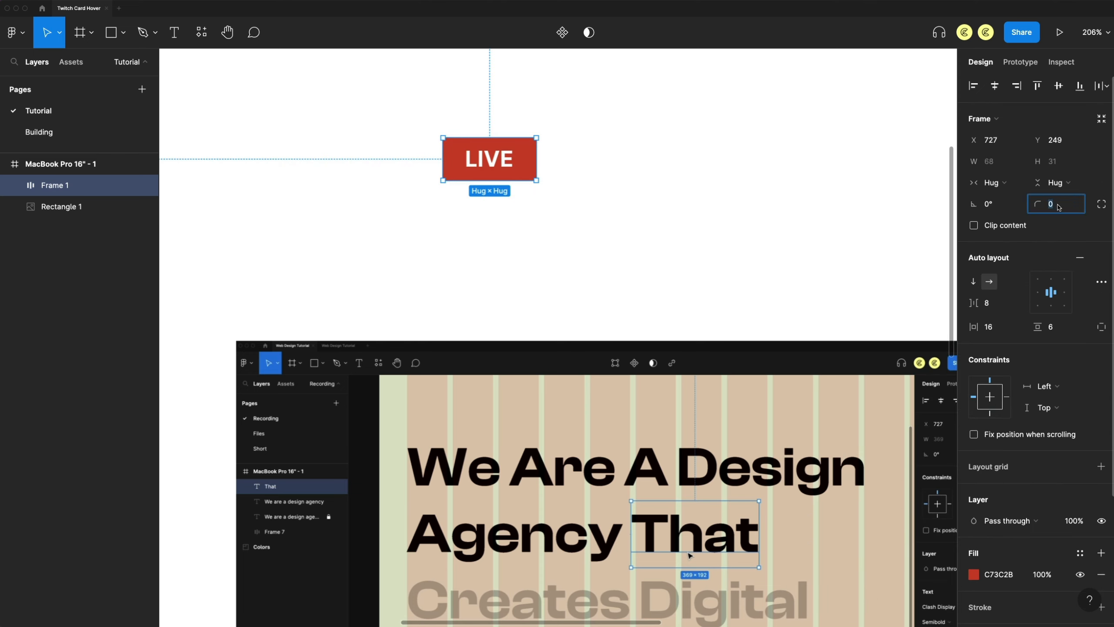
type("8")
key("Return")
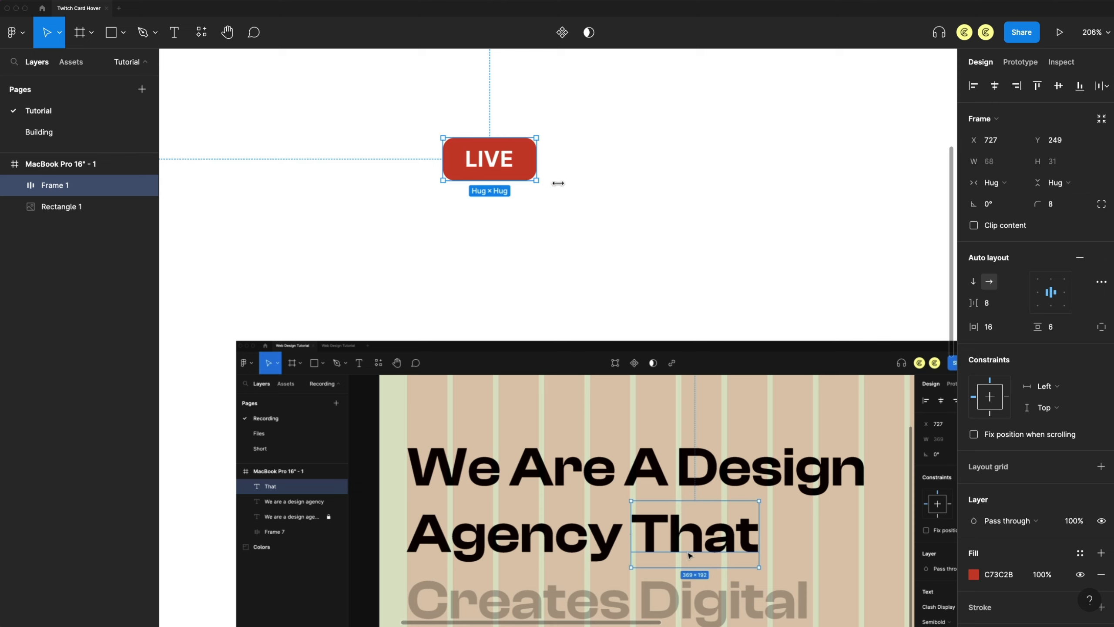
left_click(638, 254)
Duplicate the LIVE badge directly below the original and change the copy's text to "18.9k viewers".
left_click(526, 159)
left_click_drag(522, 156, 524, 235, "alt")
double_click(499, 241)
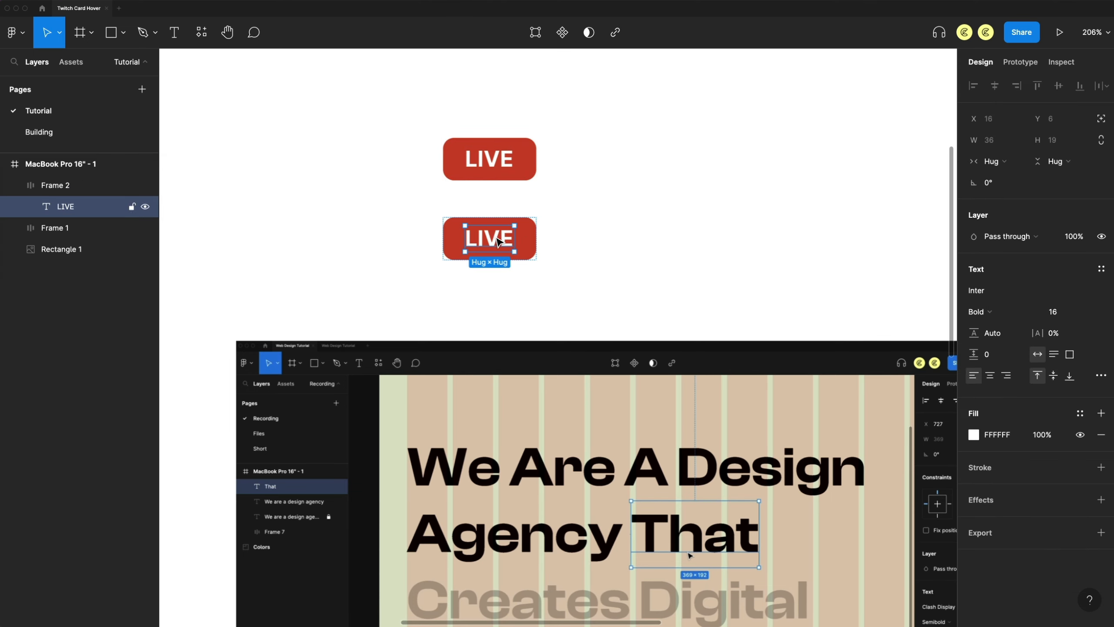
double_click(497, 240)
type("18.9k viewers")
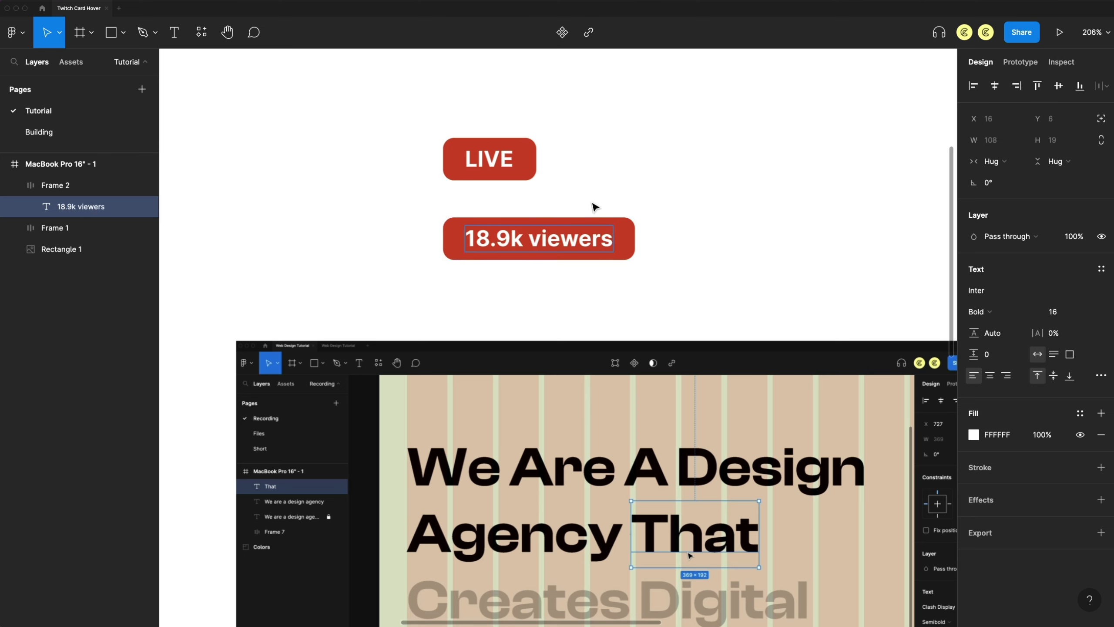
key("Escape")
left_click(695, 213)
Set the "18.9k viewers" text to Medium weight.
left_click(593, 233)
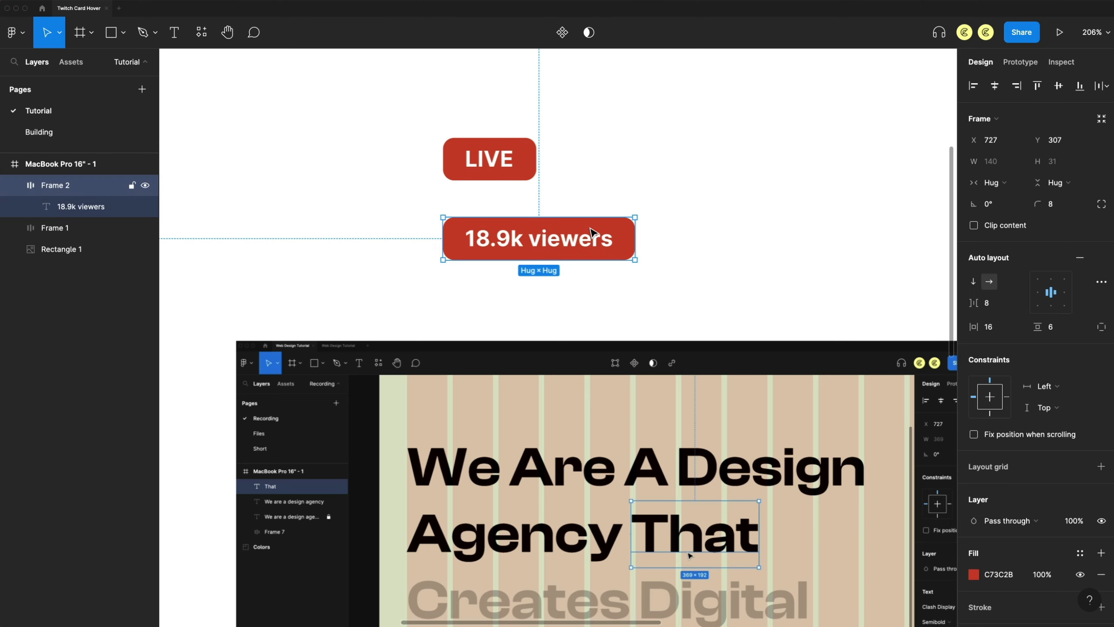
left_click(534, 239)
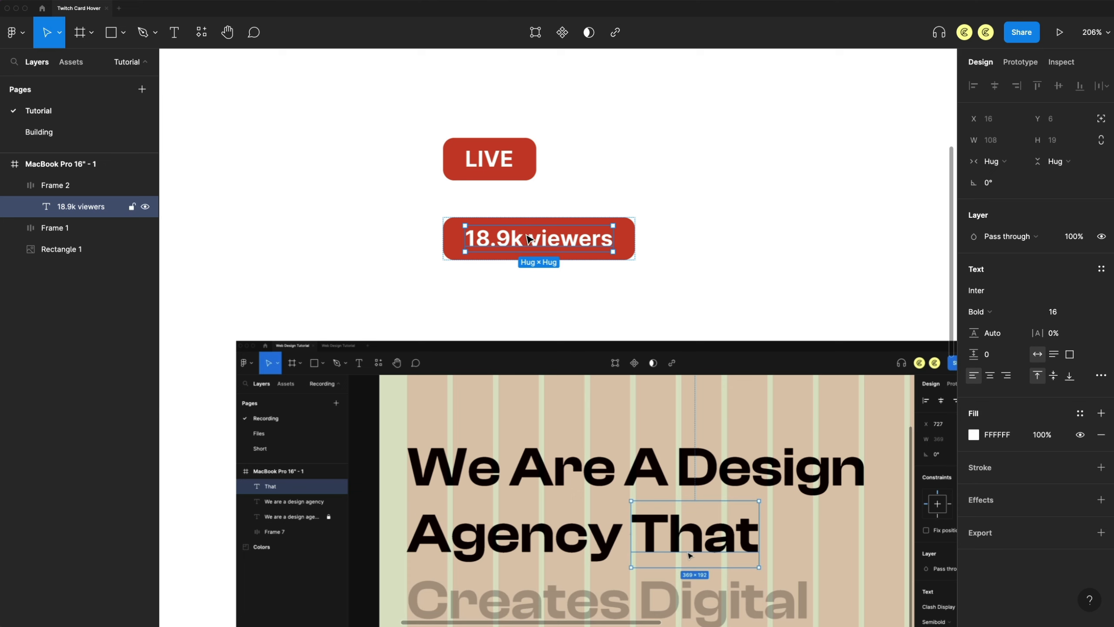
left_click(987, 312)
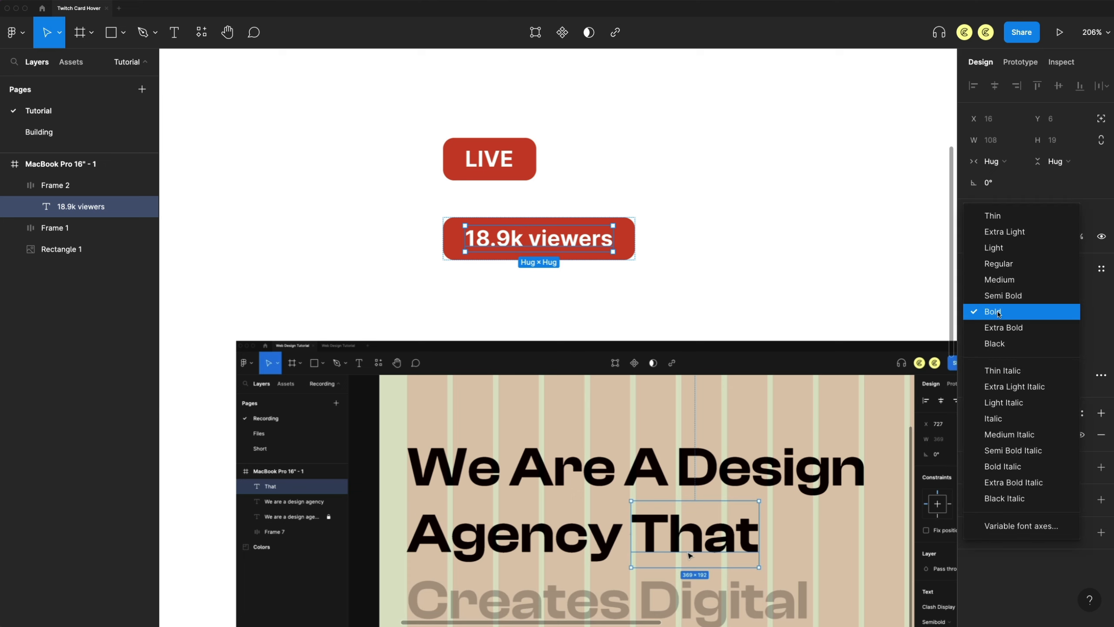
left_click(997, 281)
left_click(688, 242)
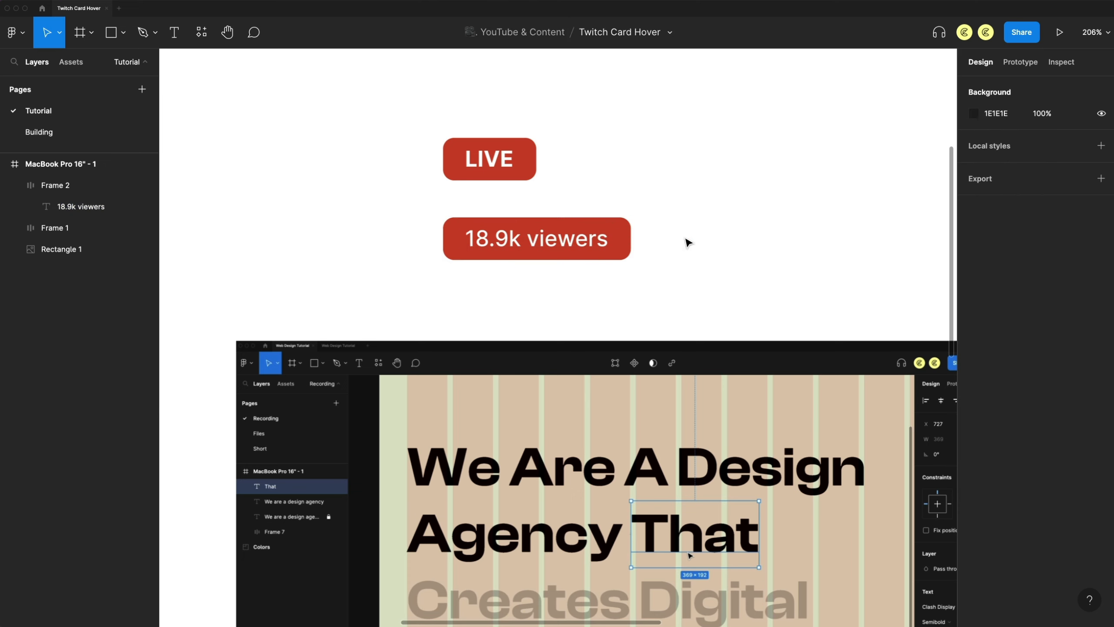
Change the "18.9k viewers" badge's fill to black, 000000, at 60% opacity.
left_click(623, 241)
left_click(973, 492)
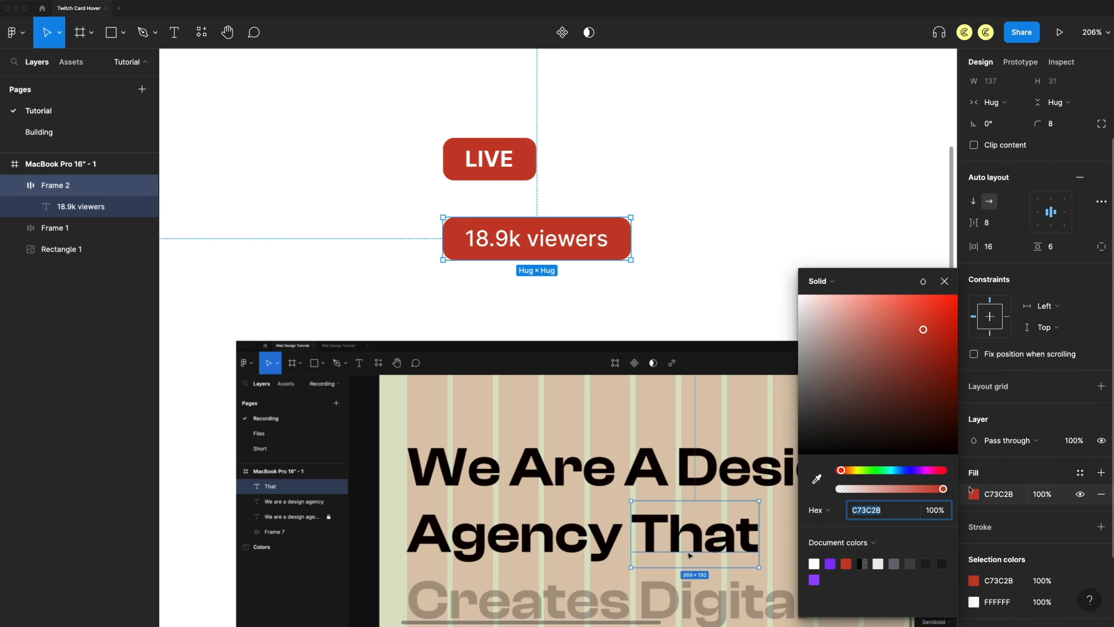
left_click_drag(871, 370, 798, 454)
left_click_drag(916, 488, 902, 492)
left_click(751, 222)
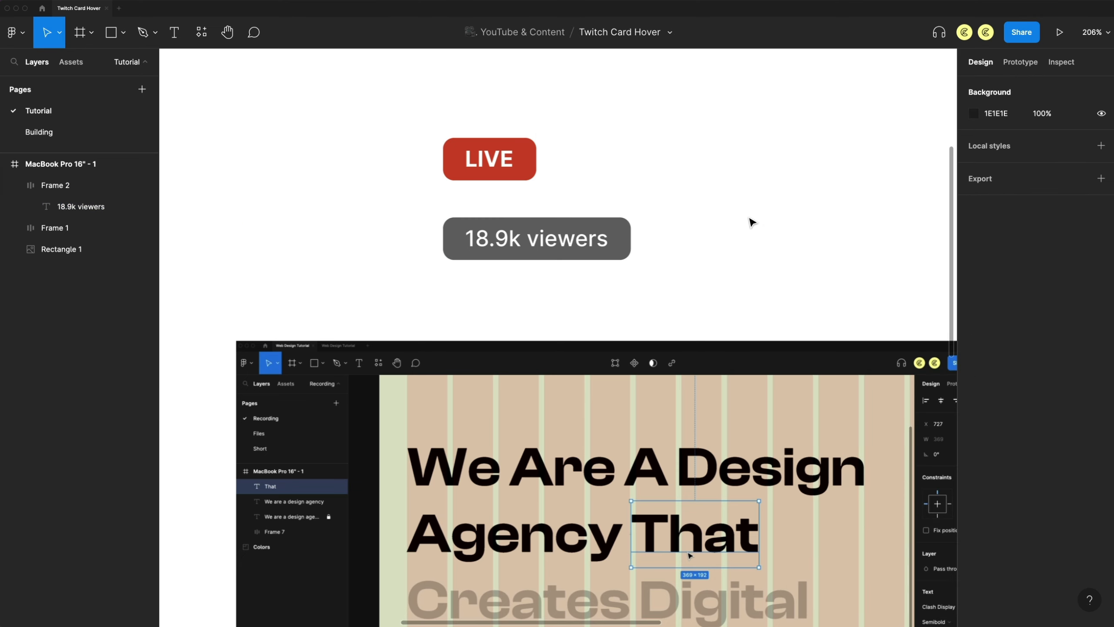
Move the LIVE badge into the thumbnail's upper-left corner, 16 px from both edges.
scroll(616, 166, "down", 5)
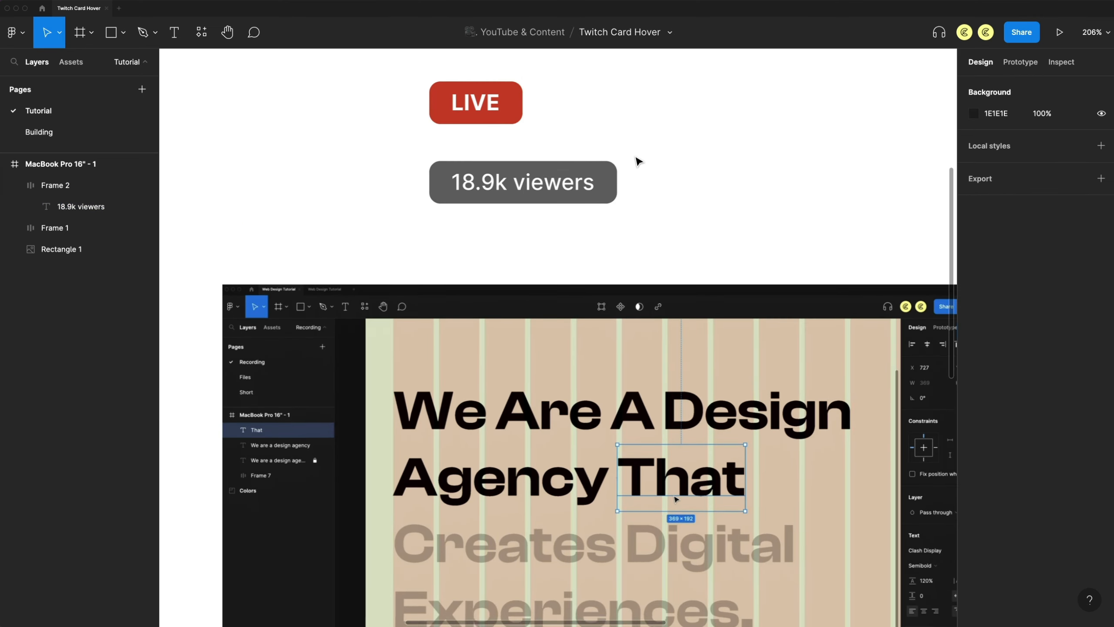
left_click_drag(508, 94, 354, 236)
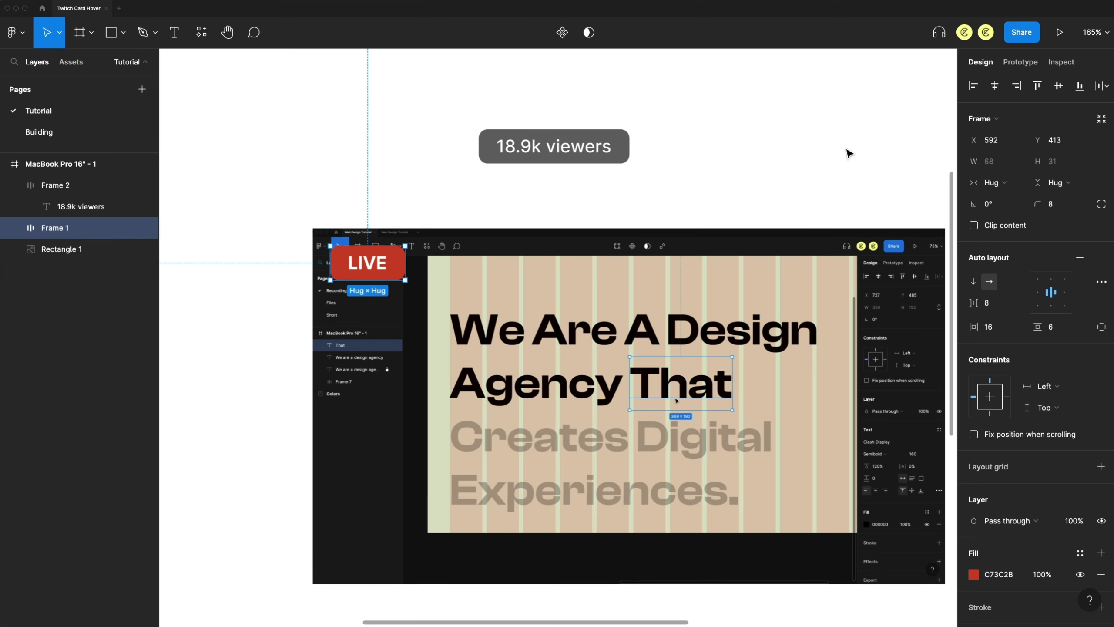
scroll(848, 152, "down", 1)
Move the "18.9k viewers" badge into the thumbnail's lower-left corner, aligned with the LIVE badge's left edge.
left_click(773, 142)
left_click_drag(597, 137, 444, 541)
key("alt+Down")
key("alt+Down")
key("alt+Down")
key("alt+Down")
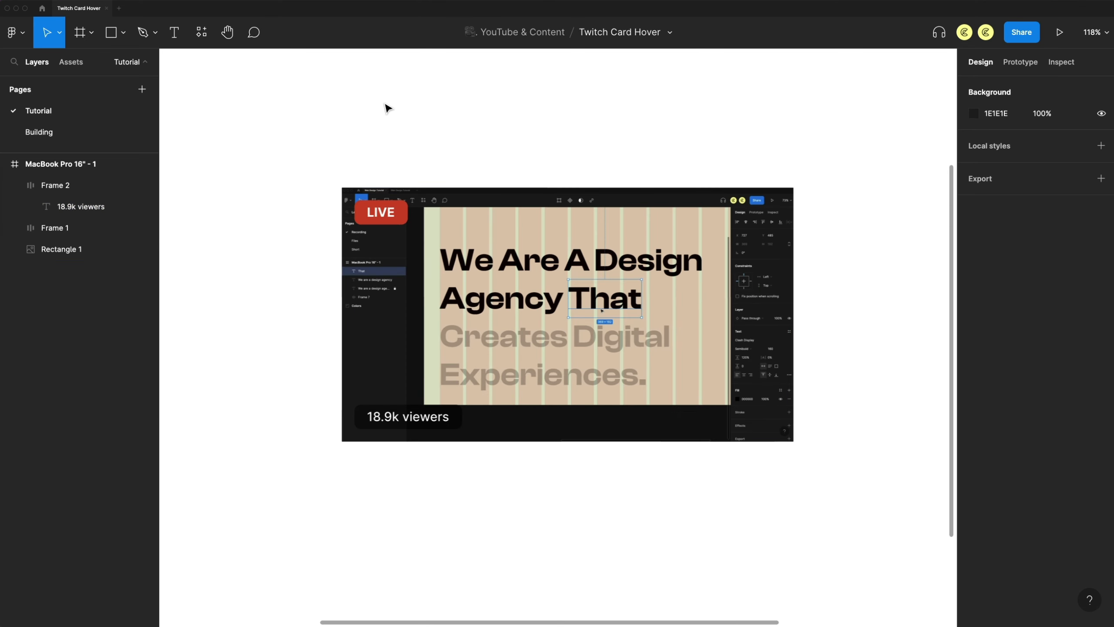
Group the thumbnail image with both badges and name the group "Thumbnail Group".
left_click_drag(285, 146, 849, 475)
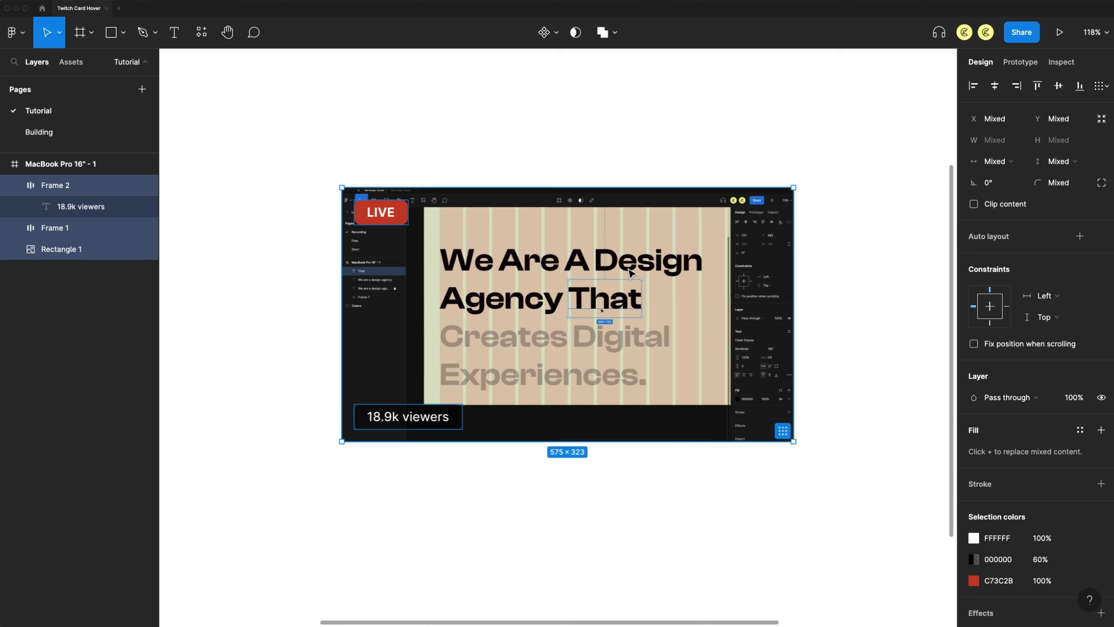
key("super+g")
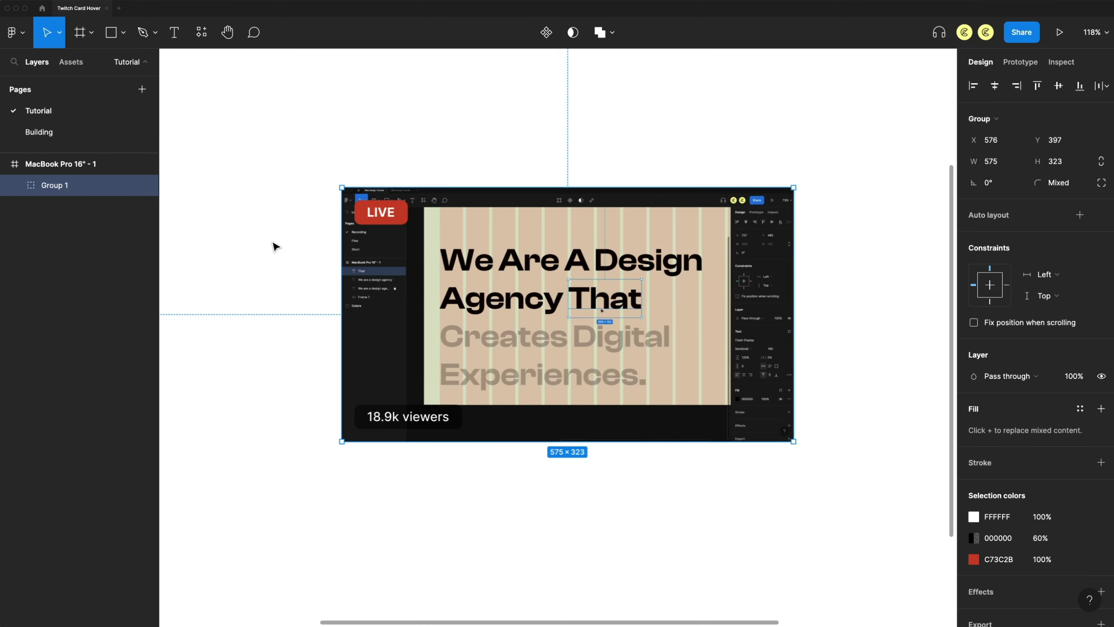
double_click(47, 186)
type("Thumbnail Group")
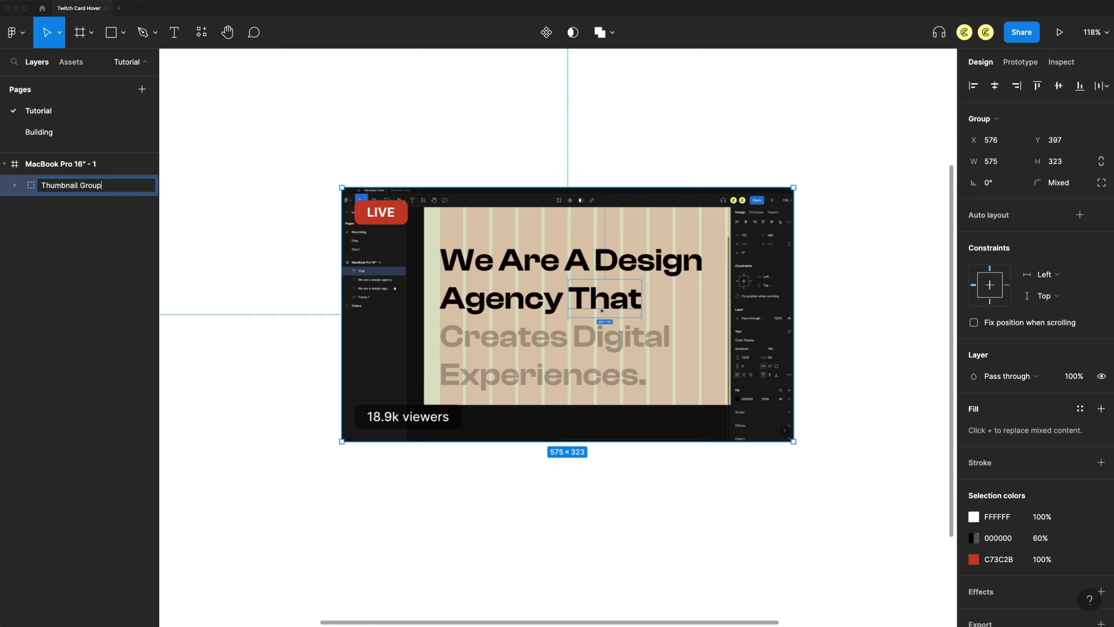
key("Return")
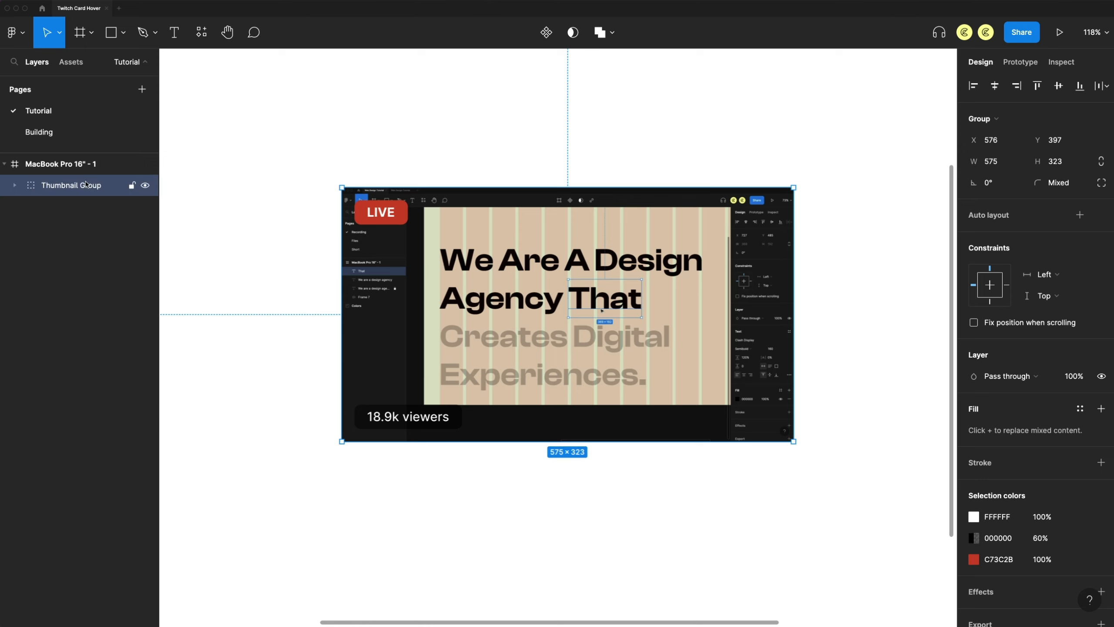
left_click(538, 104)
Draw a circle below the thumbnail's left part and set its size to 72 × 72.
scroll(538, 105, "down", 3)
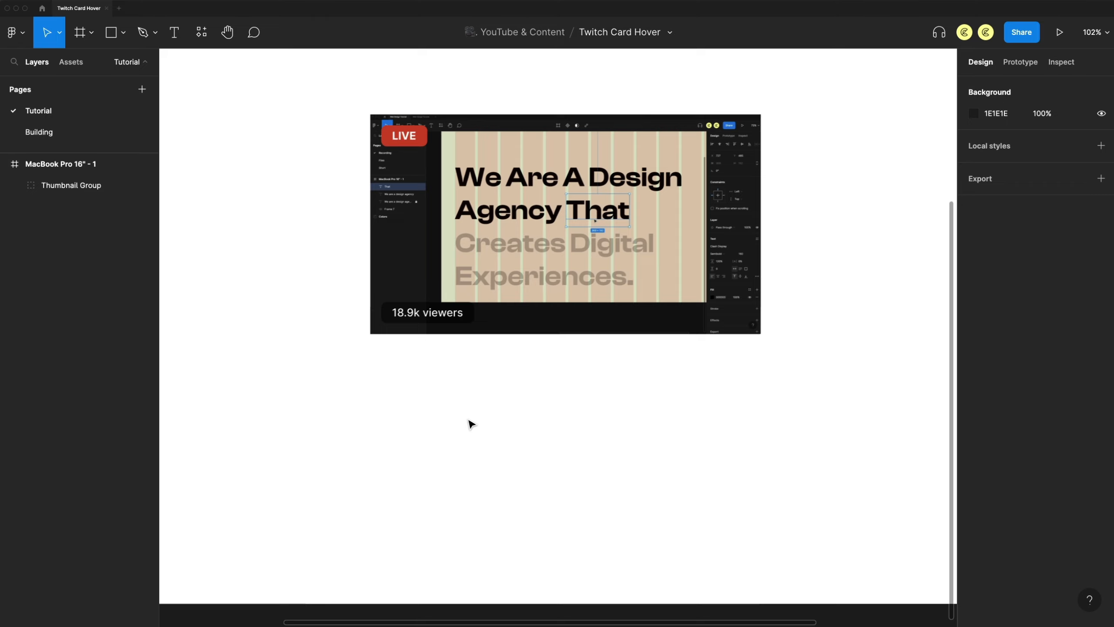
key("o")
left_click_drag(404, 431, 432, 414)
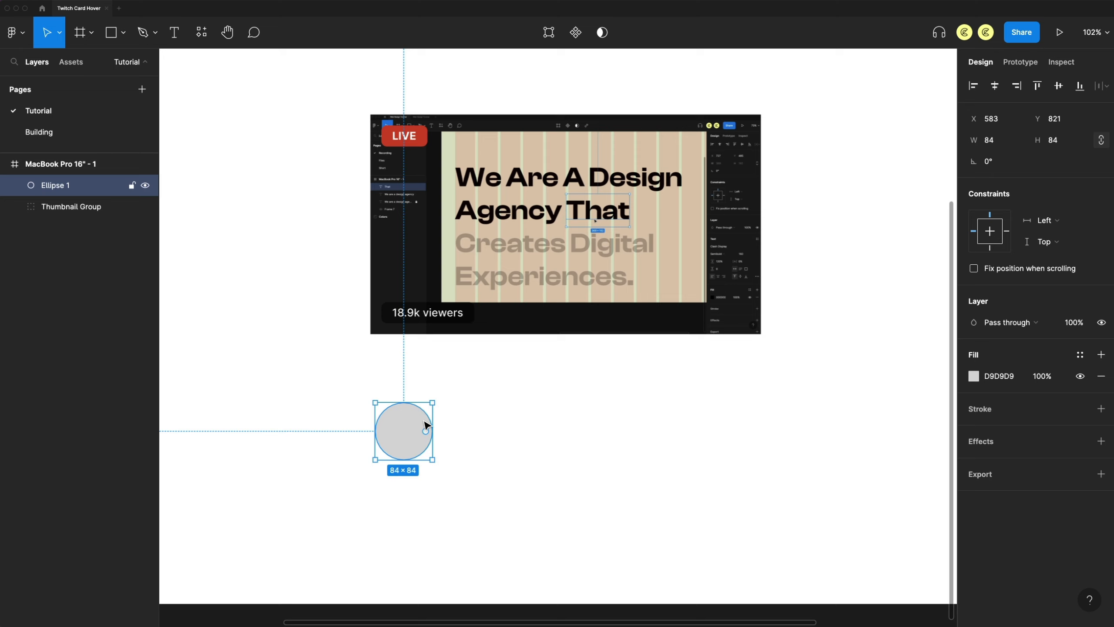
left_click(1004, 139)
type("72")
key("Return")
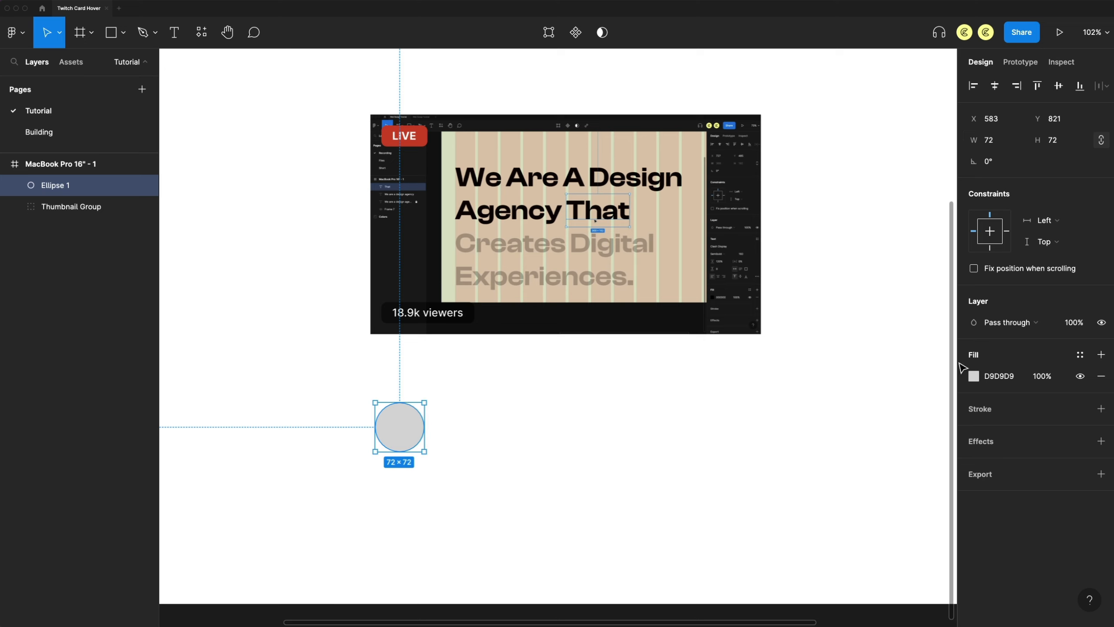
Fill the circle with the yellow logo image and align its left edge with the badges above.
left_click(976, 380)
left_click(820, 281)
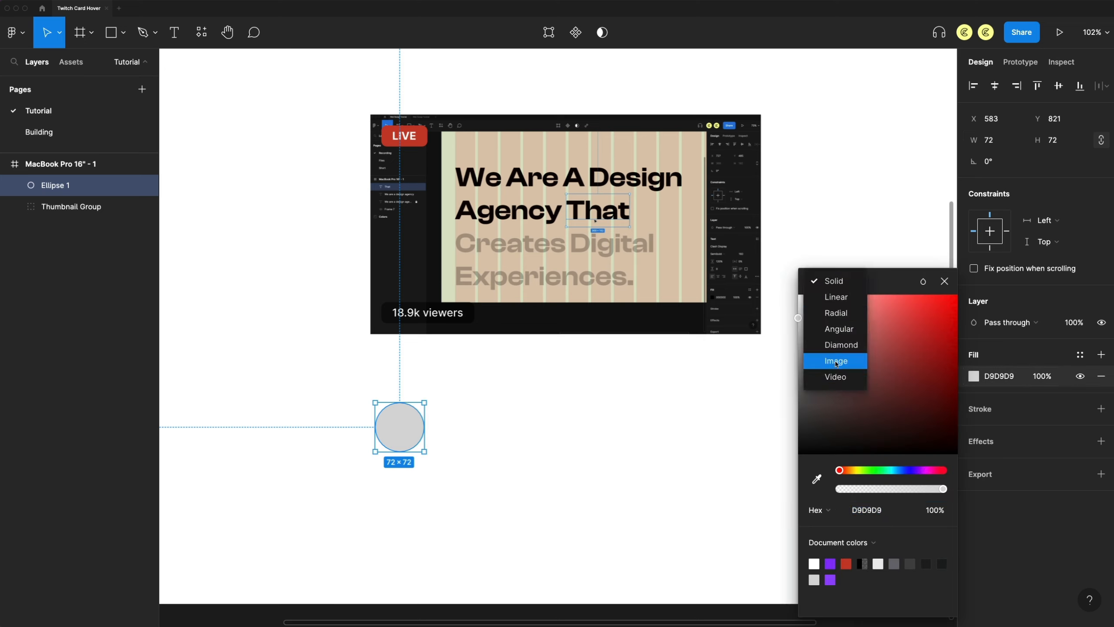
left_click(858, 361)
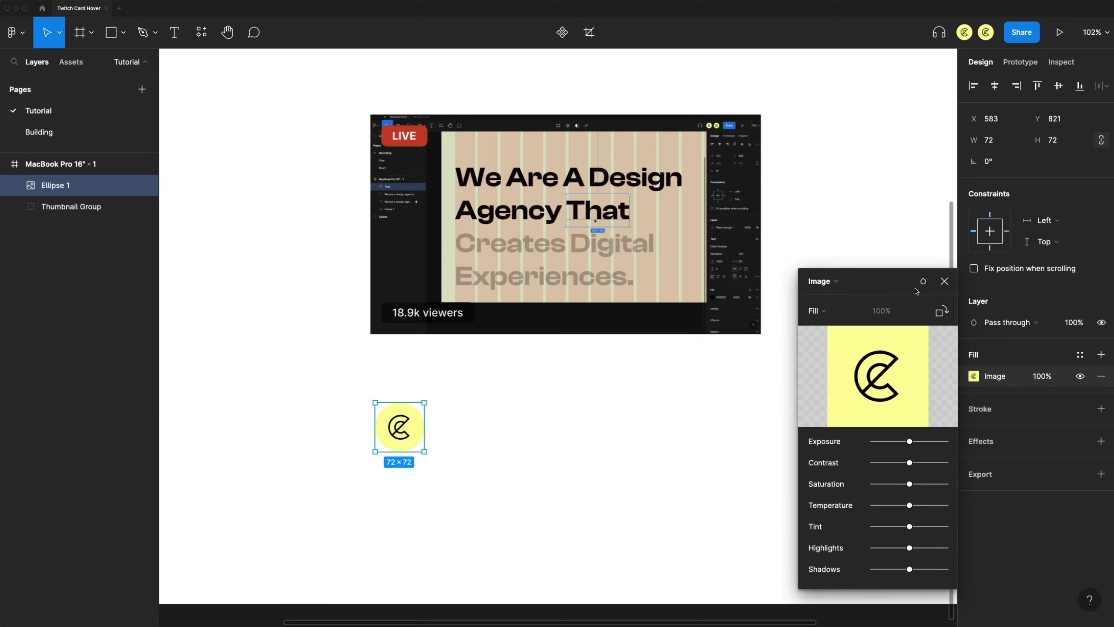
left_click(948, 280)
left_click_drag(398, 431, 404, 414)
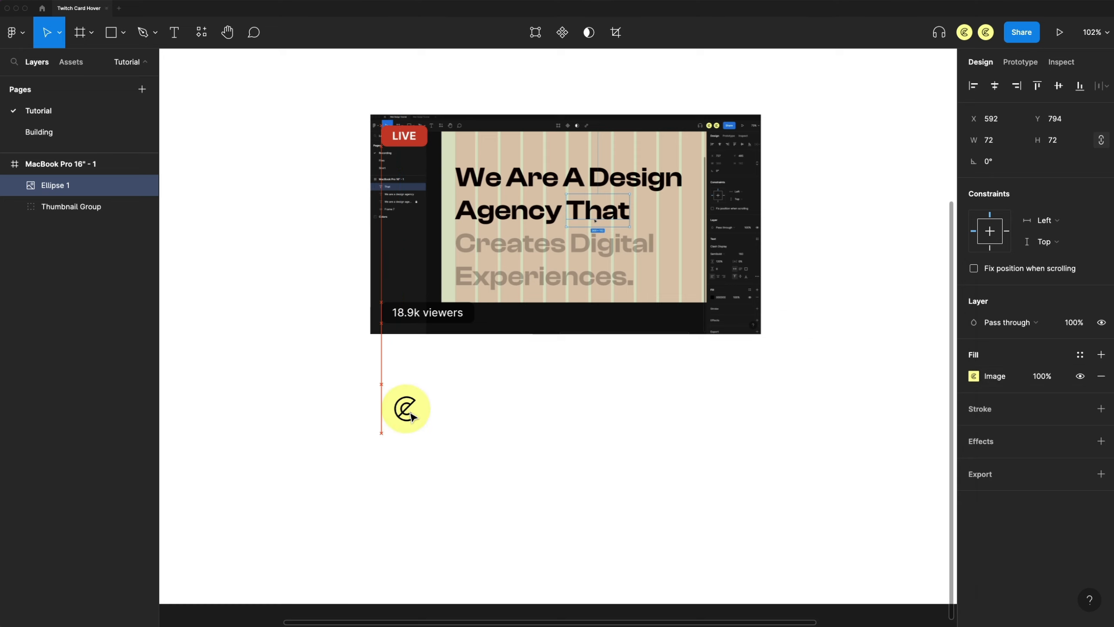
Add the text "UI Design Stream" just to the right of the circular avatar.
left_click(470, 420)
key("t")
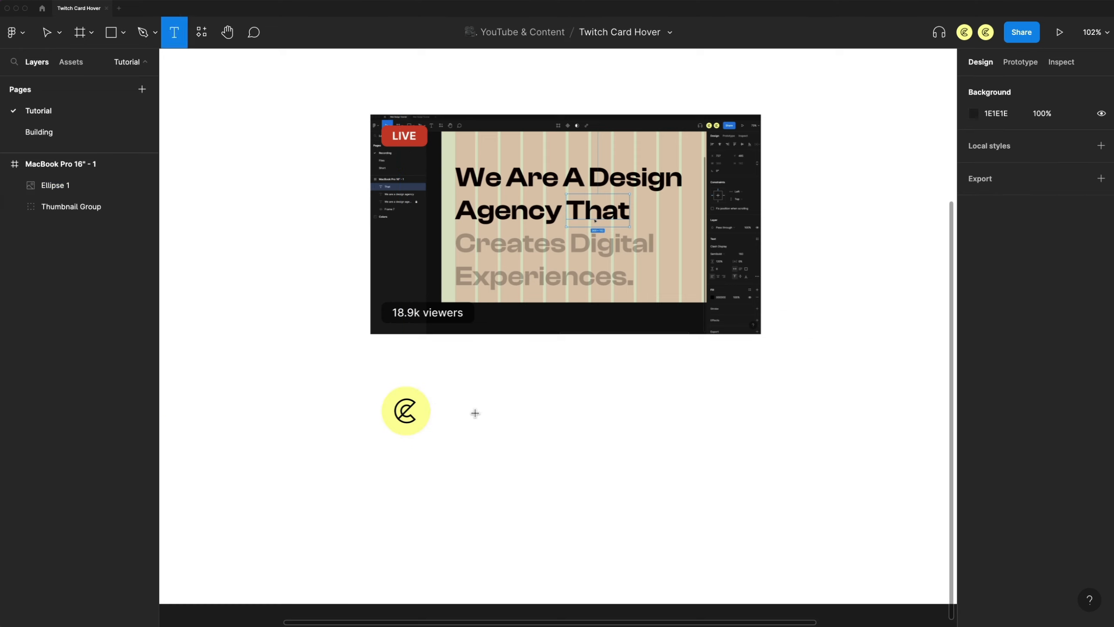
left_click(441, 406)
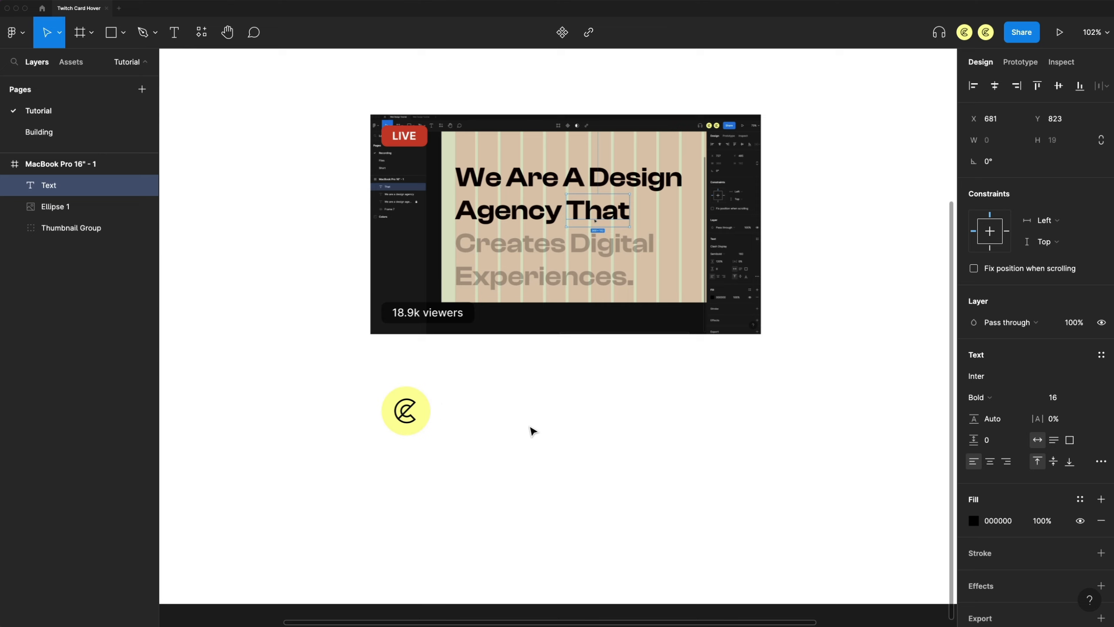
type("UI Design Stream")
key("Escape")
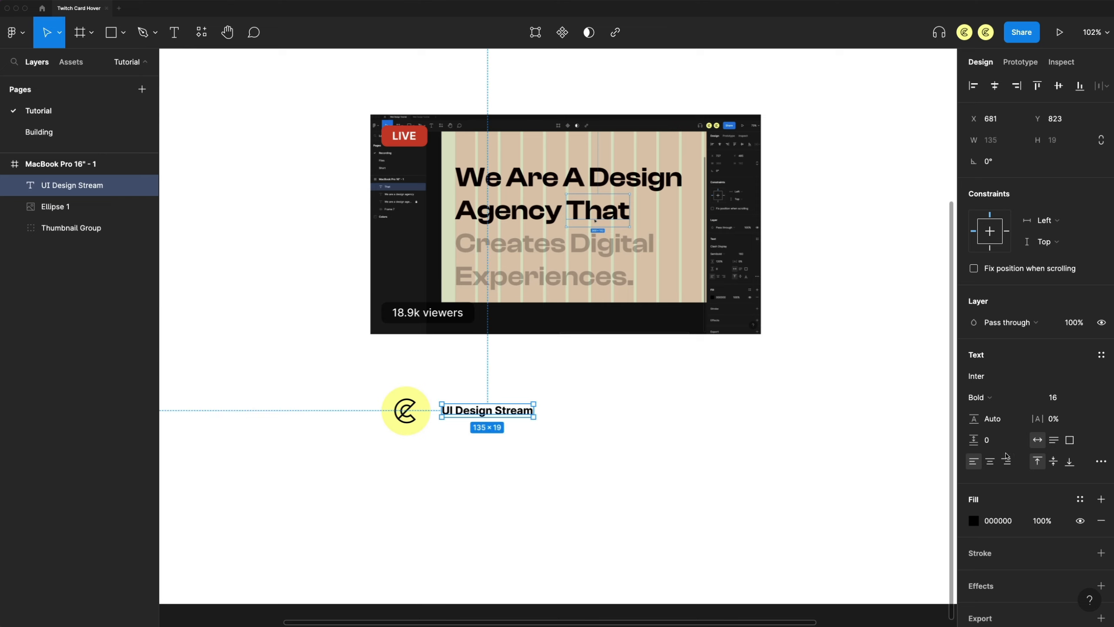
Set the "UI Design Stream" title's font size to 24.
left_click(1069, 401)
type("2")
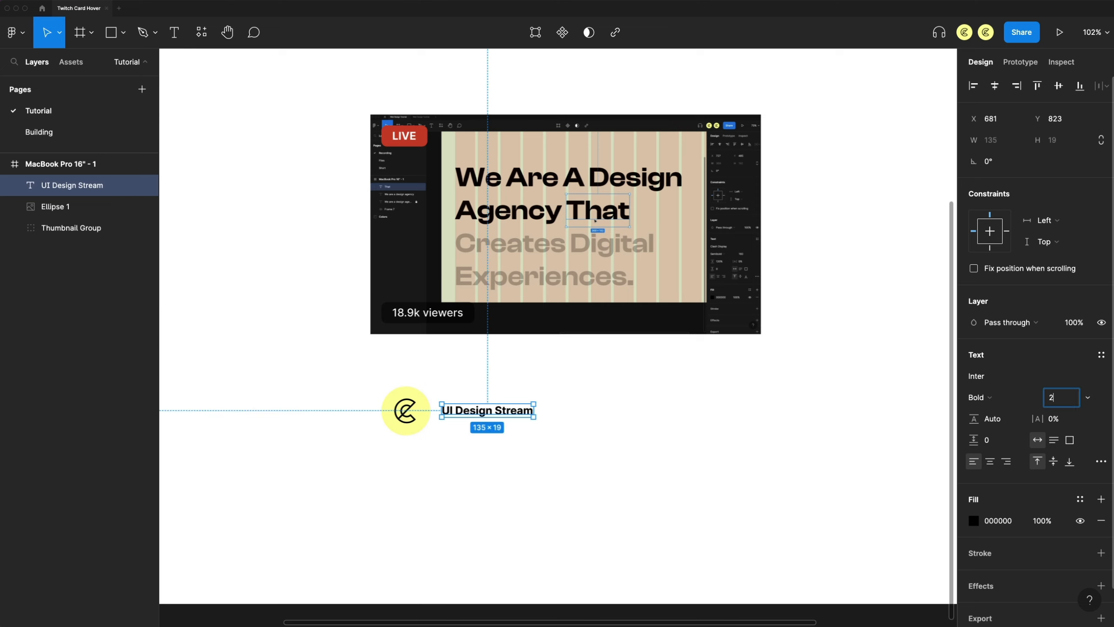
type("4")
key("Return")
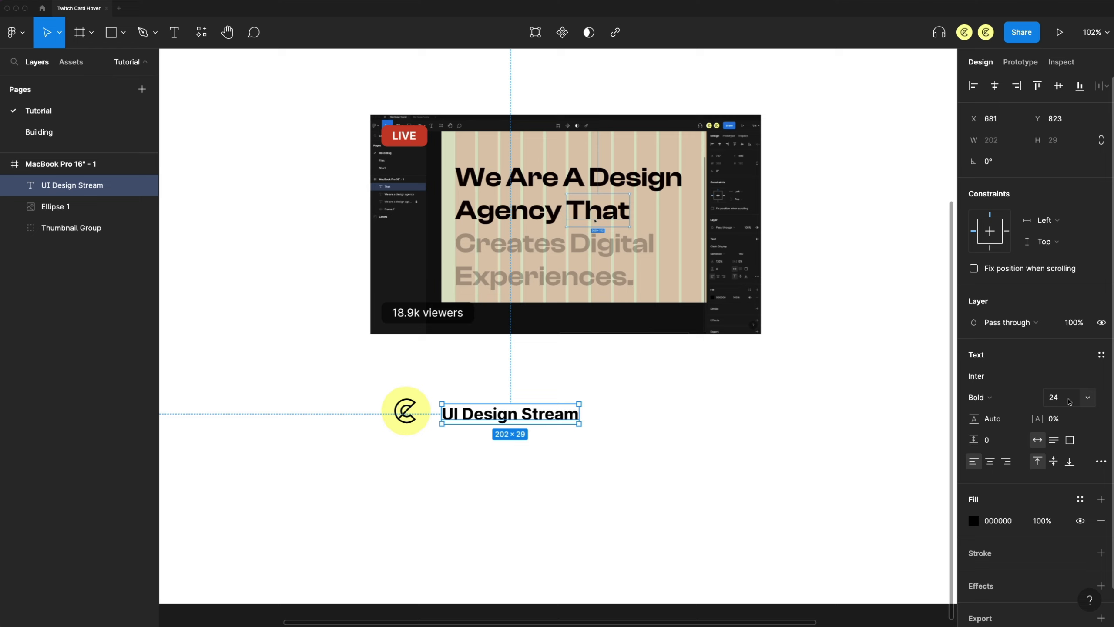
left_click(900, 406)
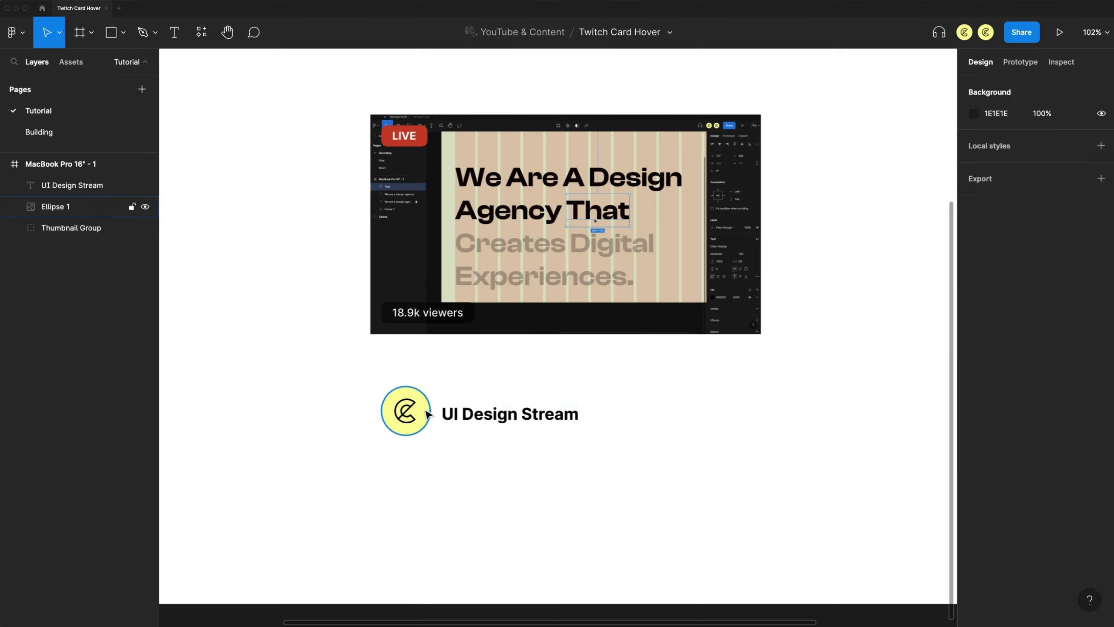
Space the "UI Design Stream" title 16 px from the avatar and align their top edges.
left_click(452, 415)
key("alt")
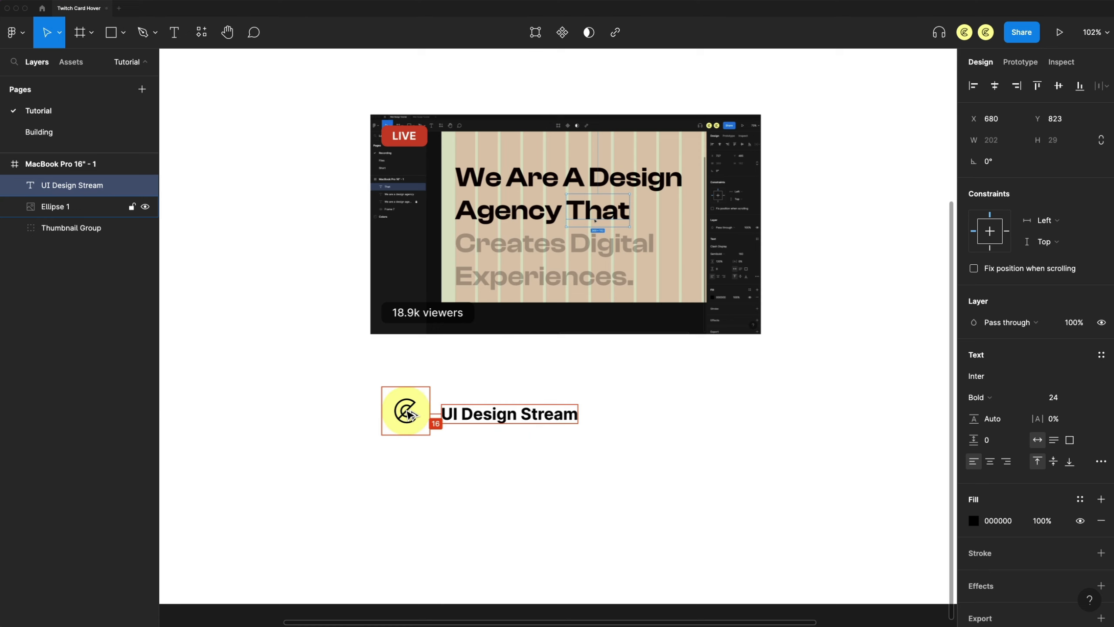
key("Left")
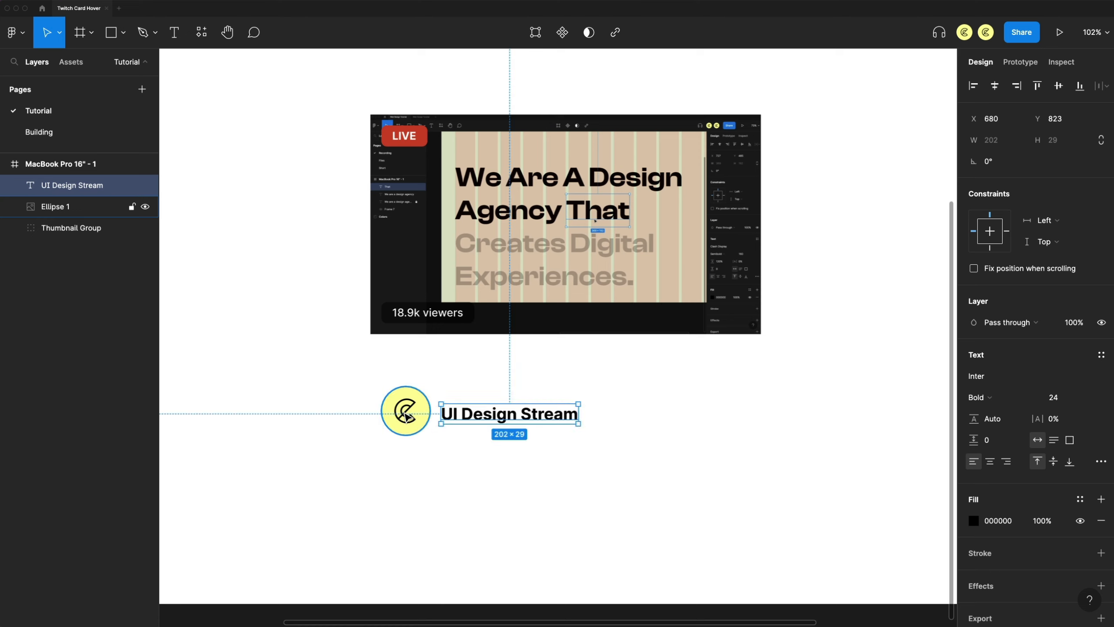
left_click(407, 411, "shift")
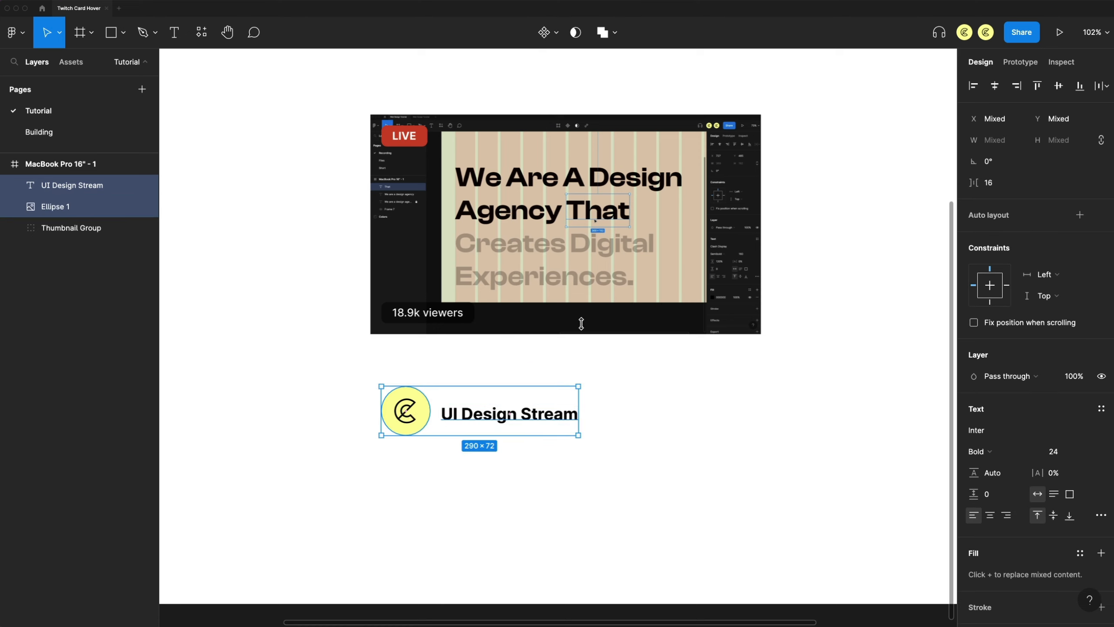
left_click(1038, 86)
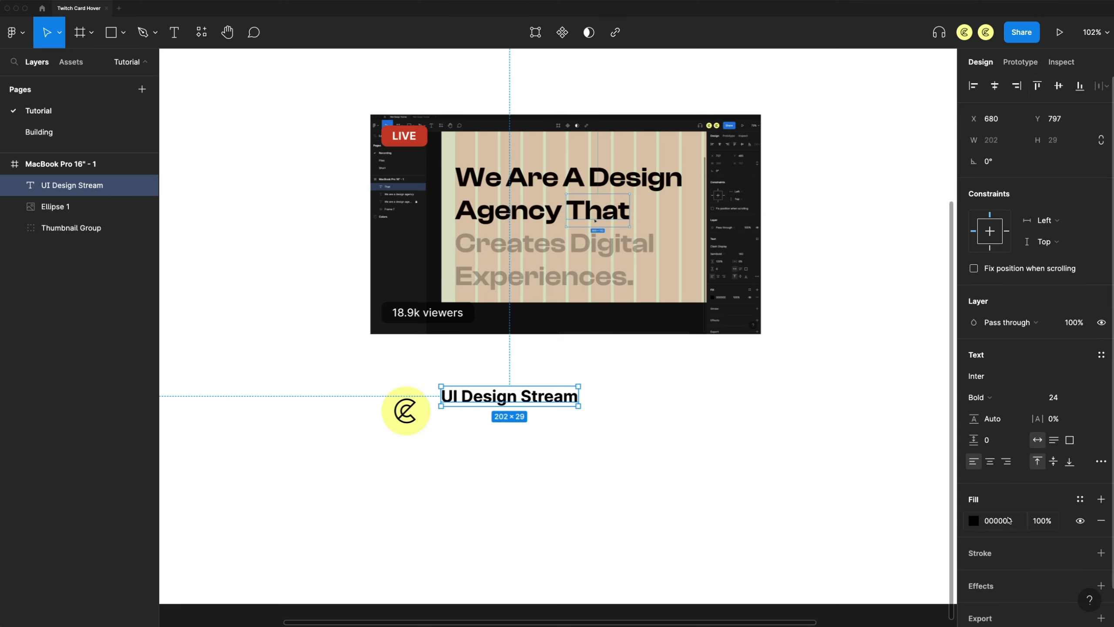
Change the "UI Design Stream" title's text color to 1D1D20.
left_click(1018, 522)
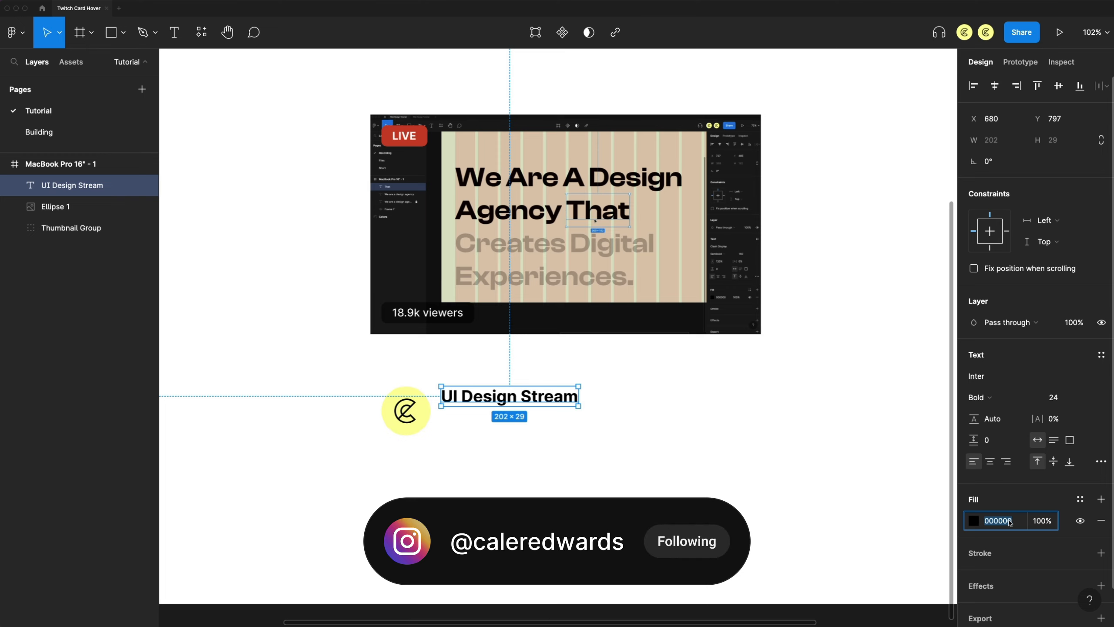
type("1d1")
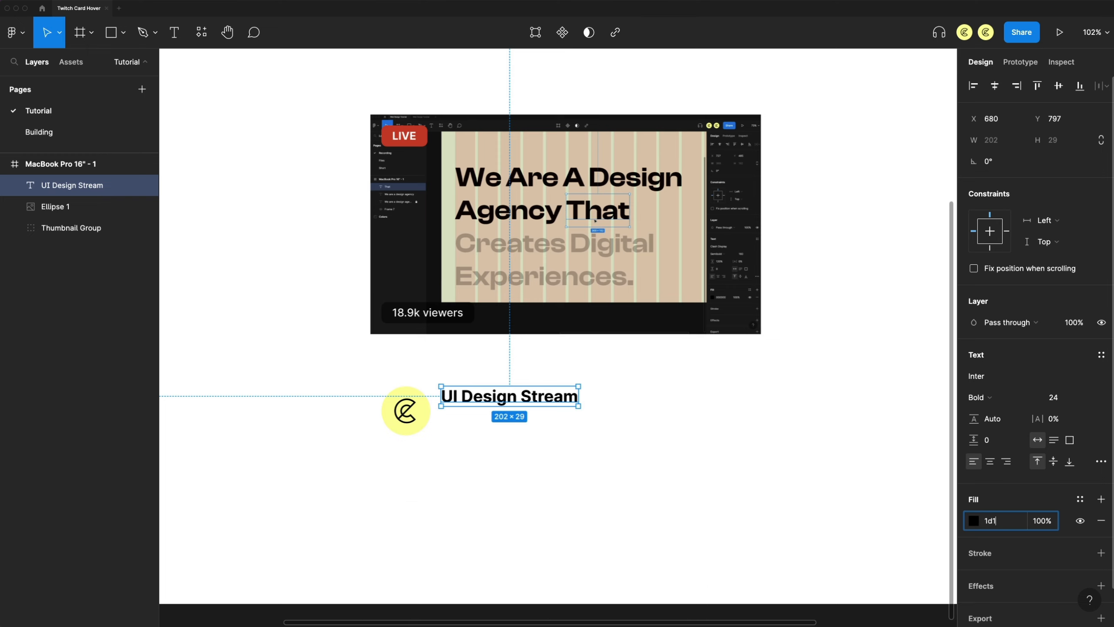
type("d1f")
key("Return")
left_click(773, 490)
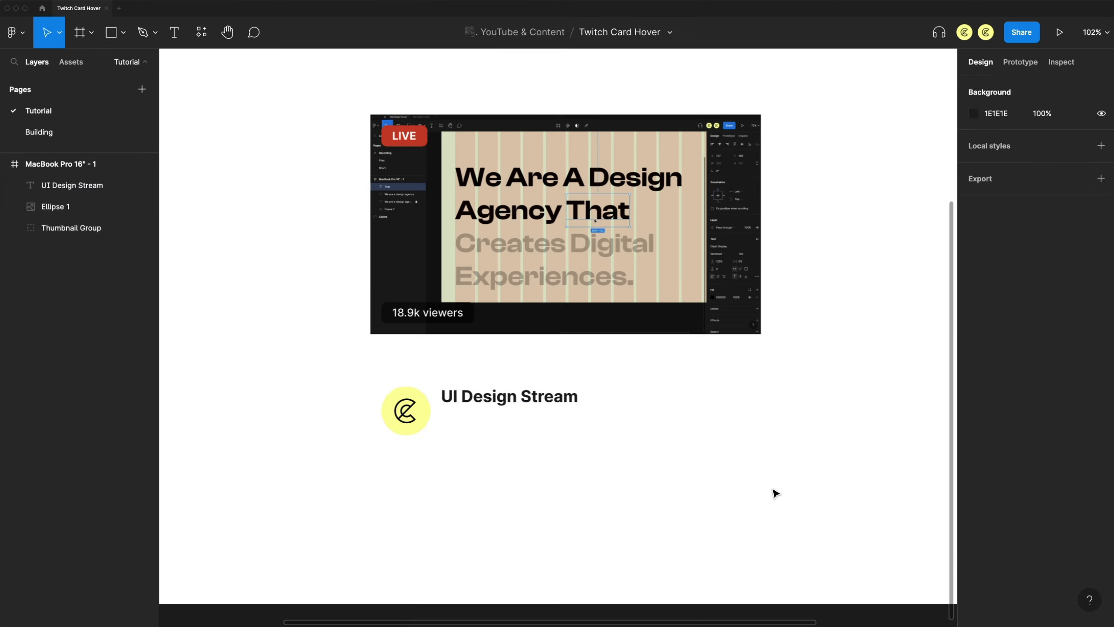
Duplicate the "UI Design Stream" title directly below itself and change the copy's text to the streamer's username.
left_click_drag(530, 400, 531, 434)
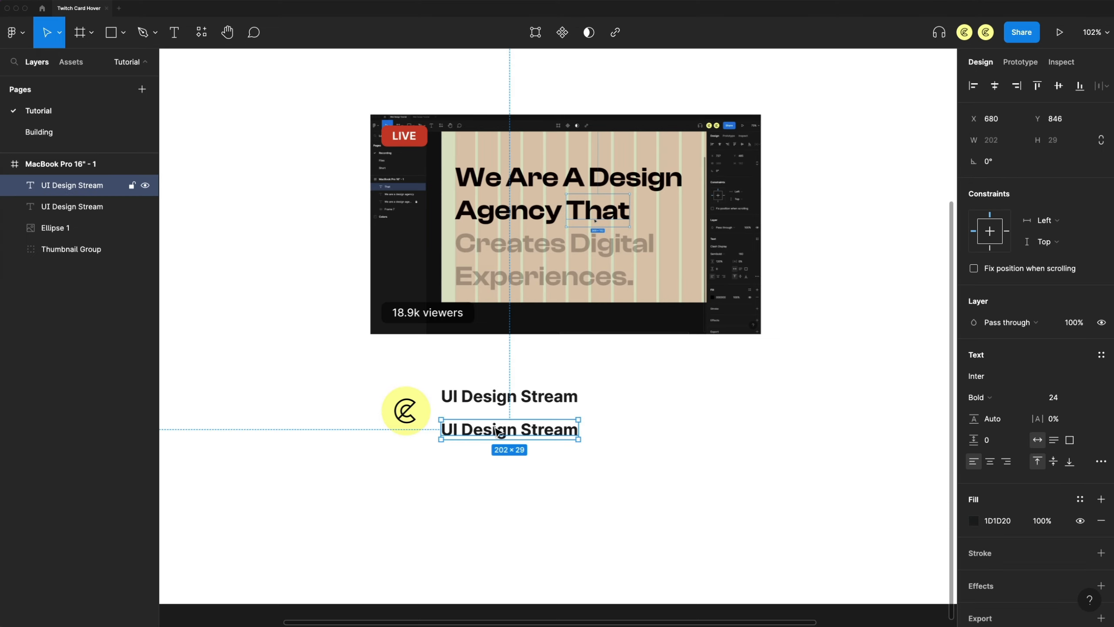
key("Return")
type("caleredwards")
key("Escape")
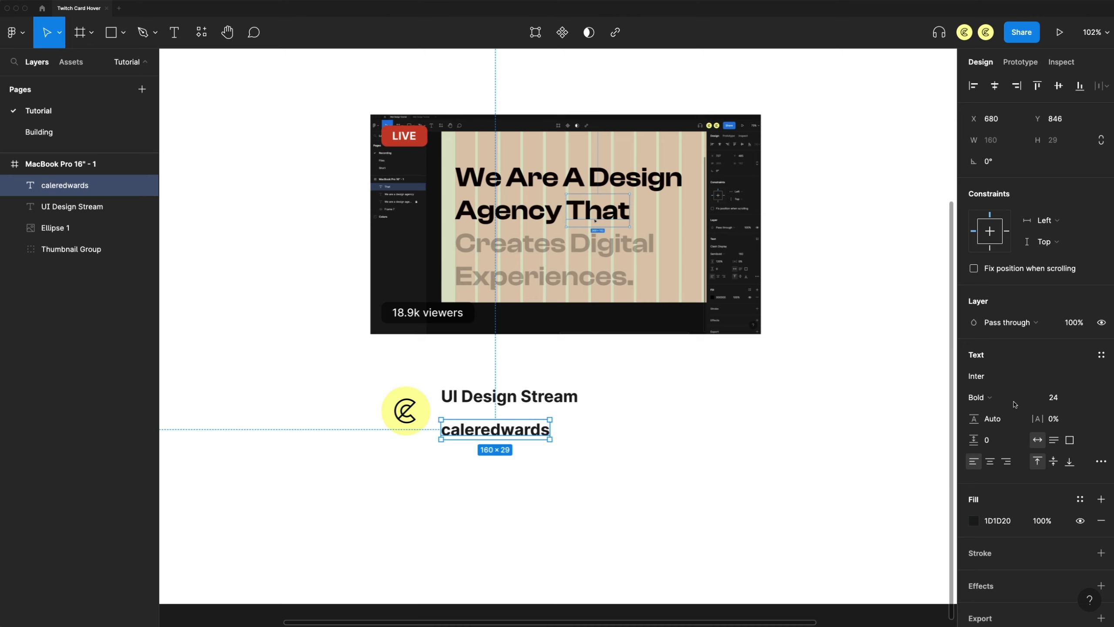
Set the username text to font size 18 and Medium weight.
left_click(1064, 399)
type("18")
key("Return")
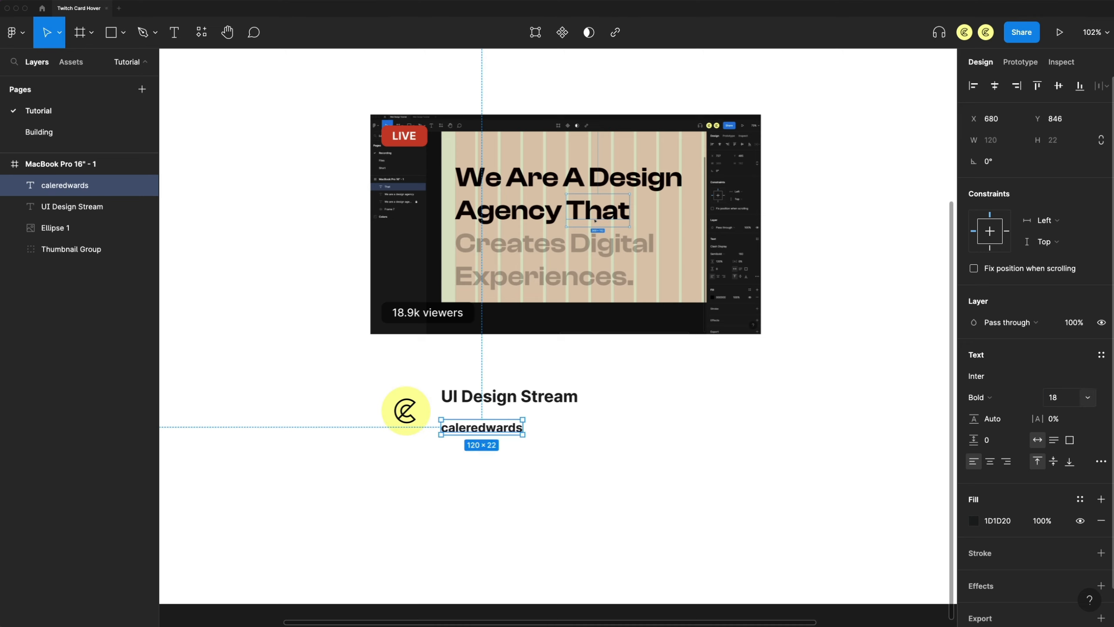
left_click(985, 399)
left_click(995, 365)
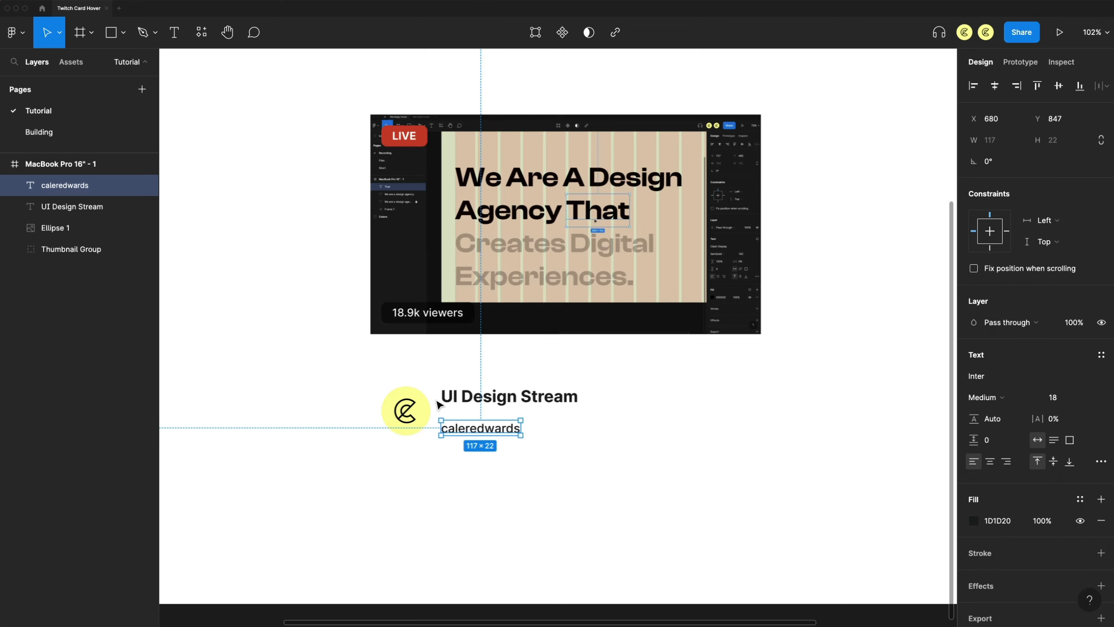
Move the username up so it sits 8 px below the "UI Design Stream" title.
scroll(441, 398, "up", 5)
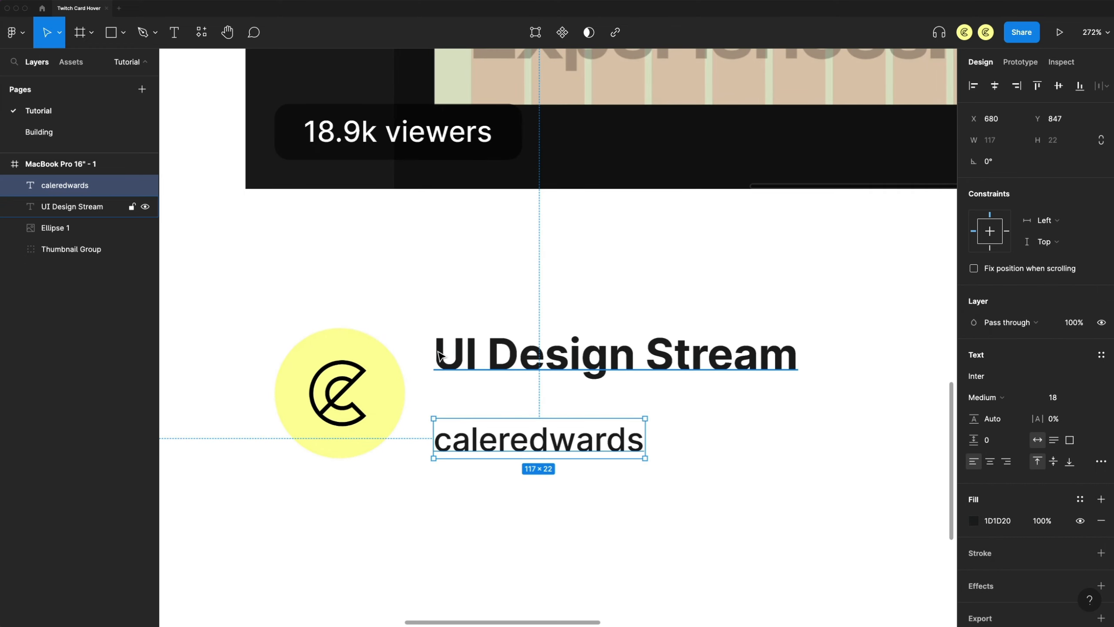
left_click_drag(463, 448, 466, 425)
key("alt")
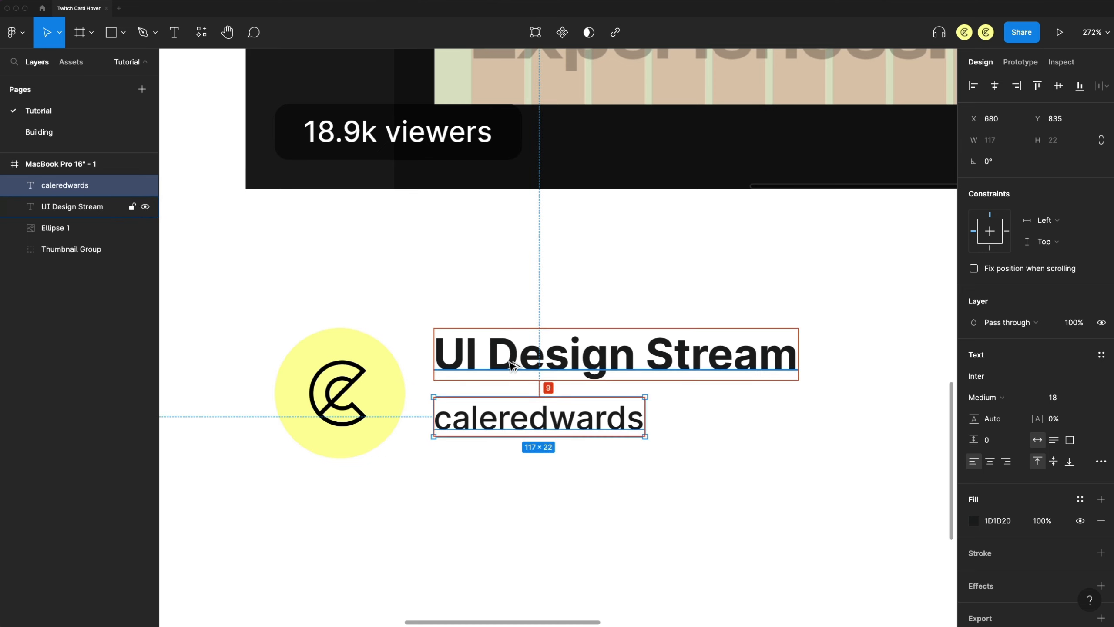
key("Up")
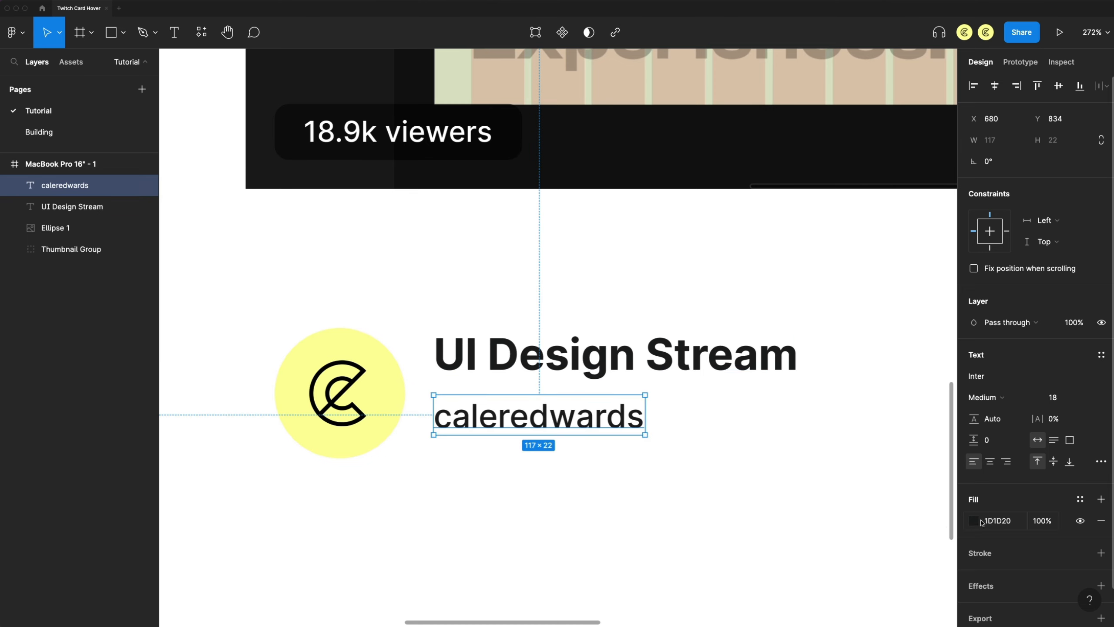
Set the username text's fill color to 6D6D75.
left_click(1015, 521)
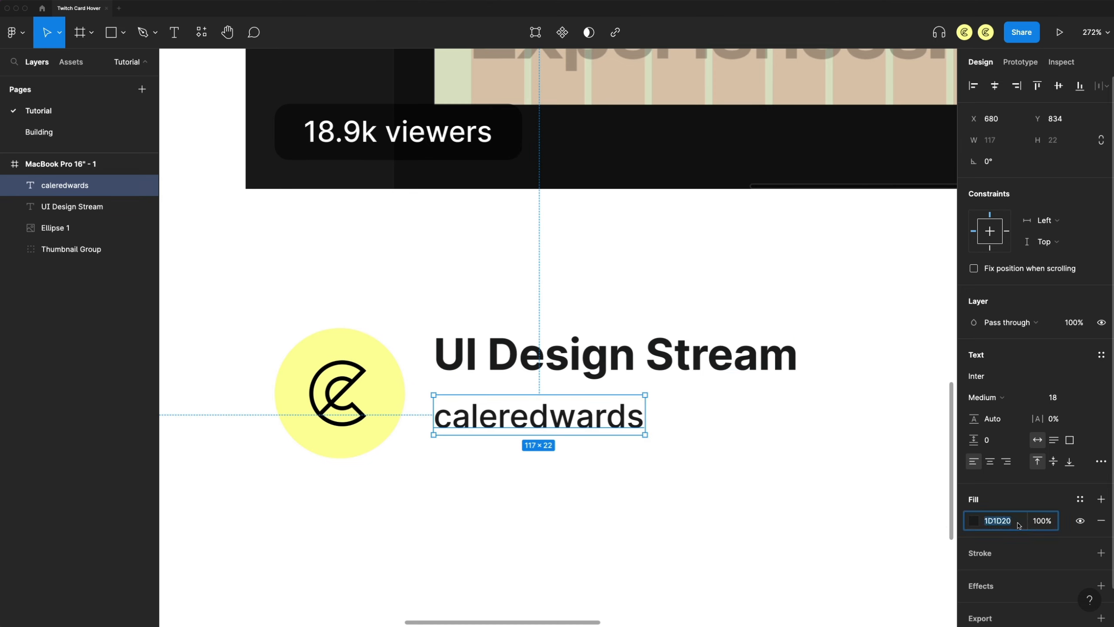
type("6d6d")
type("75")
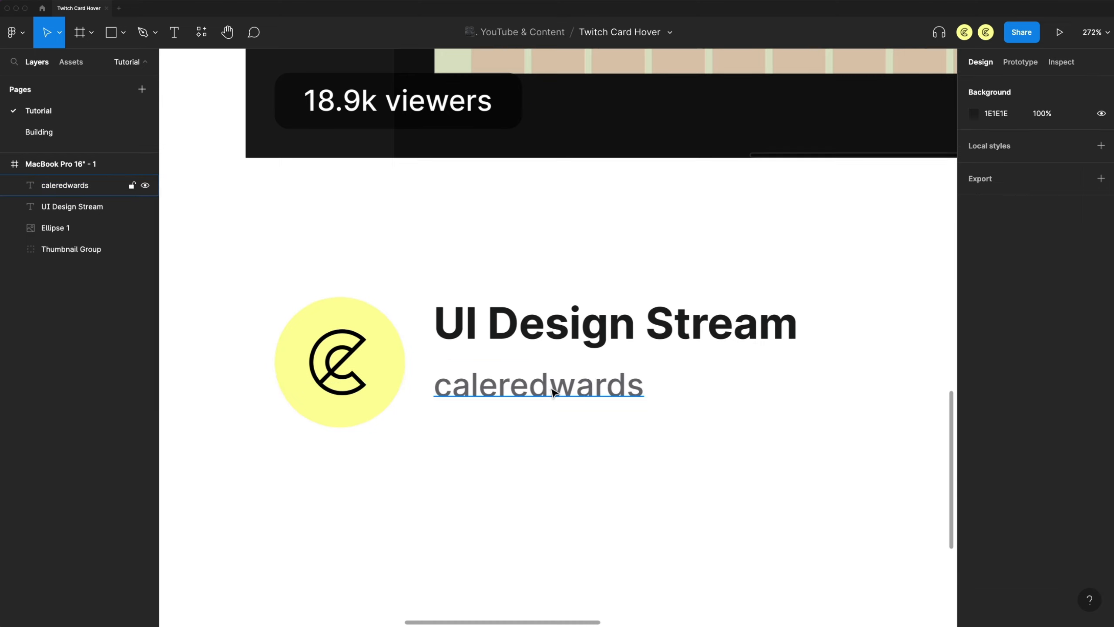
Duplicate the username text directly below itself and change the copy's text to "English".
left_click(549, 386)
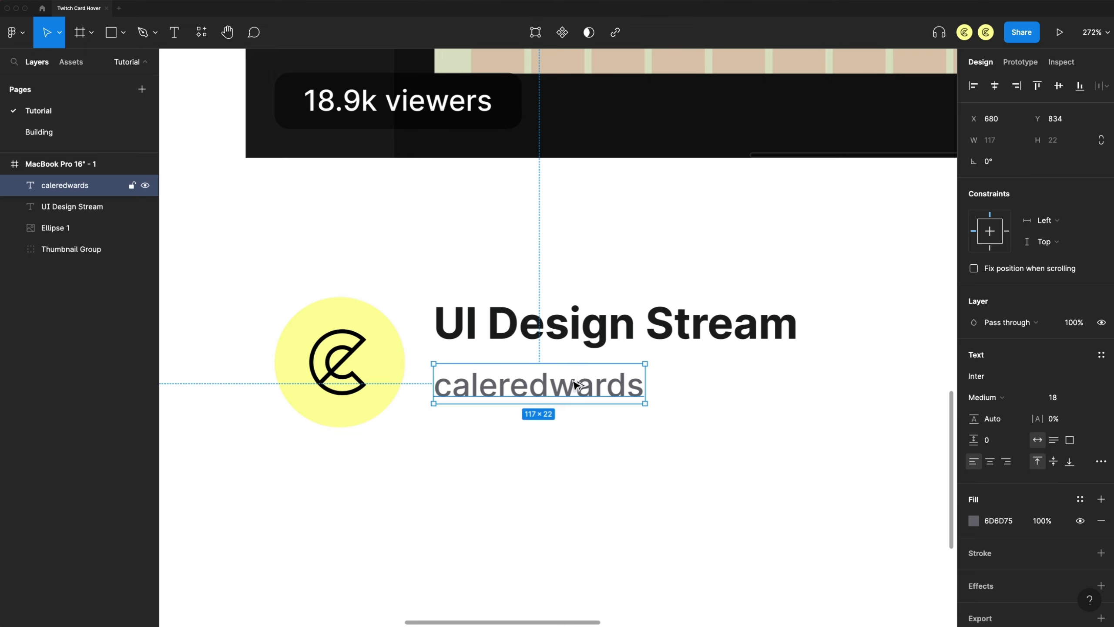
left_click_drag(582, 387, 576, 457)
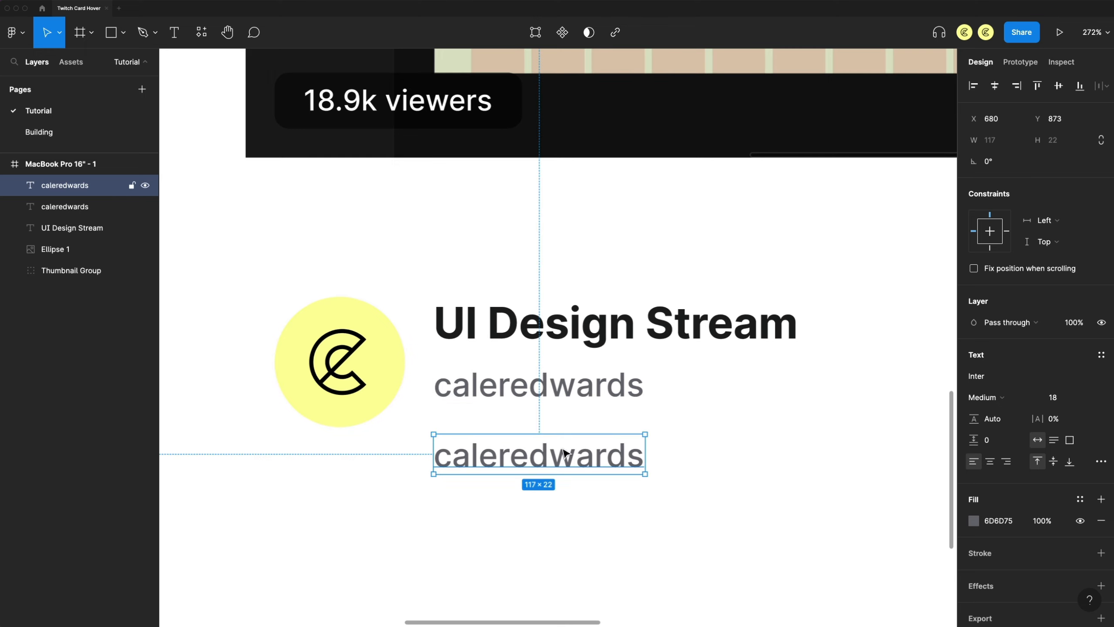
double_click(586, 463)
type("English")
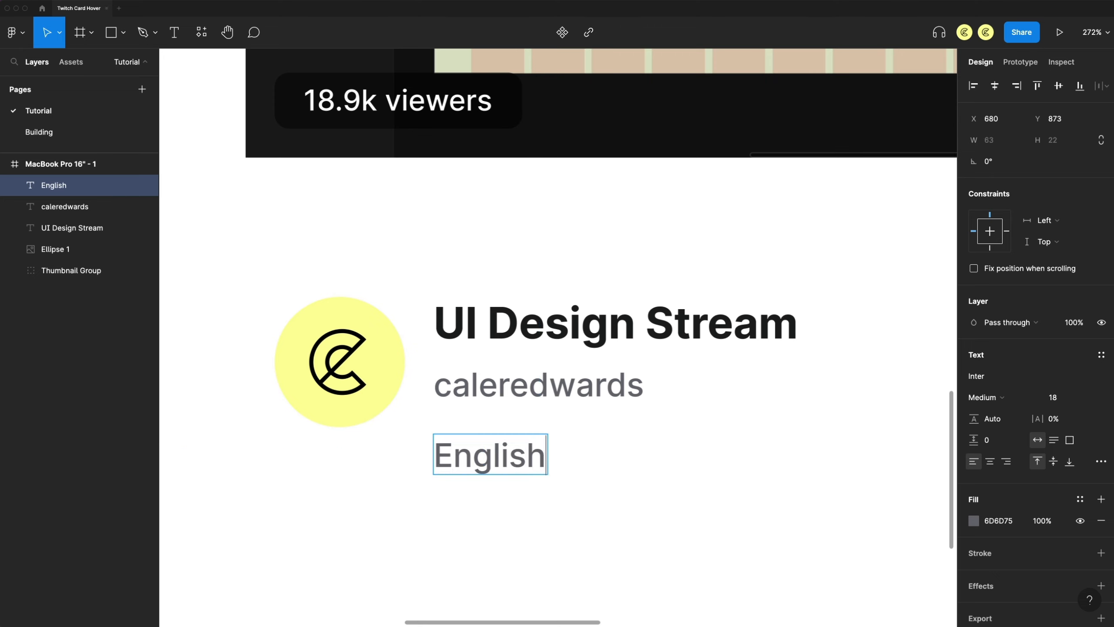
key("Escape")
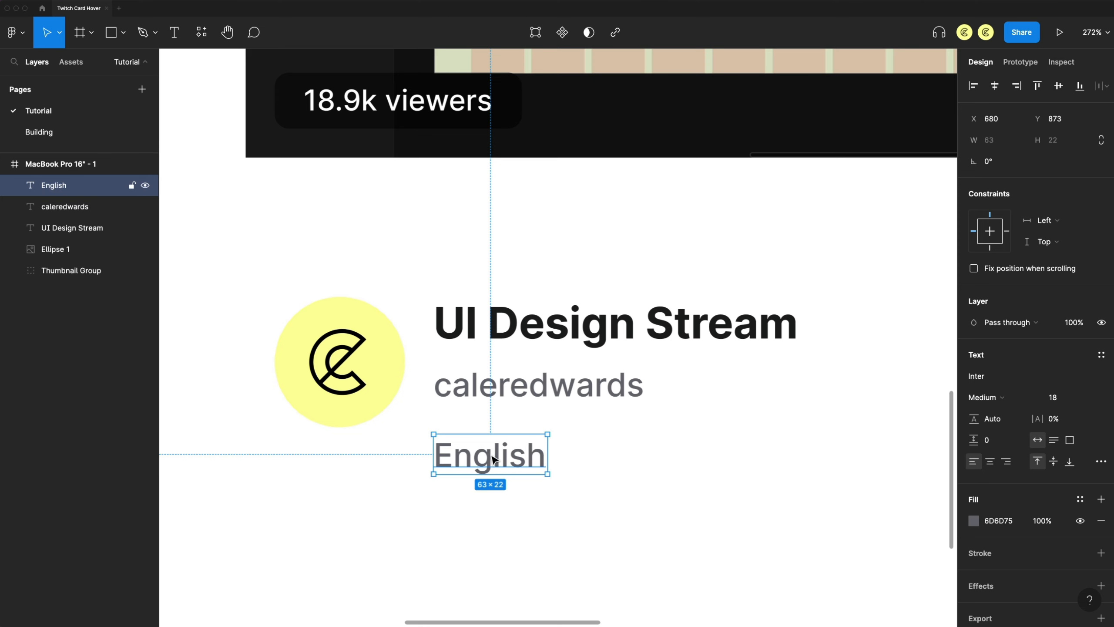
Wrap the "English" text in a centered auto layout frame with 16 horizontal and 6 vertical padding.
key("shift+a")
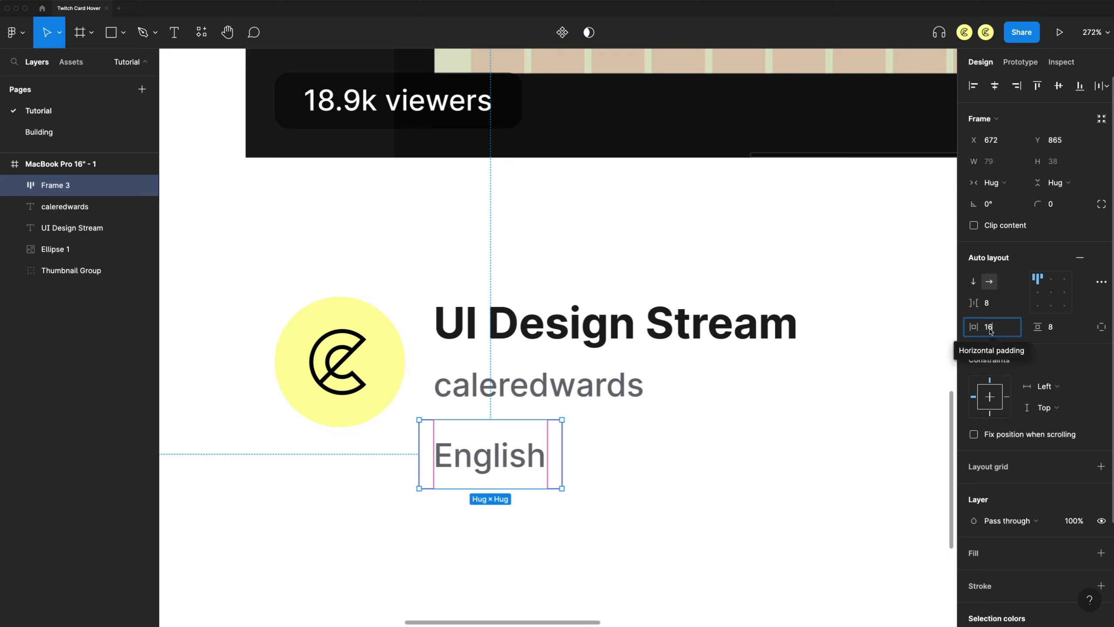
left_click(1055, 329)
type("6")
key("Return")
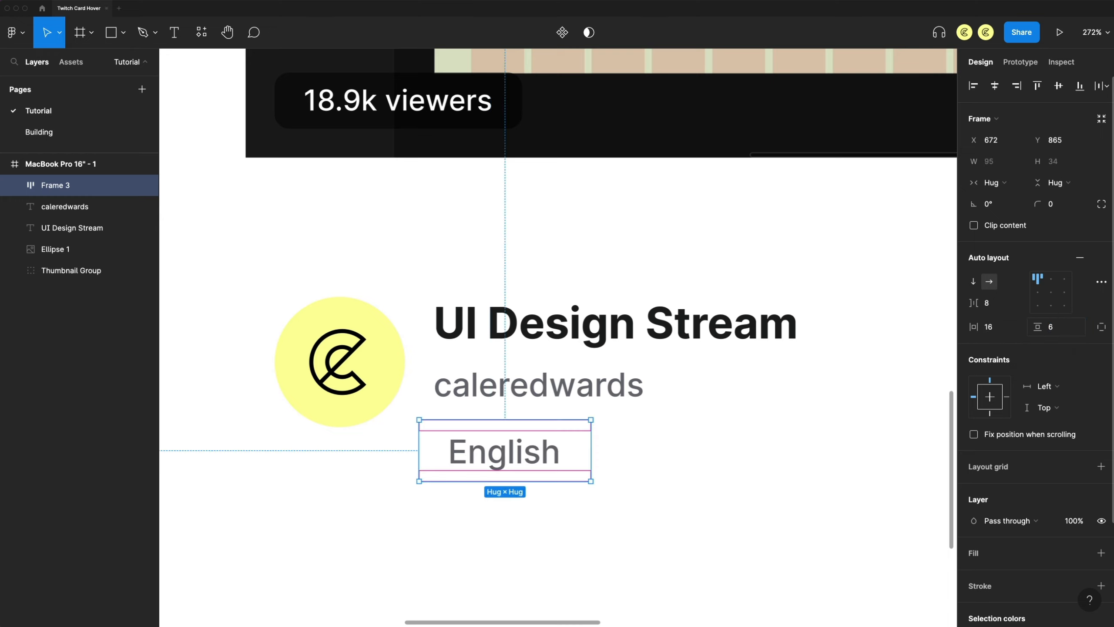
left_click(1051, 293)
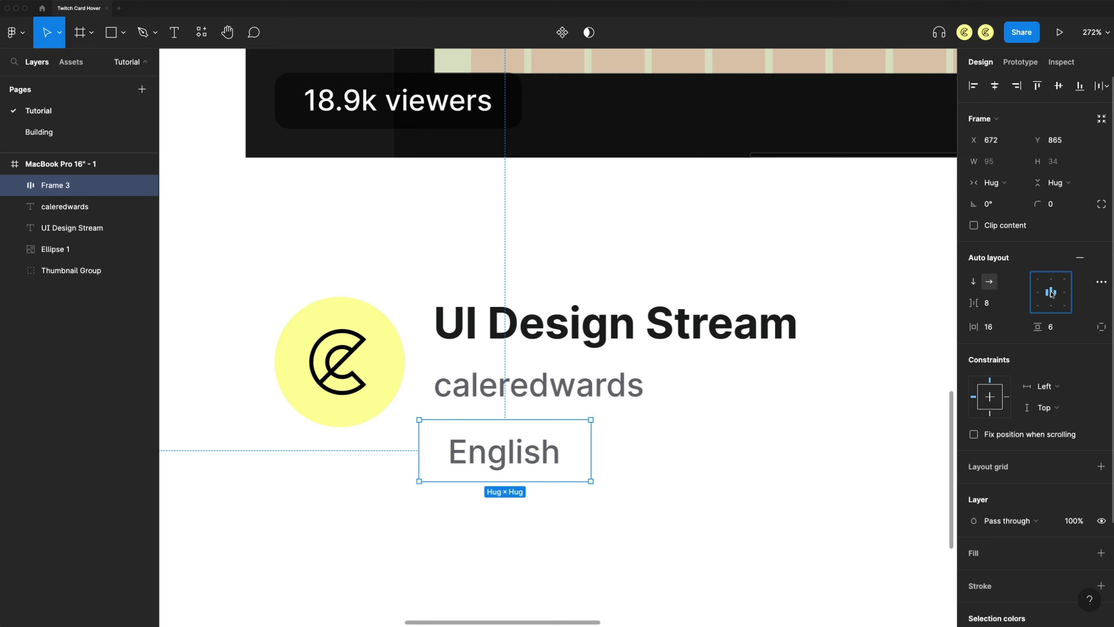
Give the "English" tag frame an EEEEEE fill and a corner radius of 1000.
scroll(1052, 293, "down", 3)
left_click(1101, 428)
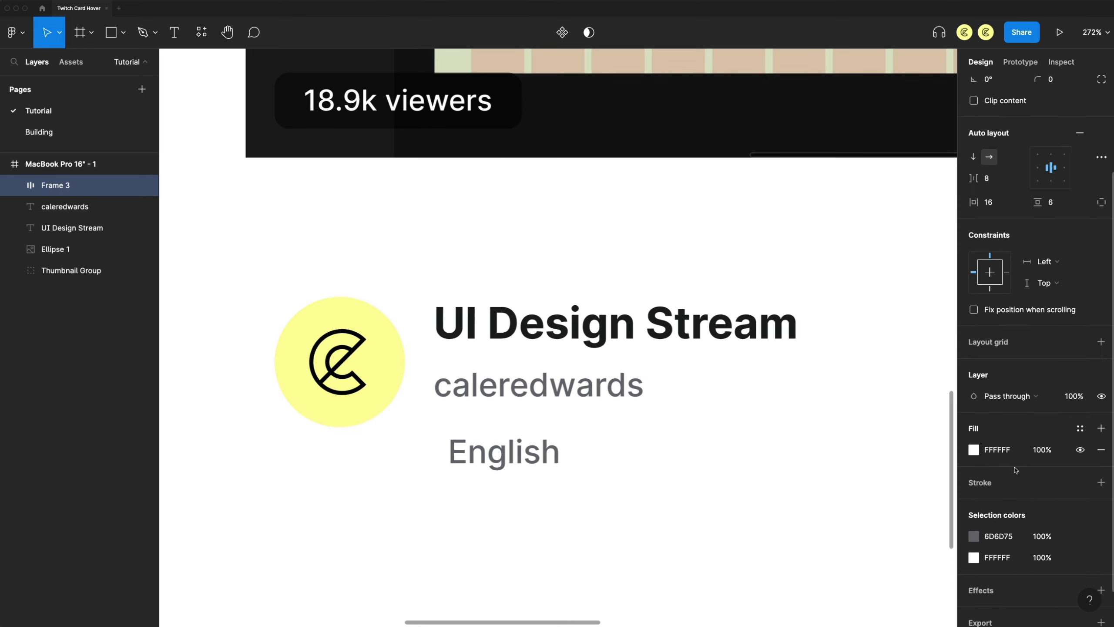
left_click(1001, 451)
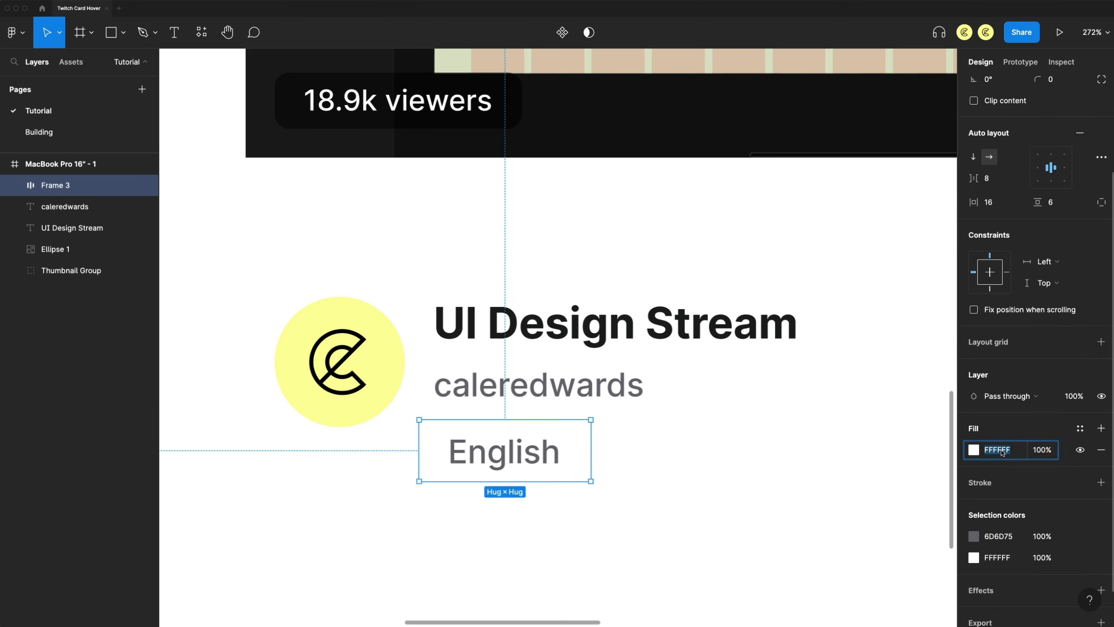
type("EEEEEE")
key("Return")
scroll(1035, 307, "up", 3)
left_click(1061, 208)
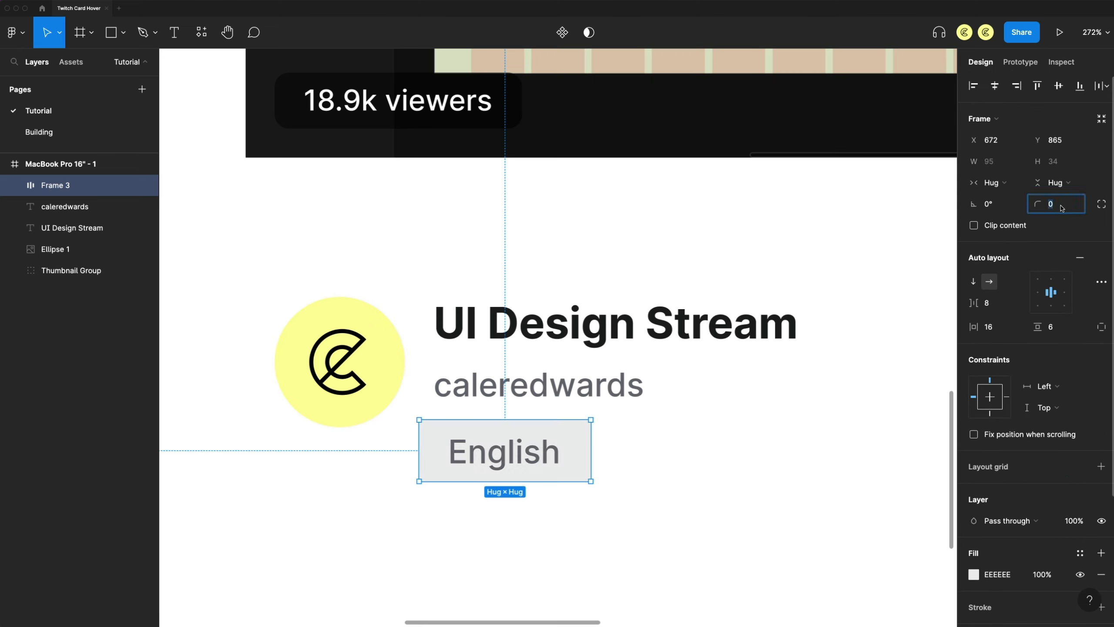
type("1000")
key("Return")
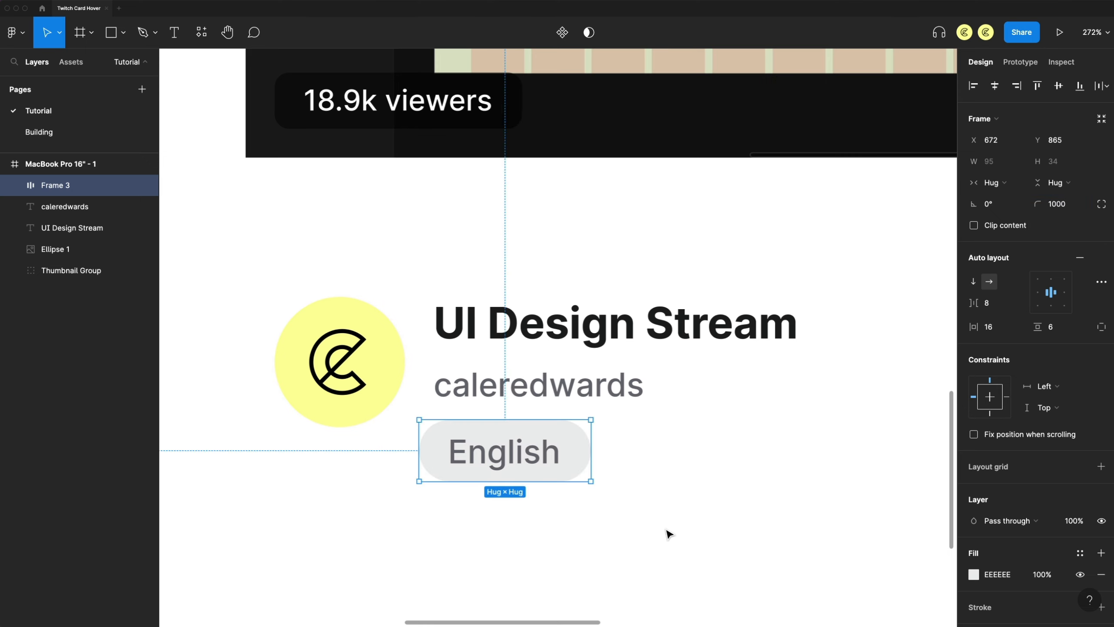
Set the "English" text inside the tag to Bold weight with fill color 464646.
double_click(535, 444)
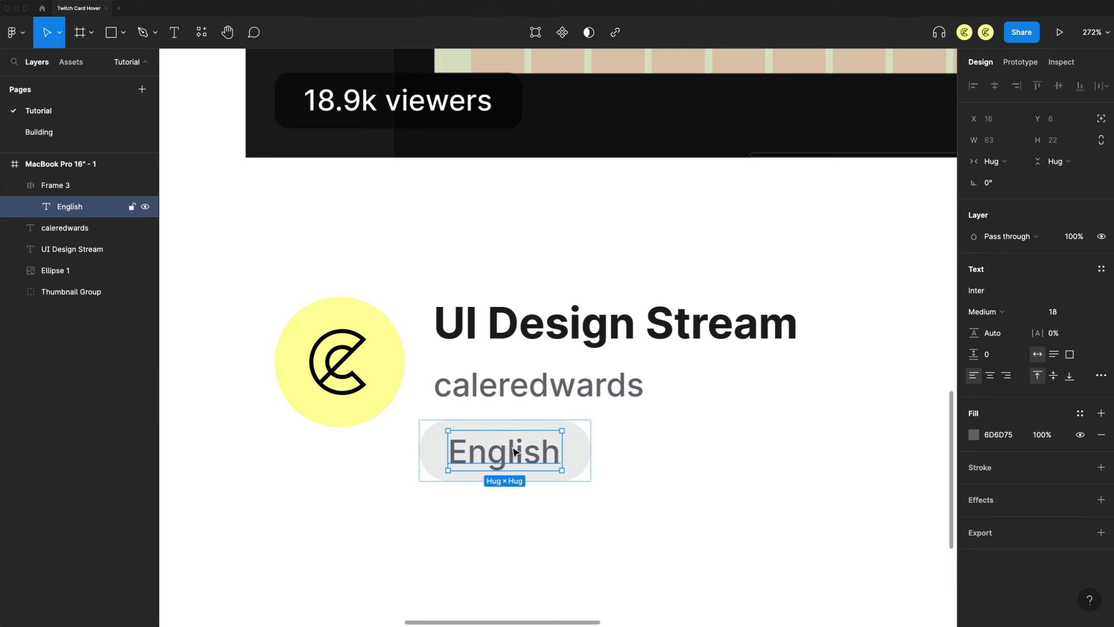
left_click(1001, 312)
left_click(987, 347)
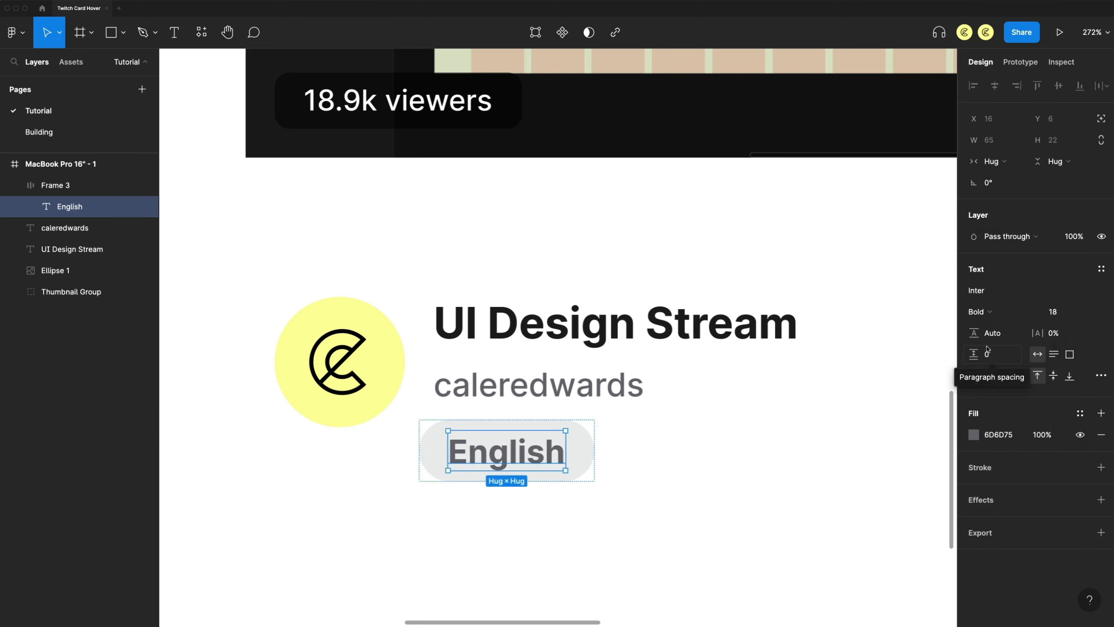
left_click(1018, 437)
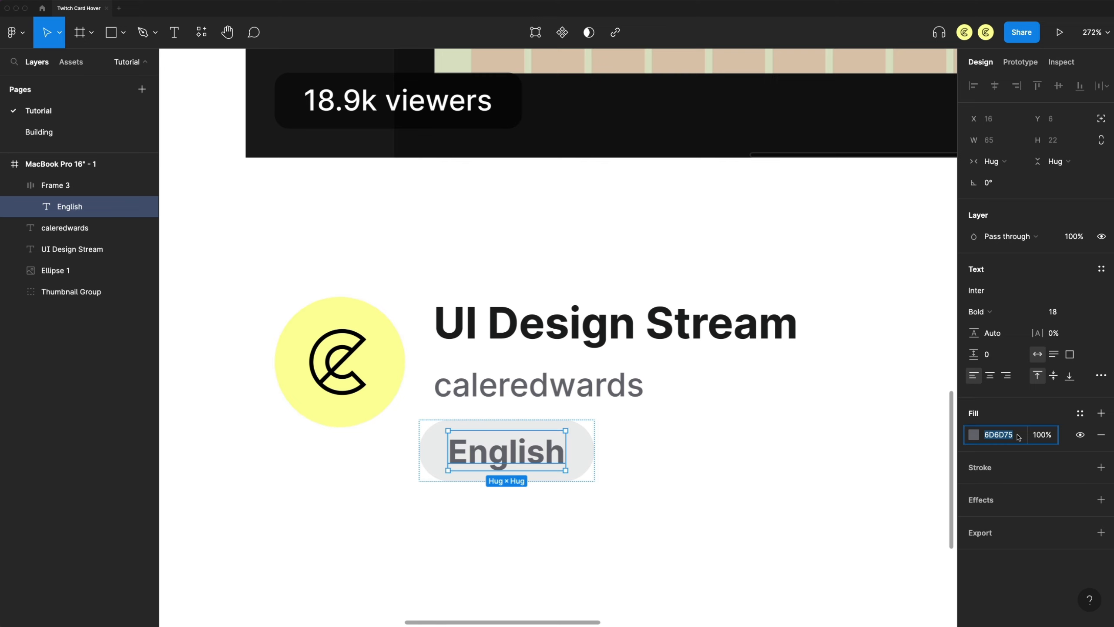
type("464646")
key("Return")
scroll(588, 415, "down", 1)
left_click(588, 415)
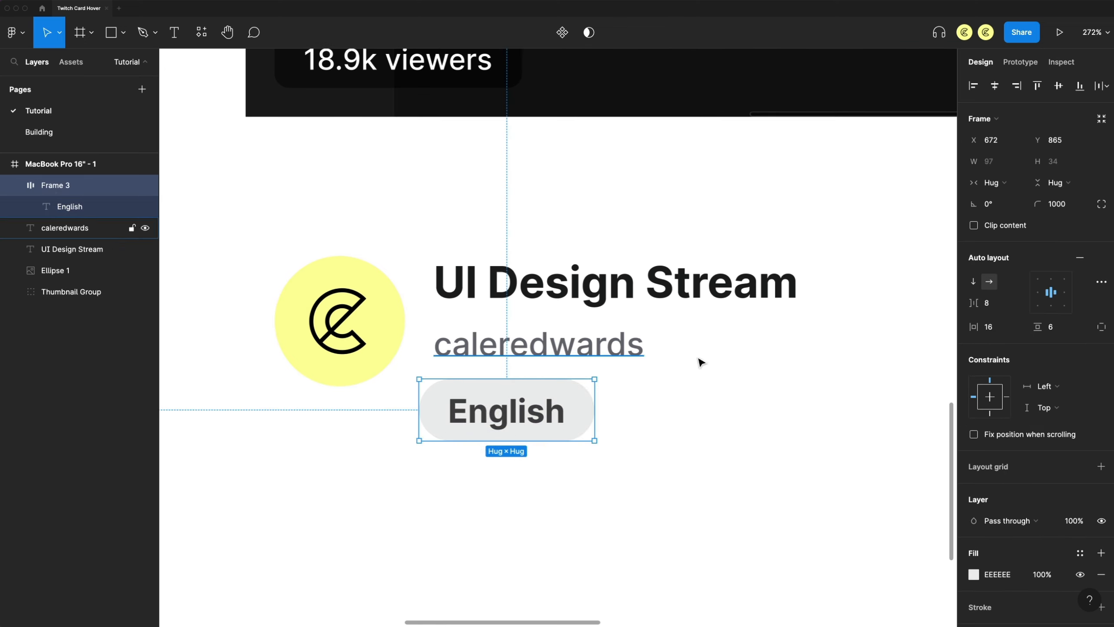
left_click(790, 422)
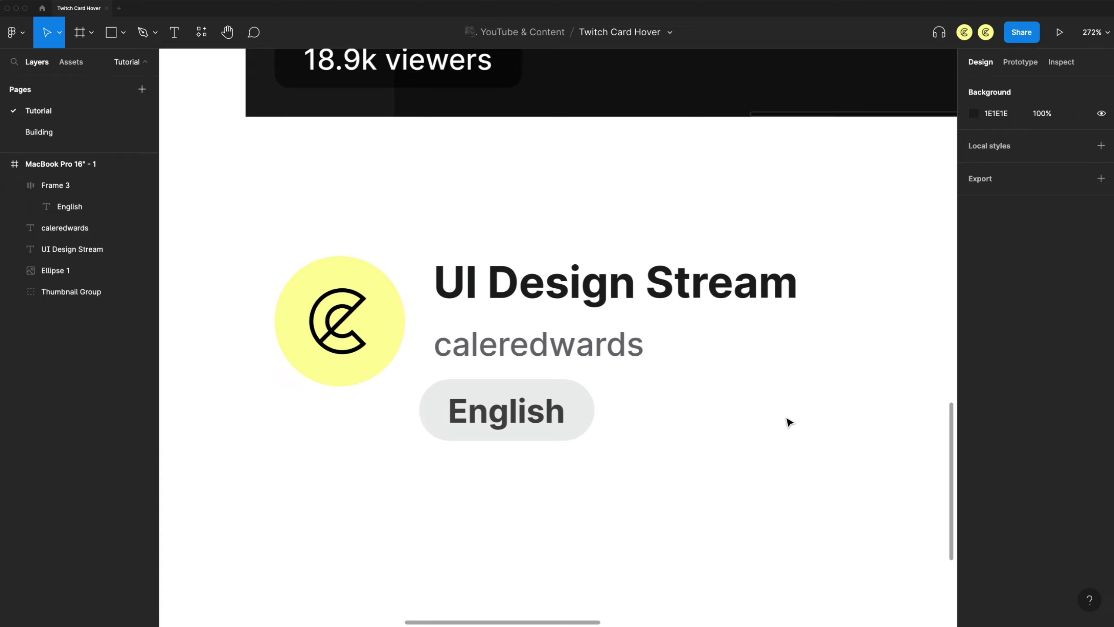
Move the "English" tag down so it sits 12 px below the username.
left_click(491, 411)
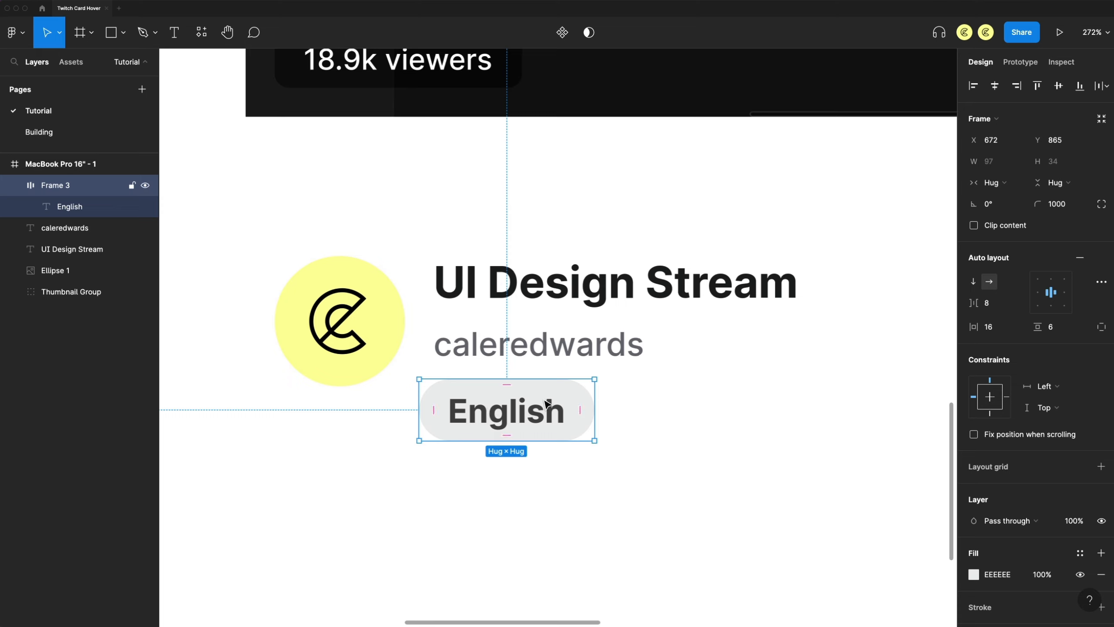
key("alt")
key("Down")
key("Down")
key("Down")
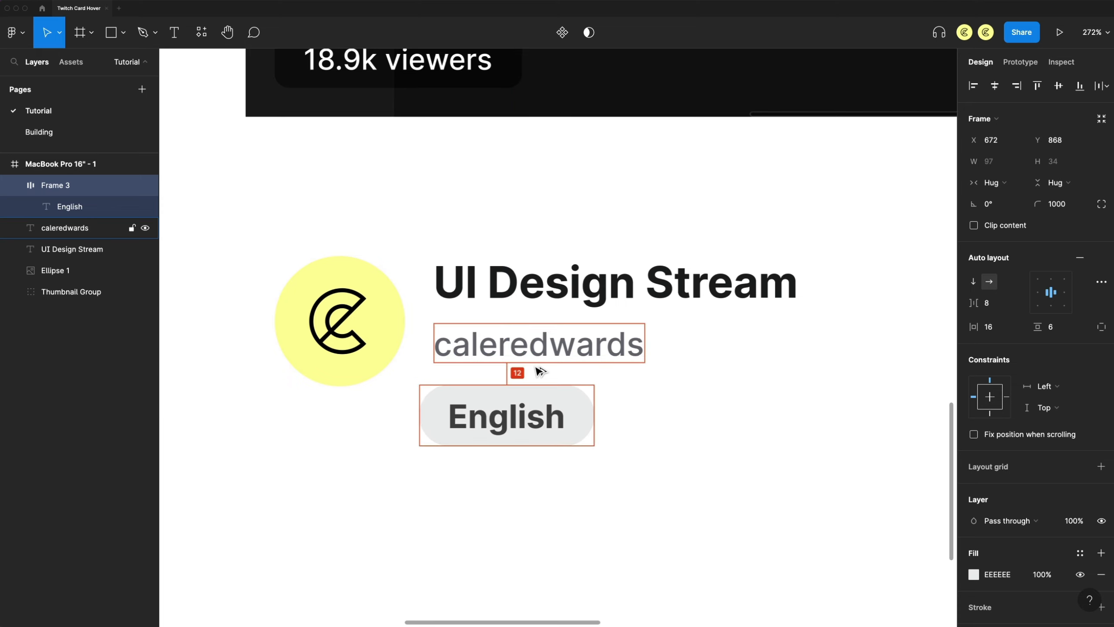
Left-align the title, username and "English" tag, and shift them right to 16 px from the avatar.
left_click_drag(708, 526, 482, 202)
left_click(973, 86)
key("alt")
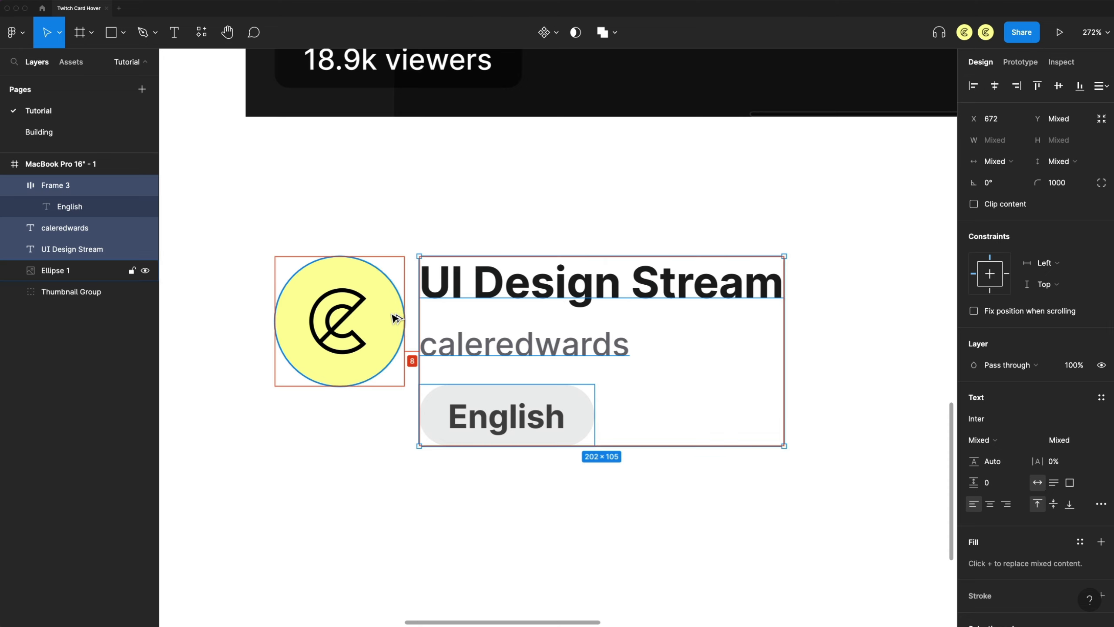
key("Right")
key("Right")
key("Right")
key("Right")
key("Right")
key("Right")
key("Right")
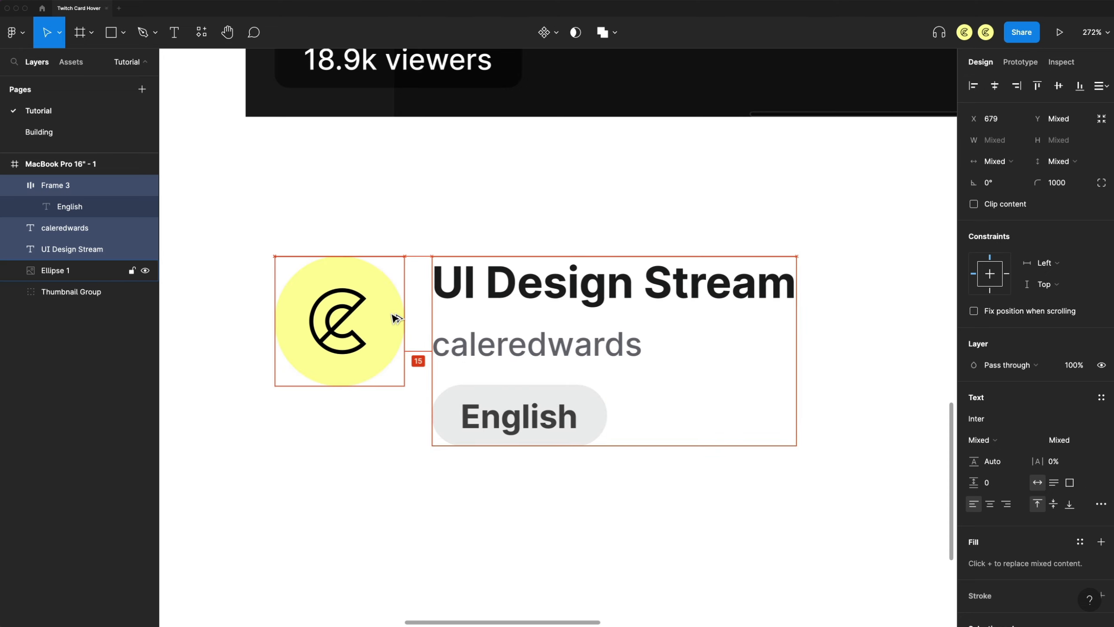
Move the avatar, title, username and "English" tag together so they sit 32 px below the thumbnail.
scroll(397, 319, "down", 8)
left_click_drag(871, 554, 491, 402)
left_click_drag(548, 441, 526, 413)
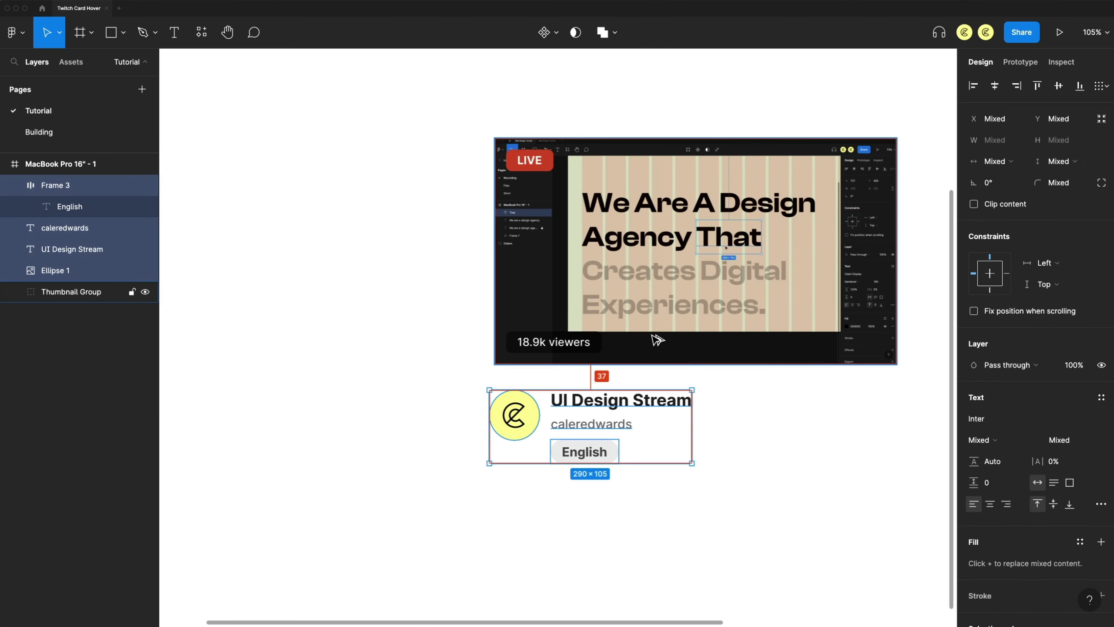
key("Up")
key("Up")
key("Up")
key("Up")
key("Up")
key("Up")
key("Up")
key("Up")
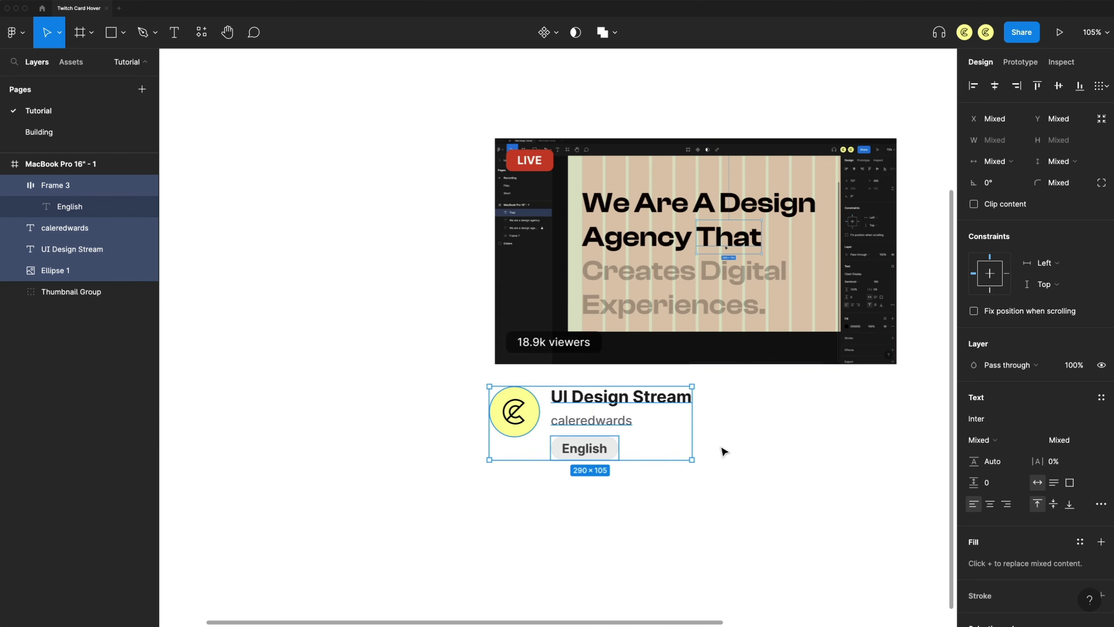
Group the avatar, title, username and tag as "Stream UI Group" and align its left edge with the thumbnail's.
key("super+g")
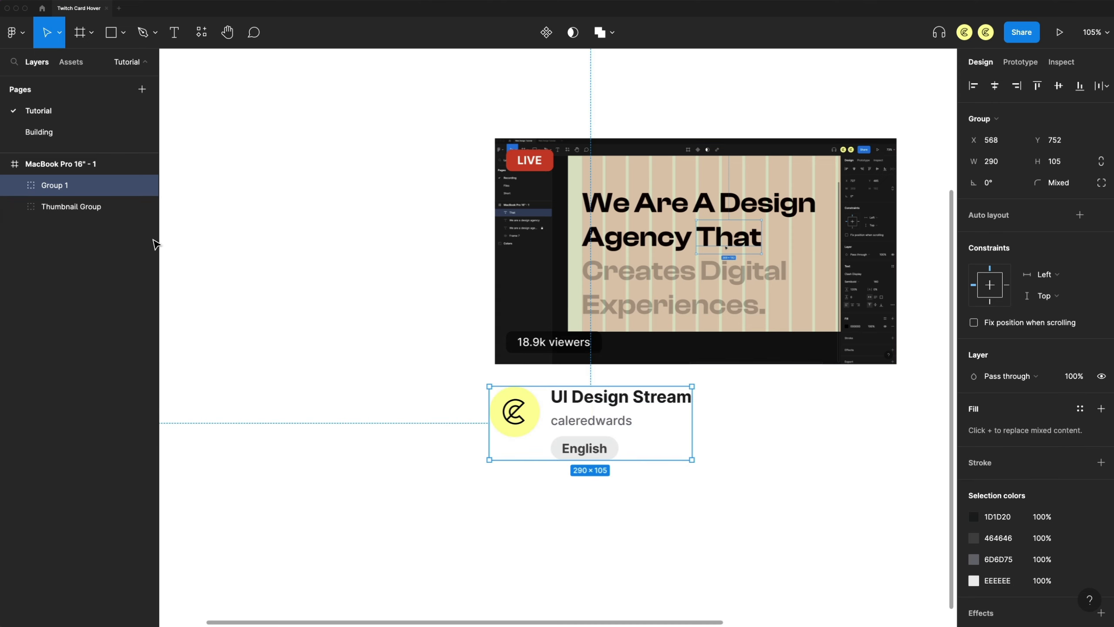
double_click(145, 185)
type("UI")
key("Return")
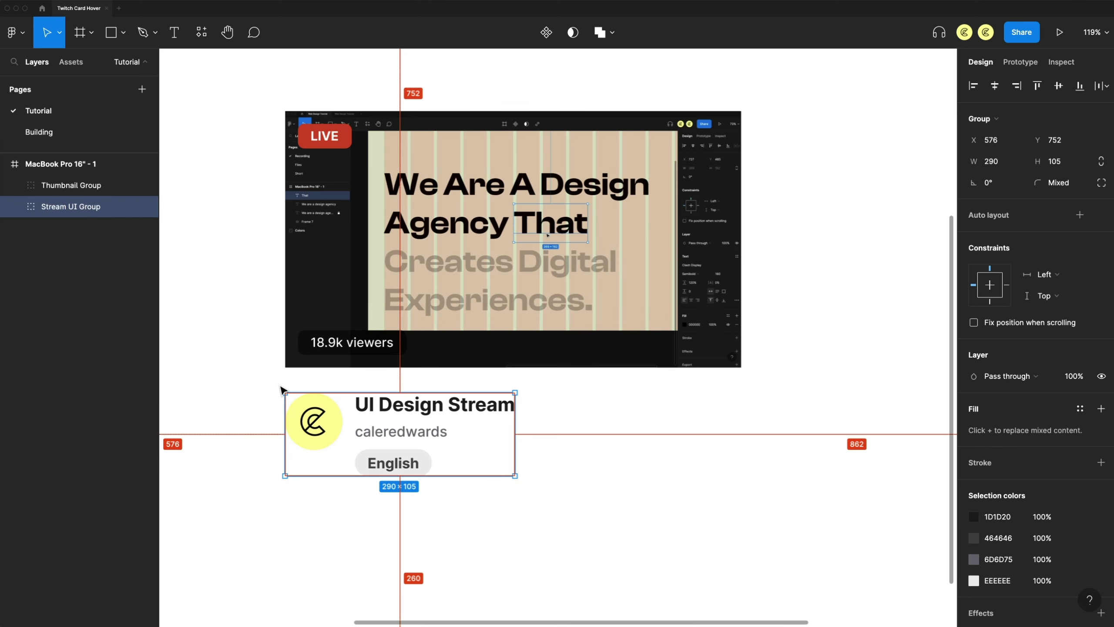
left_click(704, 462)
scroll(719, 461, "down", 5)
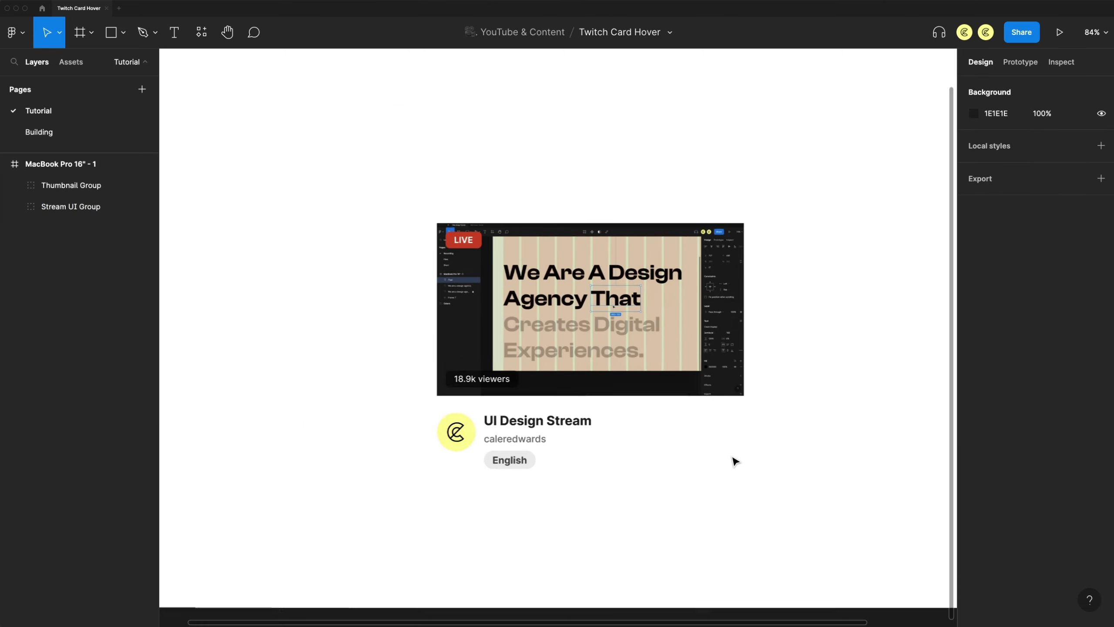
scroll(791, 387, "down", 3)
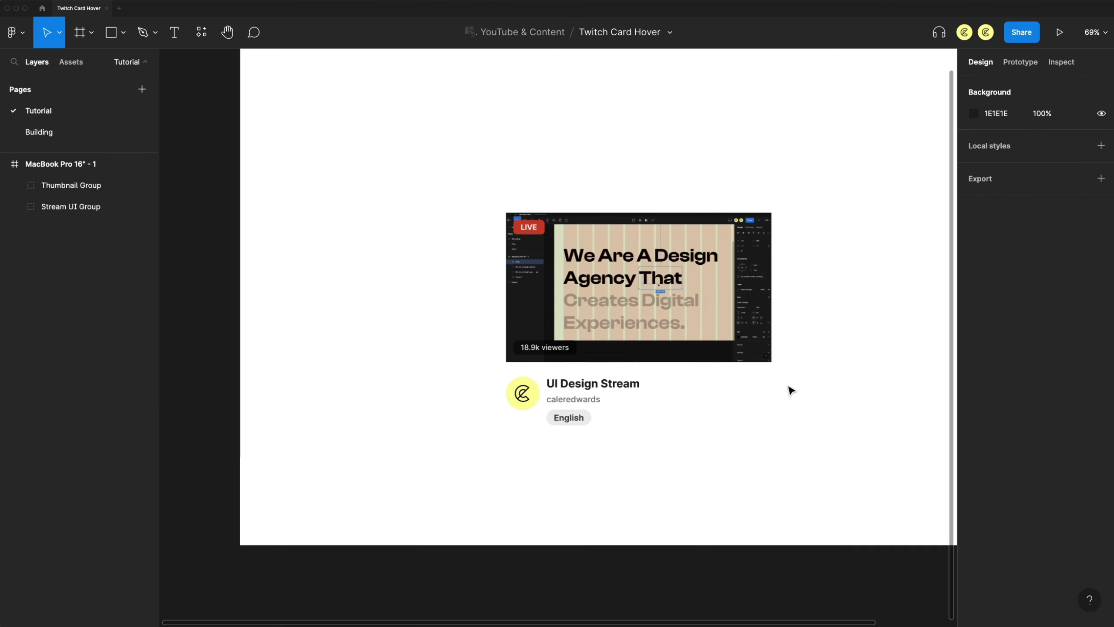
Draw a rectangle above and beside the thumbnail and size it to 575 × 323, matching the thumbnail image.
left_click(626, 385)
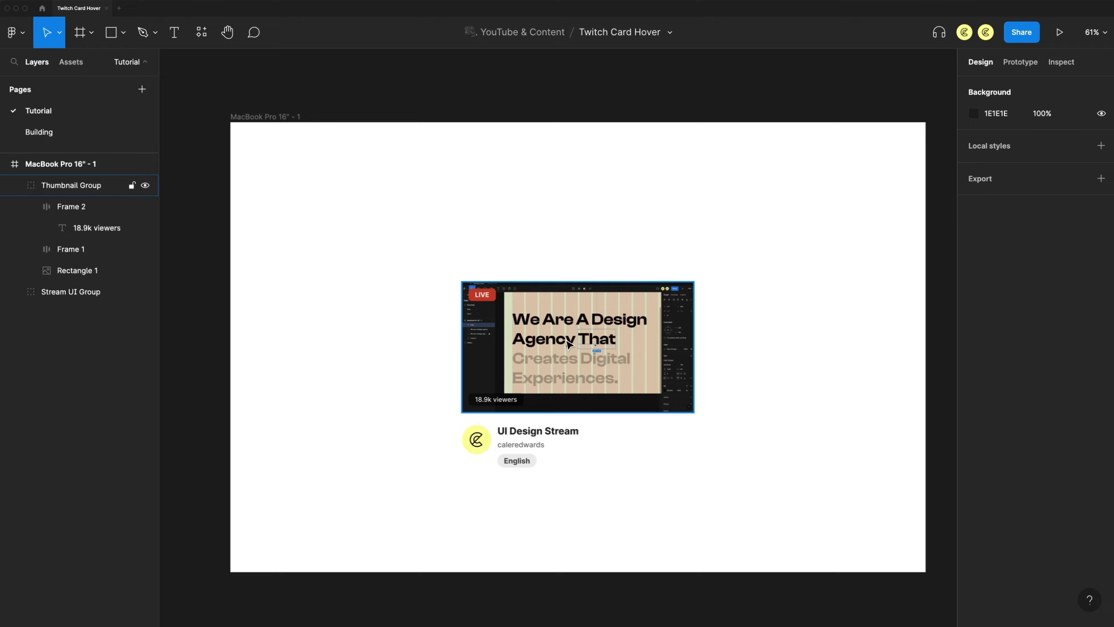
double_click(571, 322)
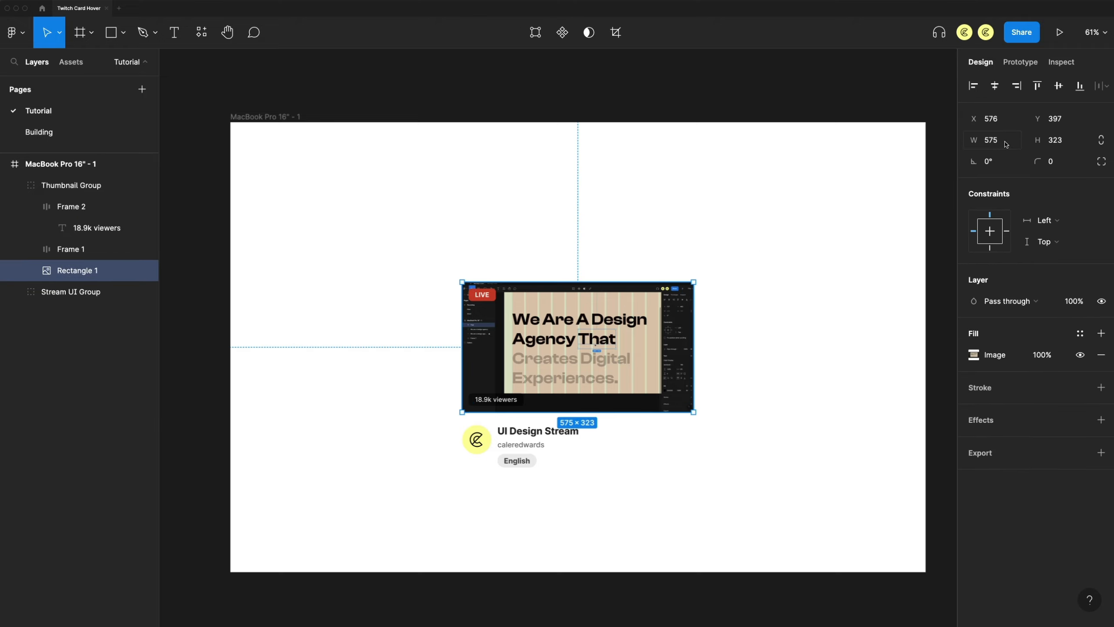
left_click(776, 202)
key("r")
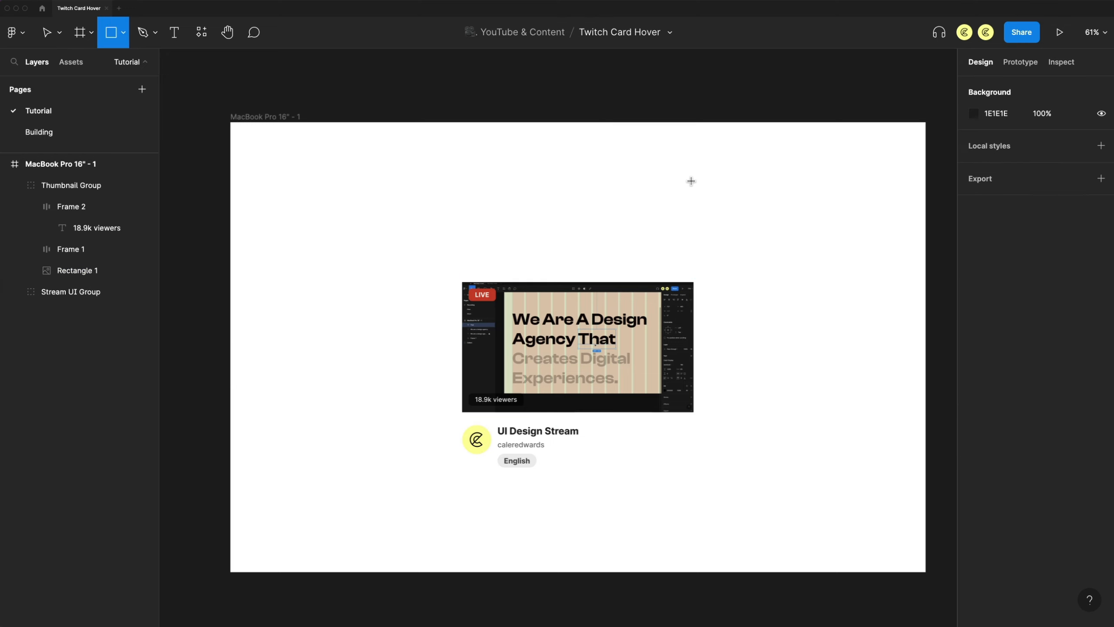
left_click_drag(684, 175, 862, 282)
left_click(1004, 143)
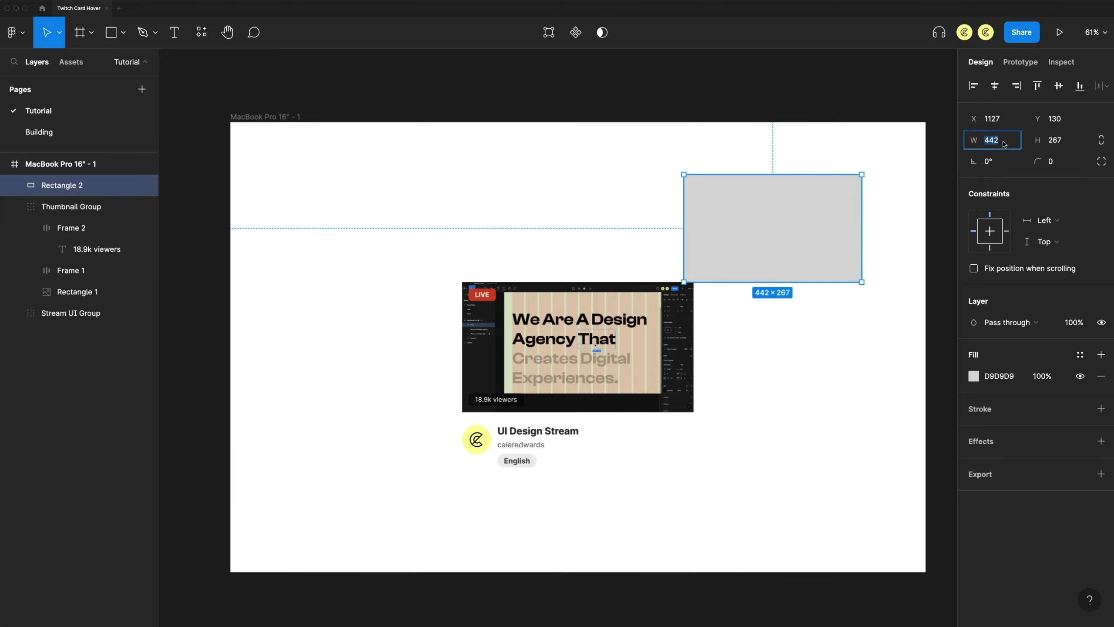
type("575")
key("Return")
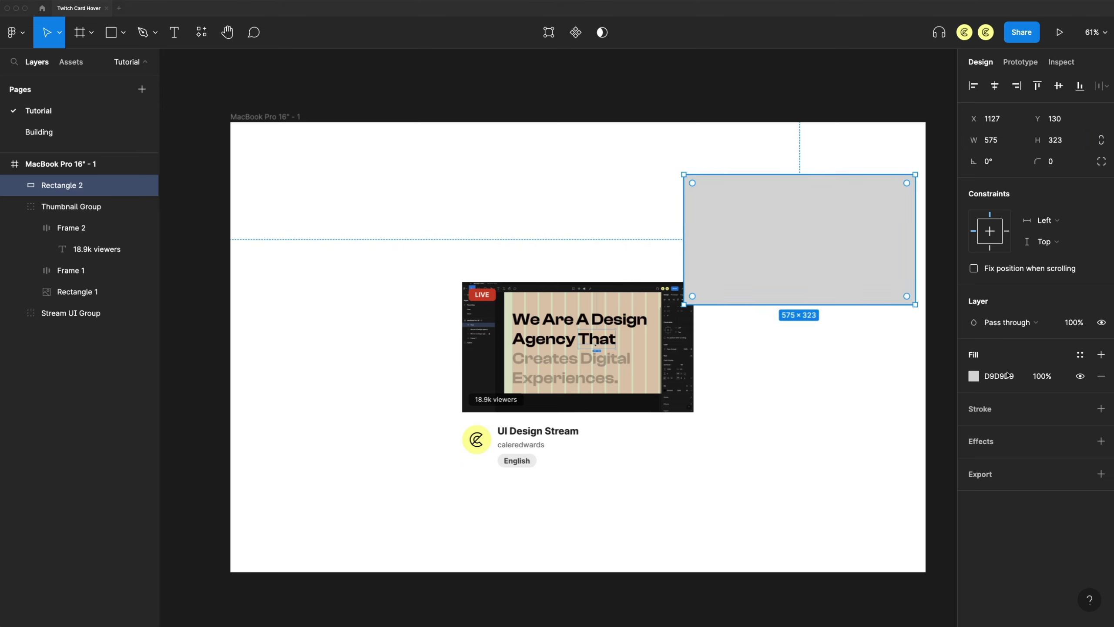
Fill the new rectangle with 8931FB and move it so it exactly covers the thumbnail.
left_click(995, 377)
type("8931FB")
key("Return")
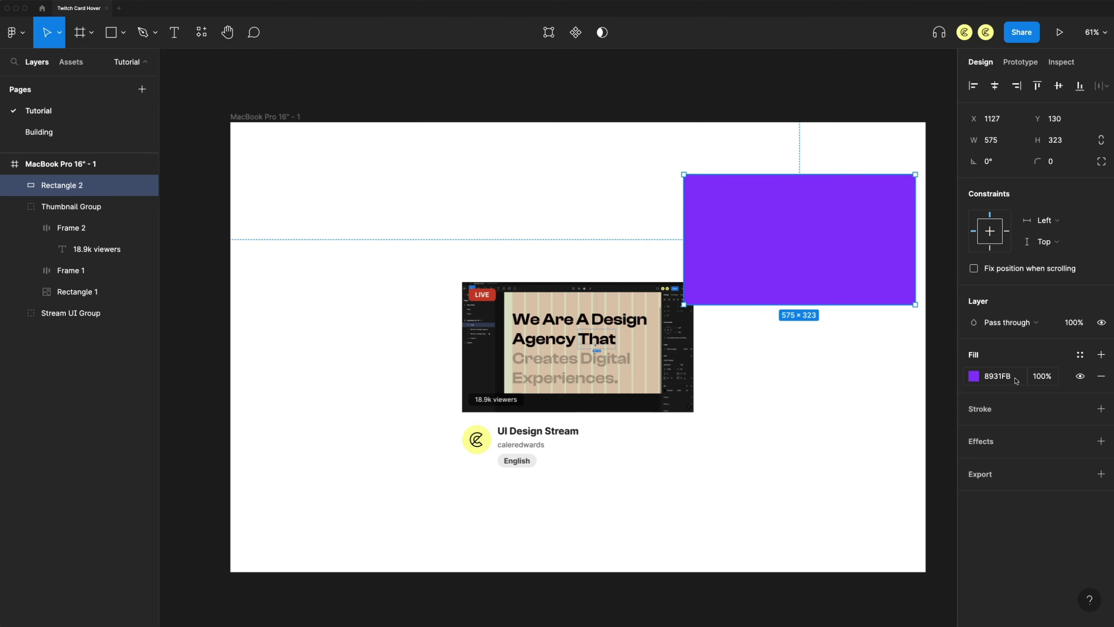
left_click_drag(814, 239, 614, 349)
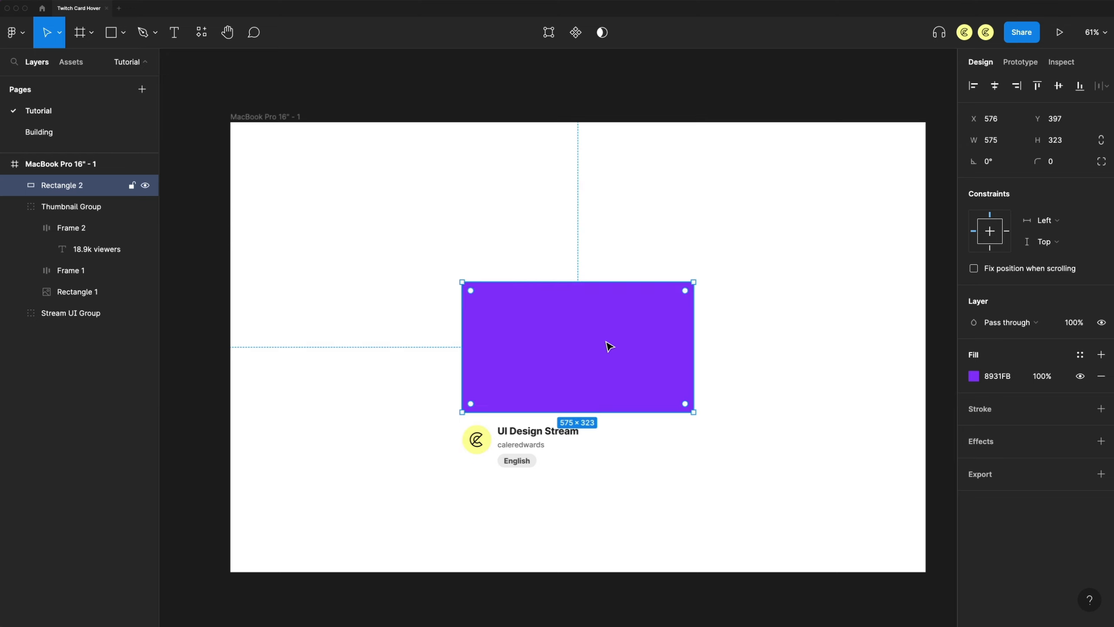
Send the purple rectangle behind the thumbnail and all other layers of the card.
key("super+alt+bracketleft")
left_click(756, 369)
scroll(756, 368, "up", 5)
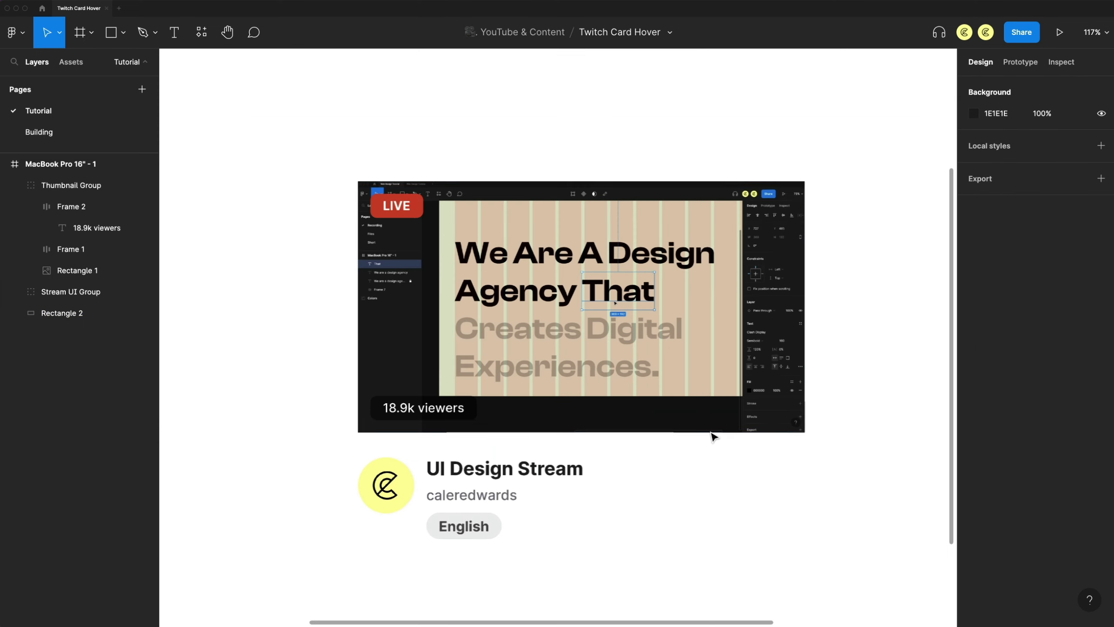
Move the thumbnail group 16 px up and 16 px right from the purple rectangle and check the offset.
left_click(655, 300)
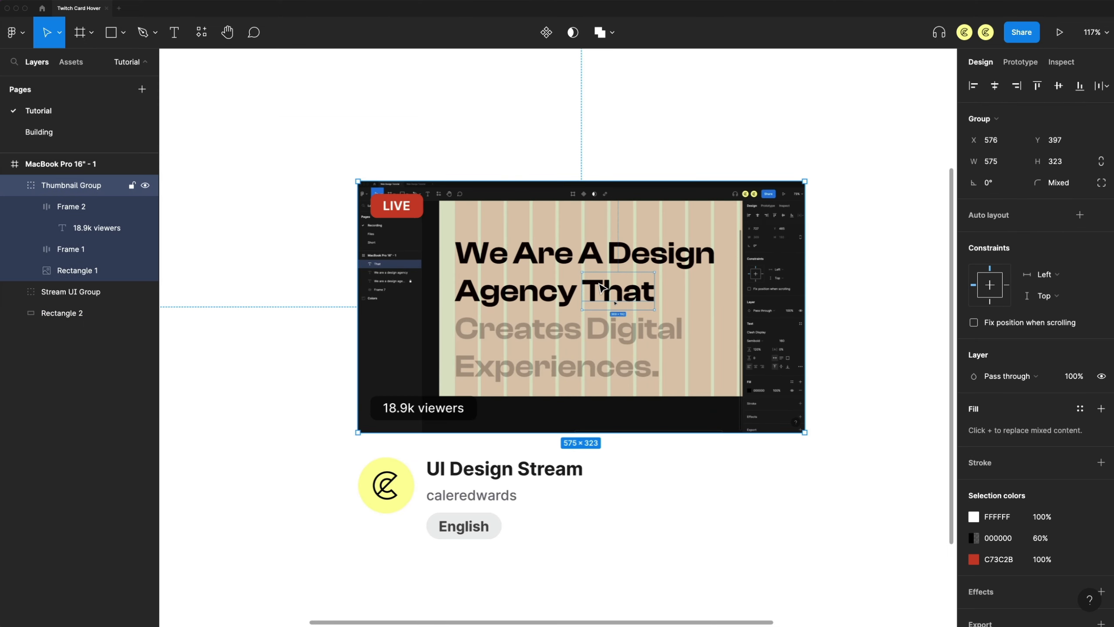
key("Up")
key("Up")
key("Up")
key("Up")
key("Up")
key("Up")
key("Up")
key("Up")
key("Up")
key("Up")
key("Up")
key("Up")
key("Up")
key("Up")
key("Up")
key("Up")
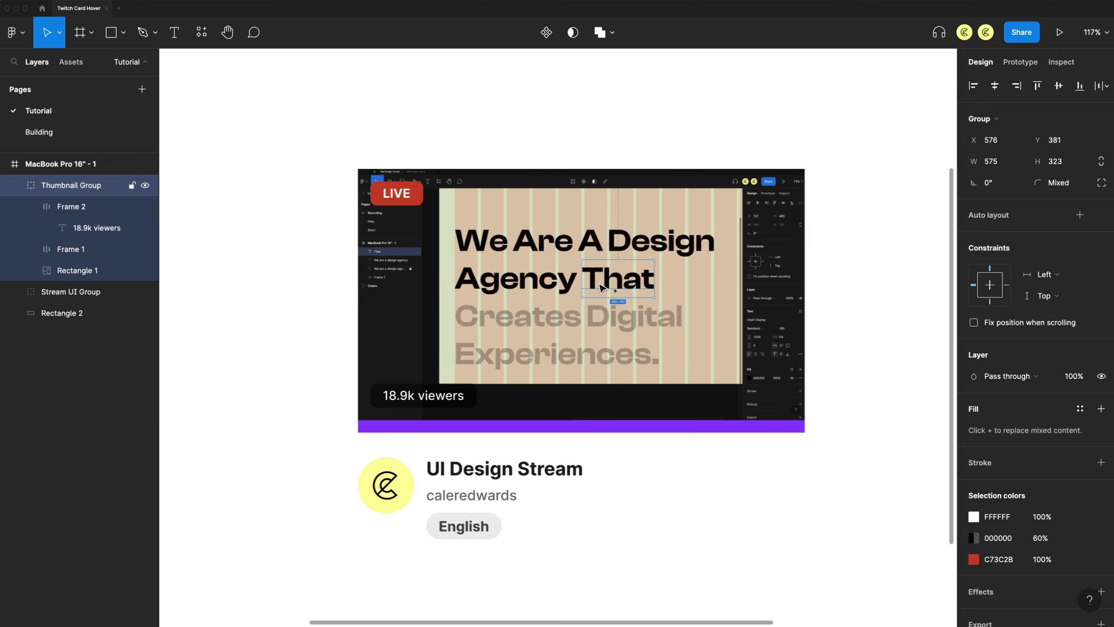
key("Right")
key("Right")
key("Right")
key("Right")
key("Right")
key("Right")
key("Right")
key("Right")
key("Right")
key("Right")
key("Right")
key("Right")
key("Right")
key("Right")
key("Right")
key("Right")
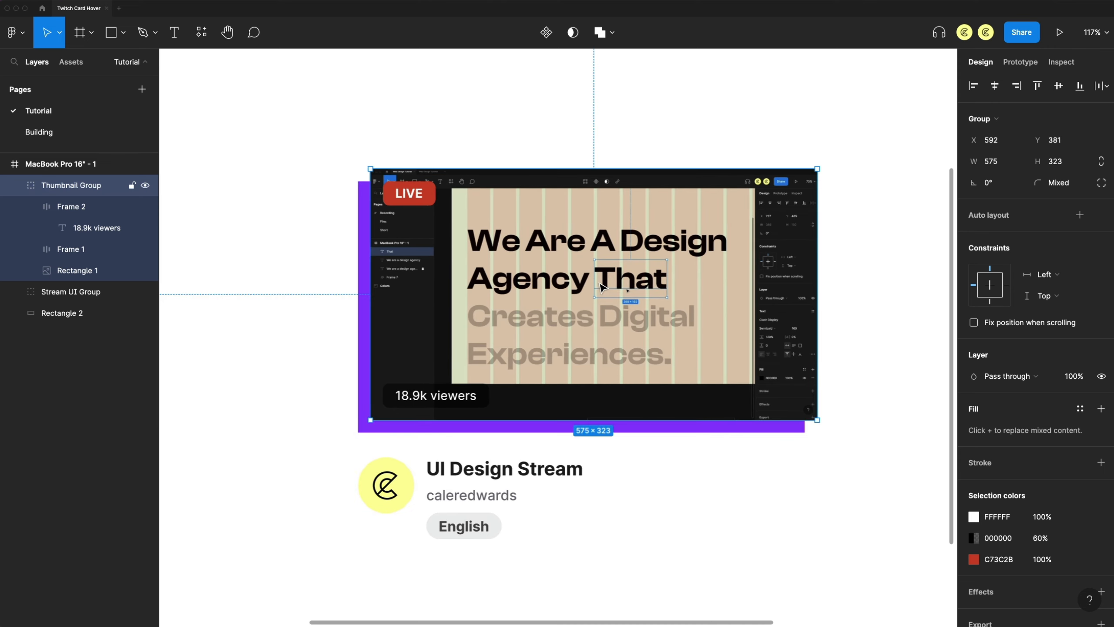
key("alt")
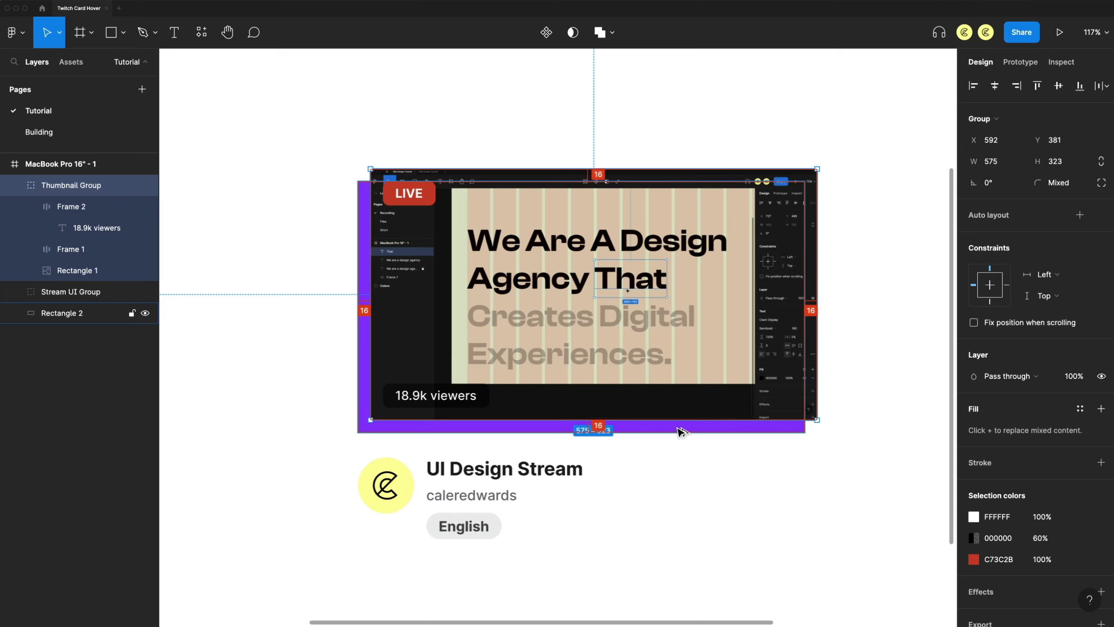
left_click(862, 522)
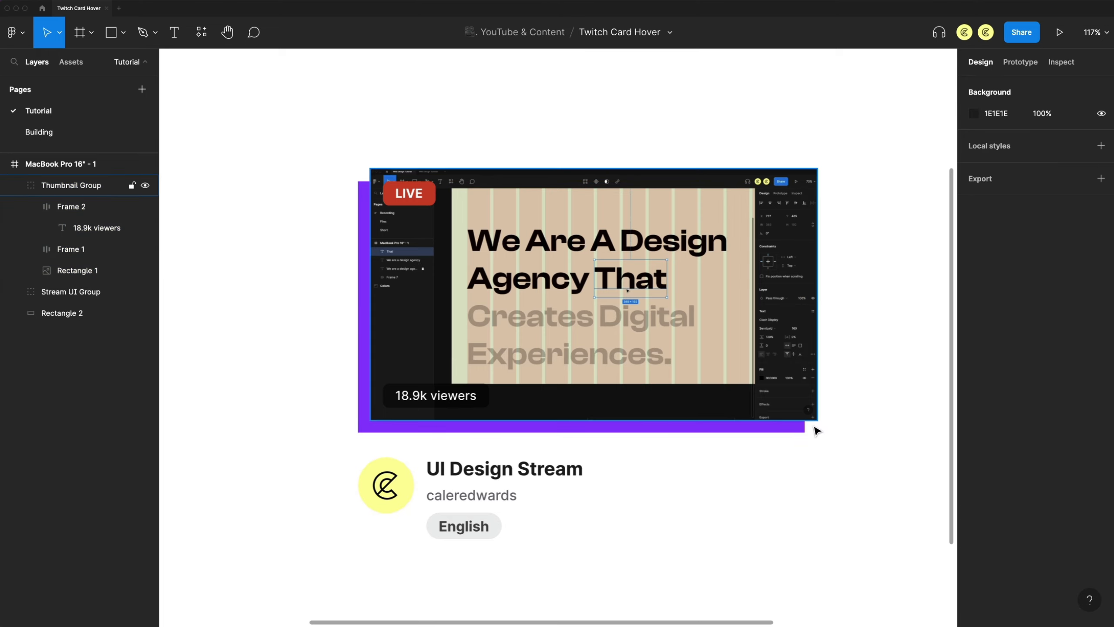
Draw a closed triangle with the Pen tool joining the lower-right corners of the purple rectangle and the thumbnail.
scroll(821, 440, "up", 5)
scroll(819, 437, "up", 5)
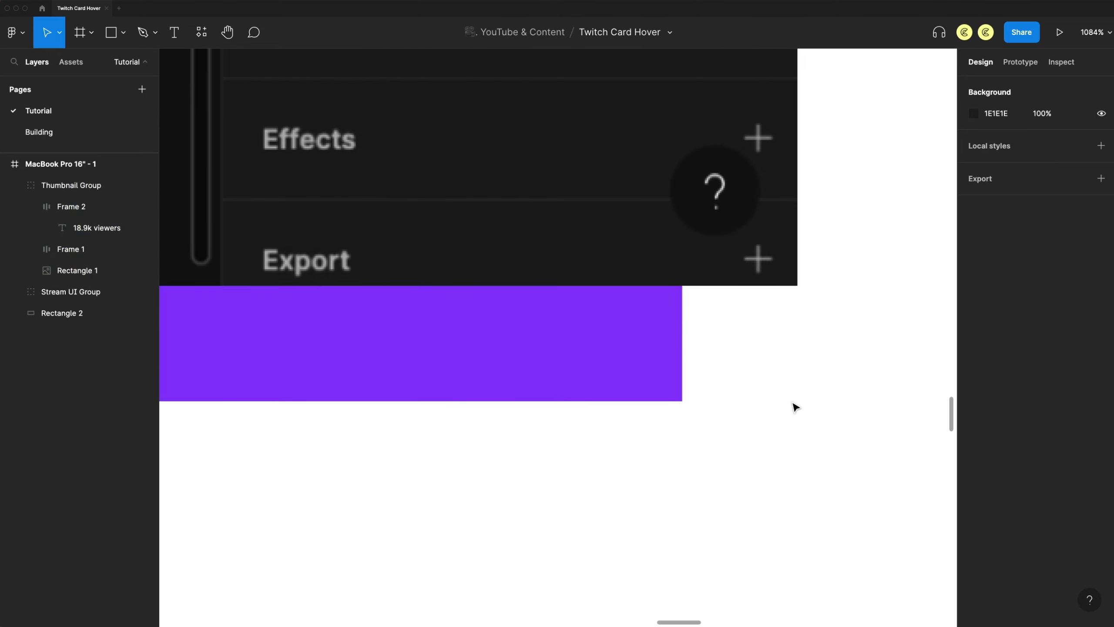
key("p")
scroll(792, 364, "up", 3)
left_click(619, 424)
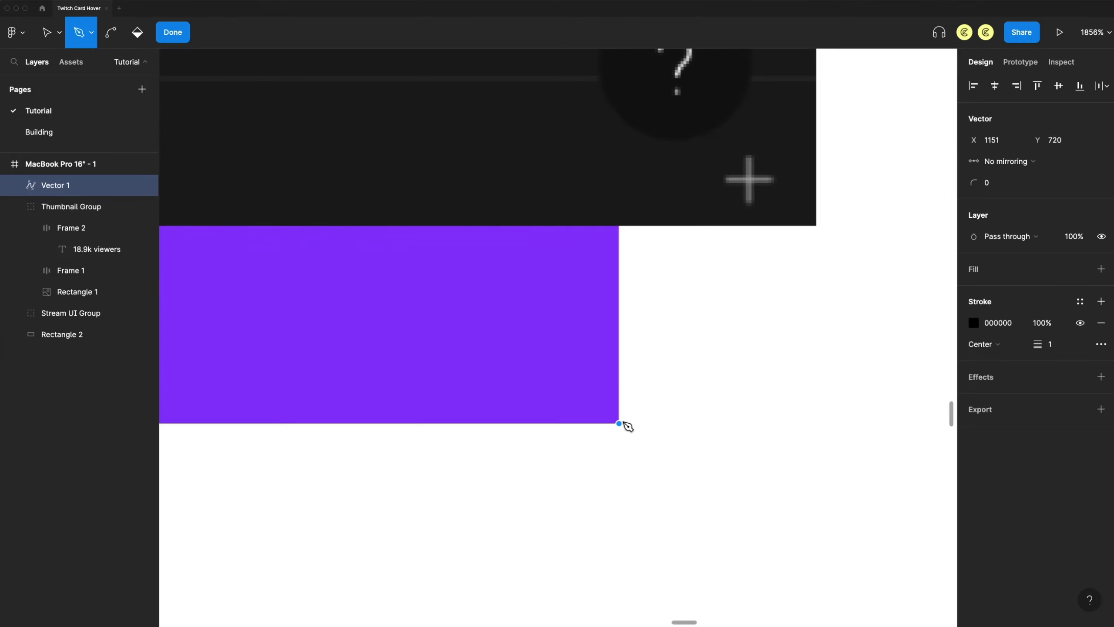
left_click(816, 226)
left_click(619, 226)
left_click(619, 424)
Remove the lower-right triangle's stroke and fill it with 8931FB sampled from the purple rectangle.
left_click(1101, 323)
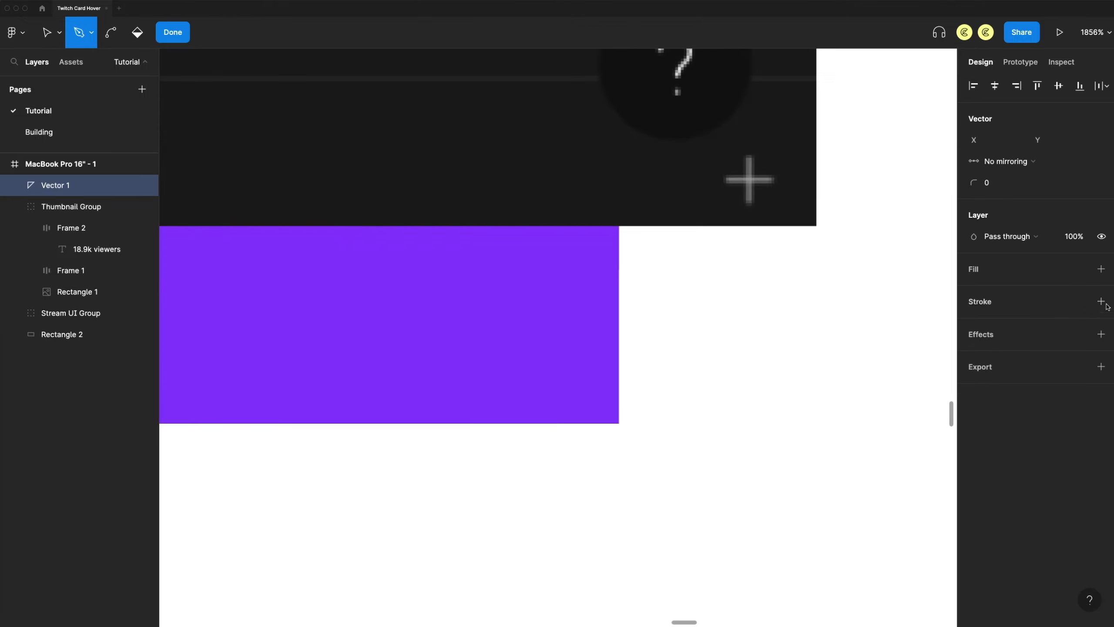
left_click(1102, 268)
left_click(973, 290)
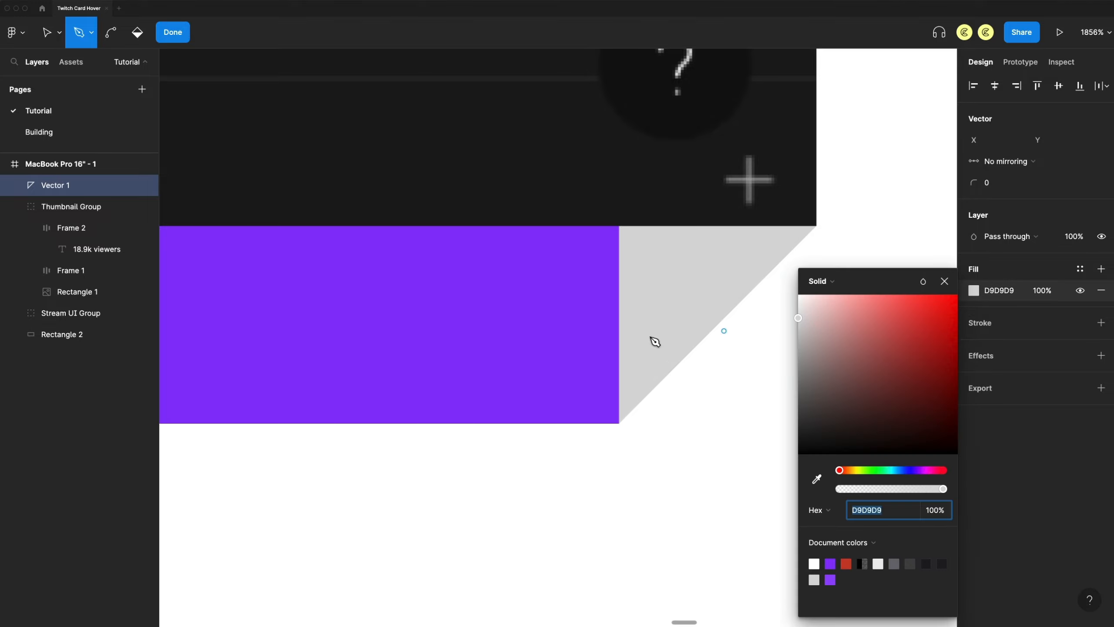
key("i")
left_click(485, 303)
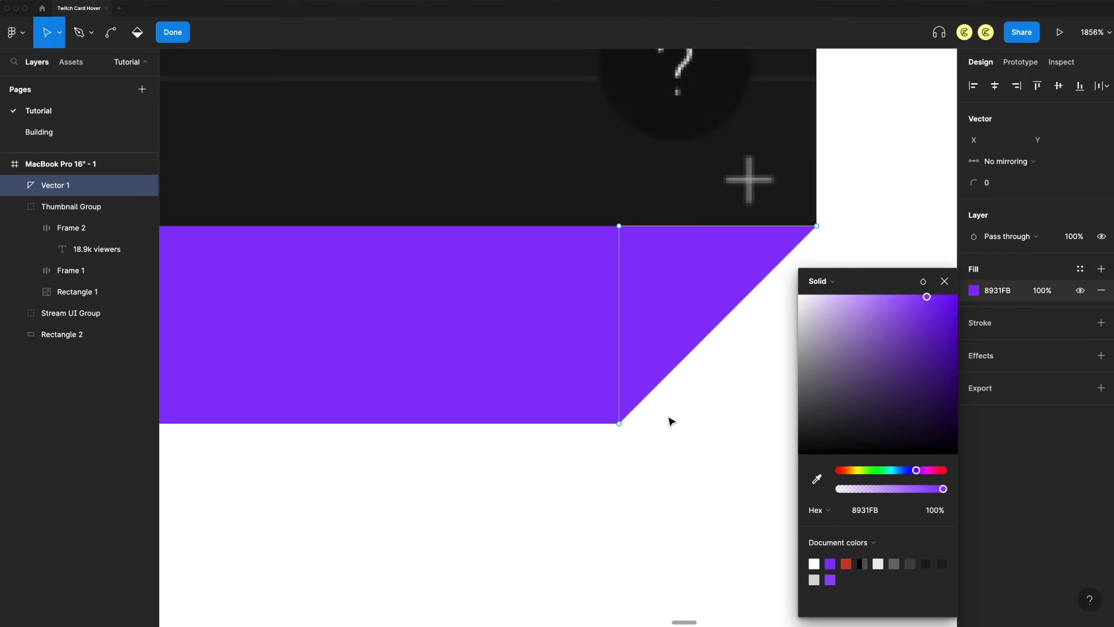
key("Escape")
key("Escape")
Draw a closed triangle with the Pen tool joining the upper-left corners of the purple rectangle and the thumbnail.
scroll(858, 443, "down", 10)
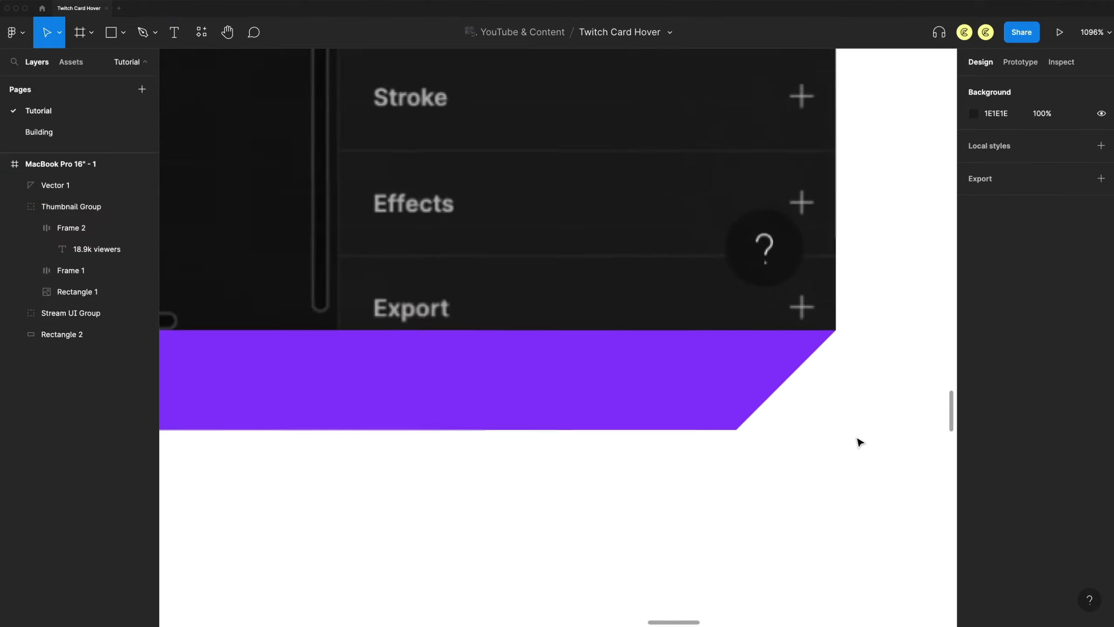
scroll(526, 276, "up", 10)
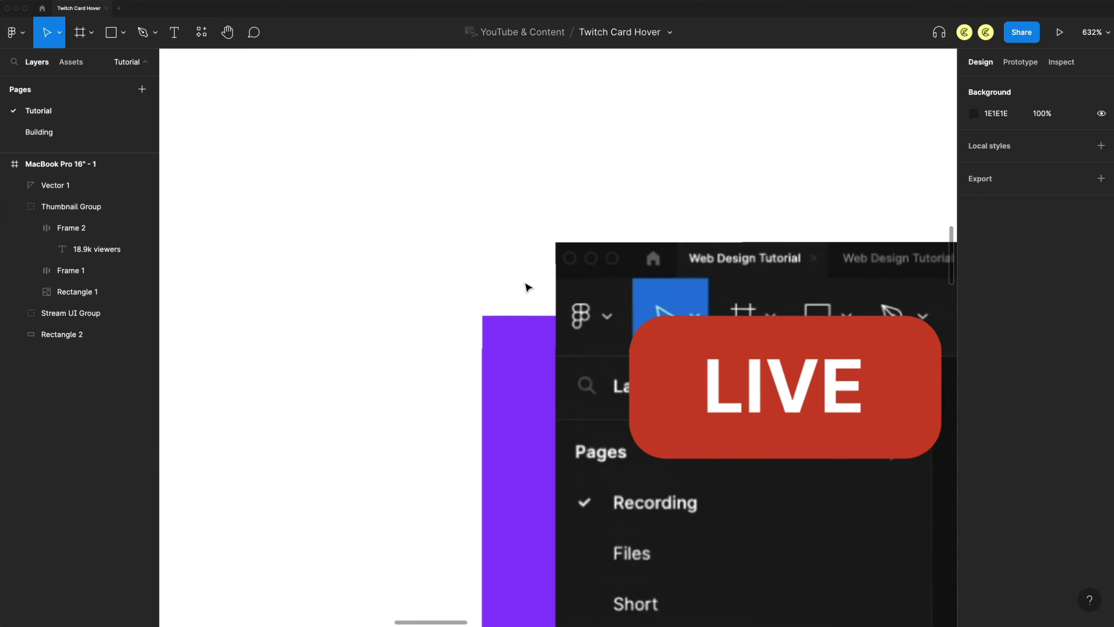
key("p")
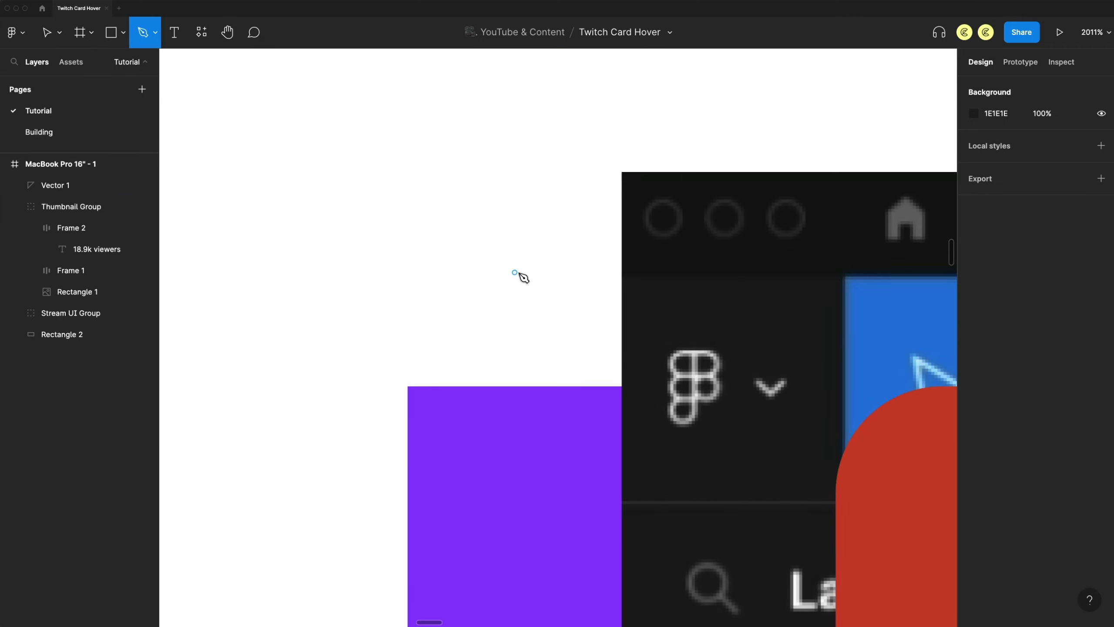
left_click(407, 386)
left_click(621, 171)
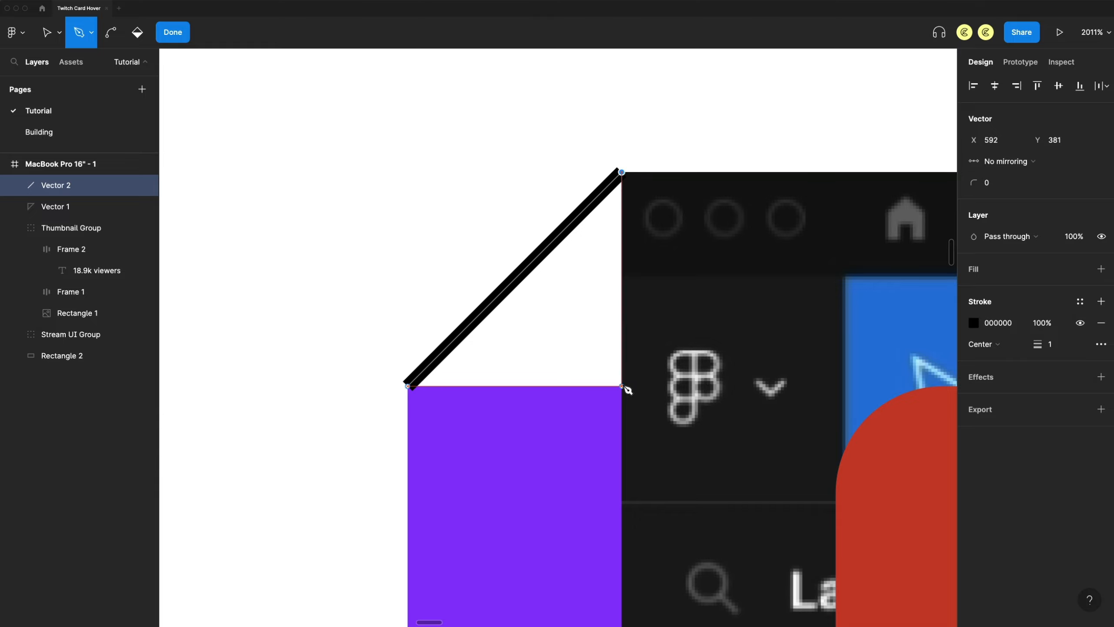
left_click(621, 386)
left_click(407, 386)
key("v")
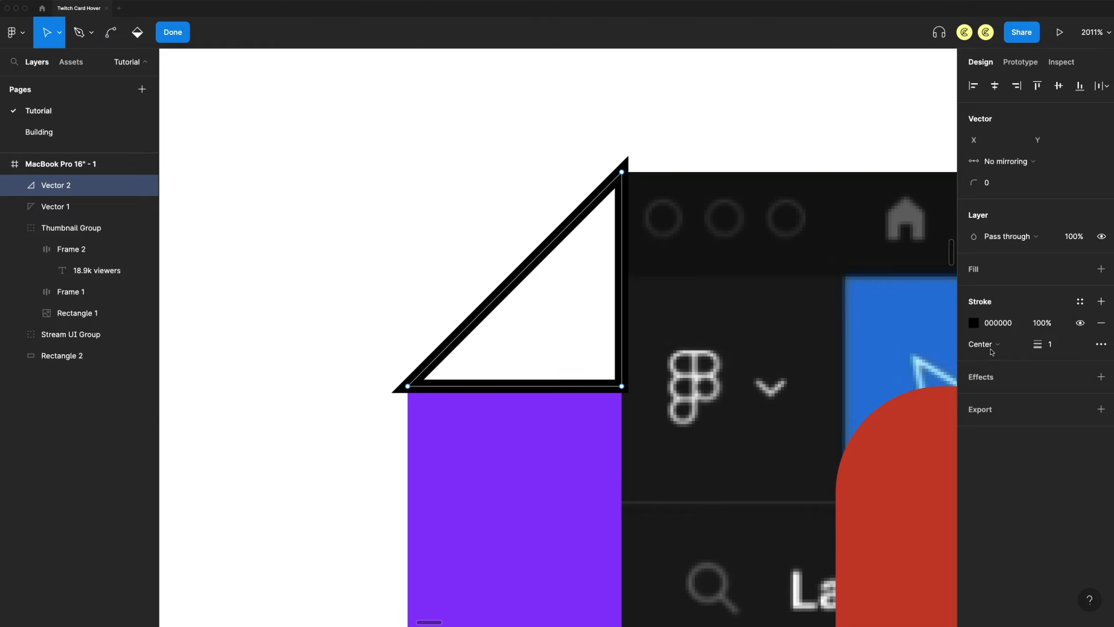
Remove the upper-left triangle's stroke and fill it with 8931FB.
left_click(1102, 323)
left_click(1102, 269)
left_click(974, 291)
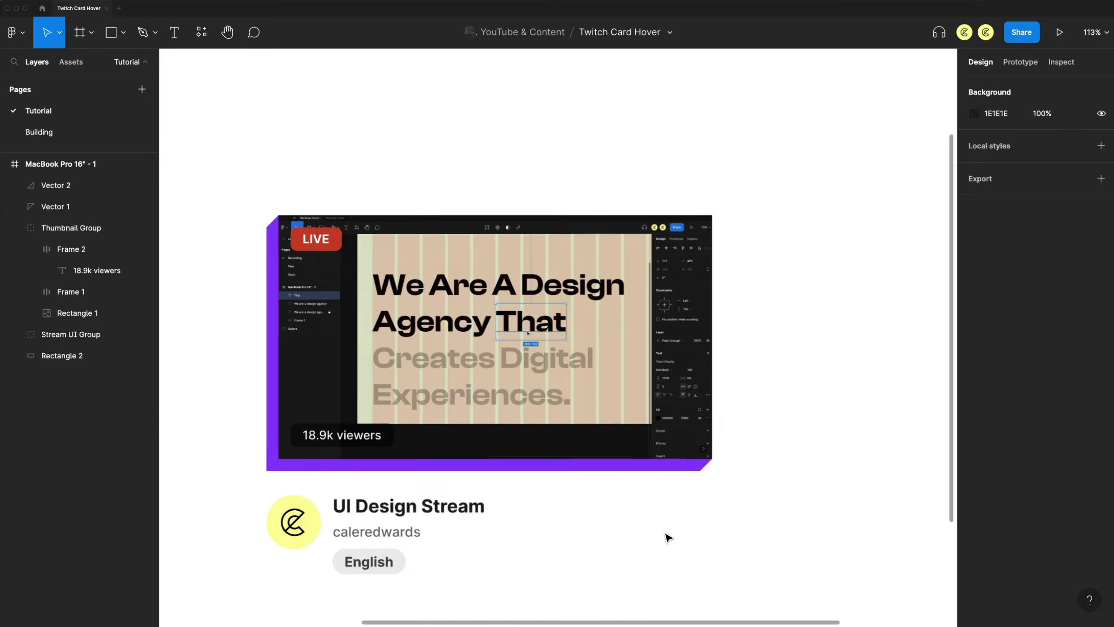
Combine both corner triangles and the purple rectangle with a Union and send the merged shape to the back.
scroll(808, 615, "down", 1)
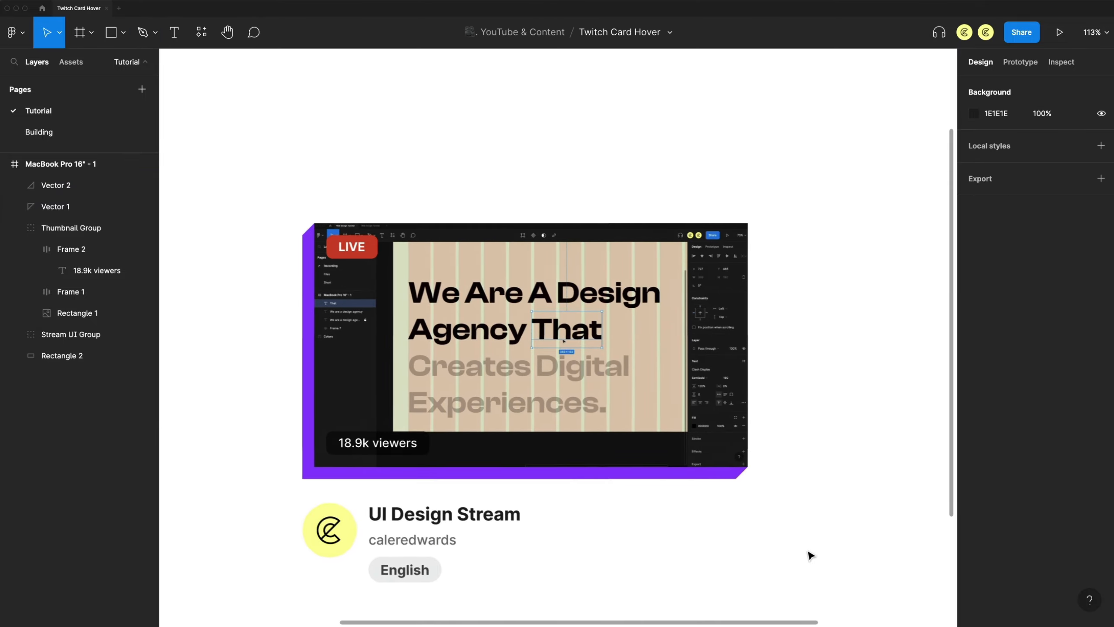
scroll(628, 529, "up", 1)
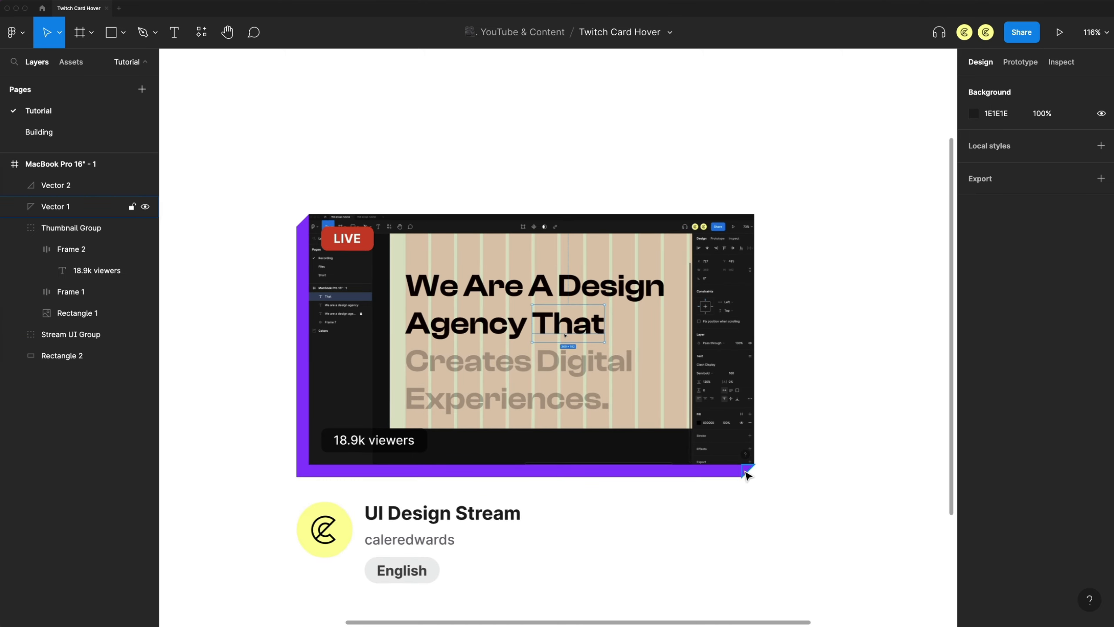
left_click(747, 474)
left_click(303, 222, "shift")
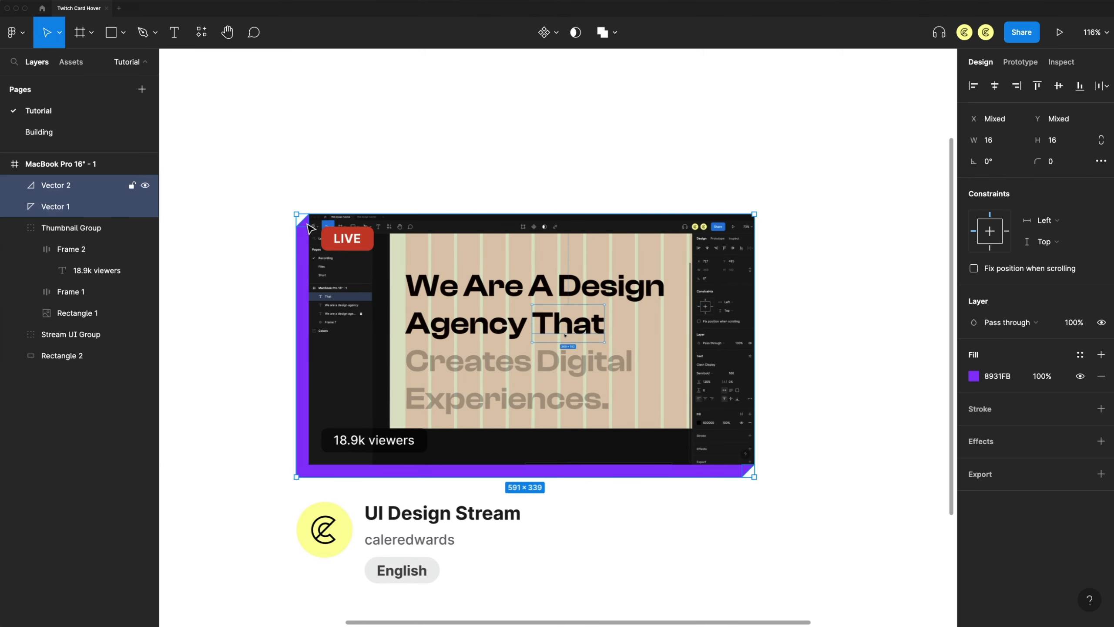
left_click(302, 294, "shift")
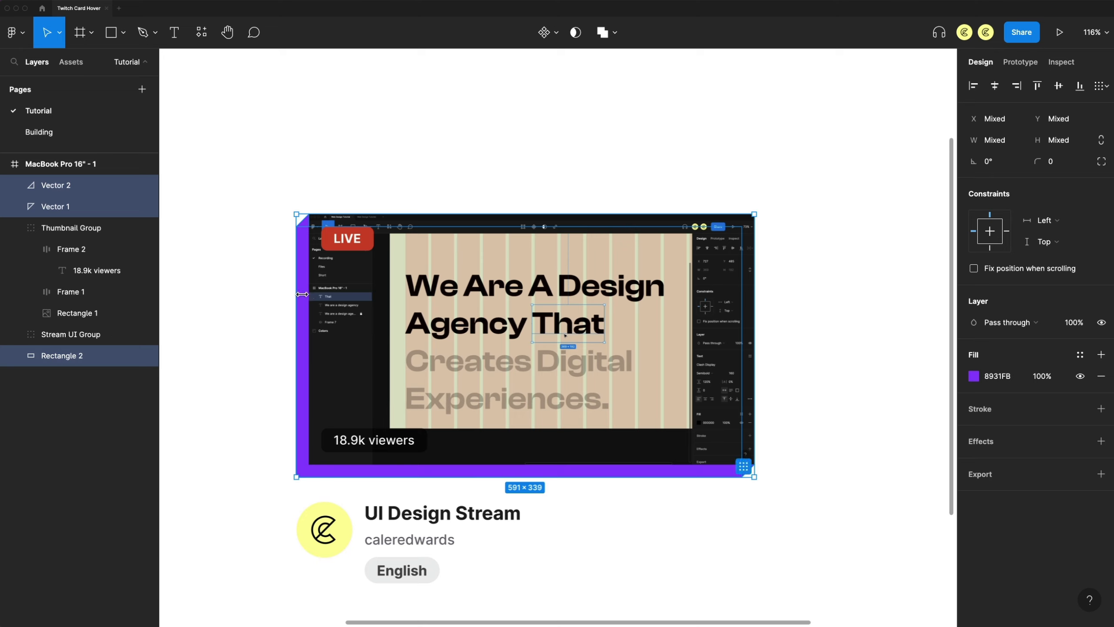
left_click(602, 33)
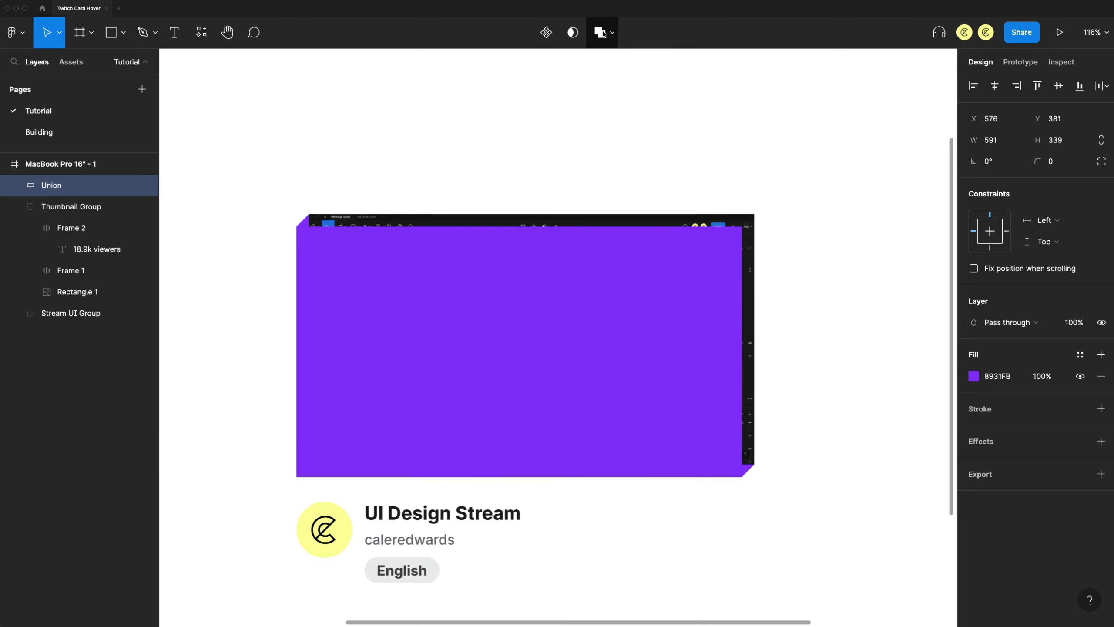
key("bracketleft")
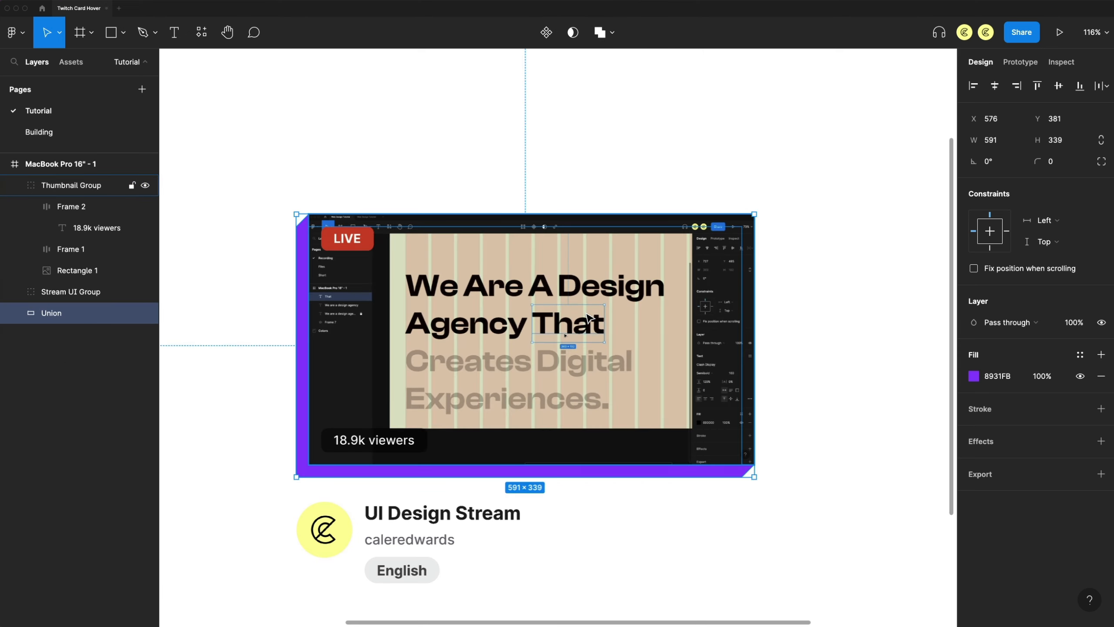
left_click(854, 366)
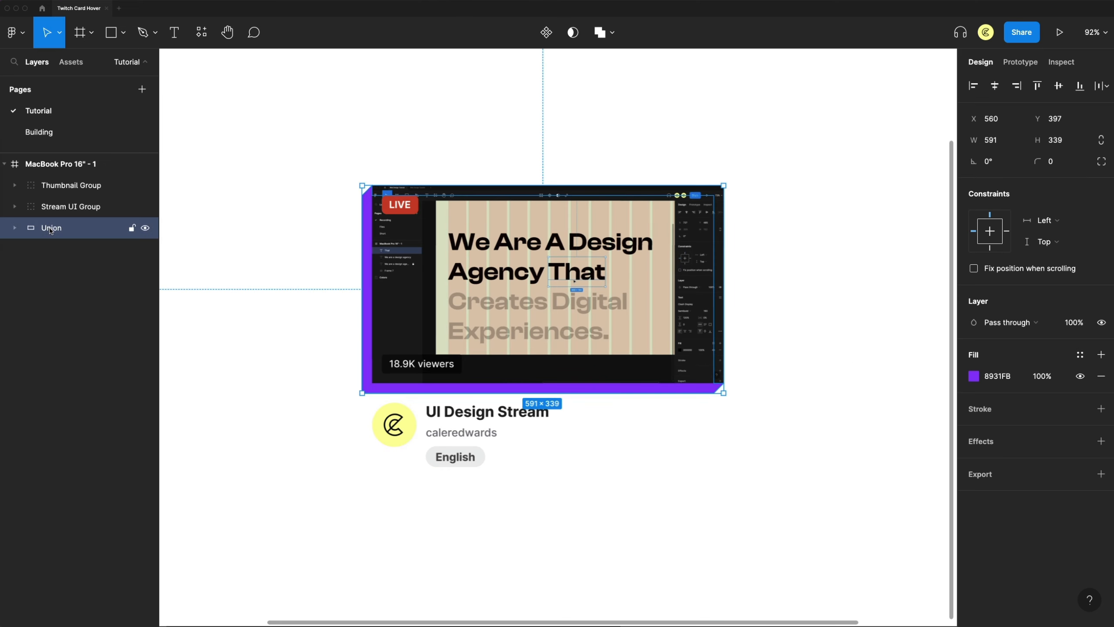
Rename the Union layer to "Purple Background".
double_click(50, 227)
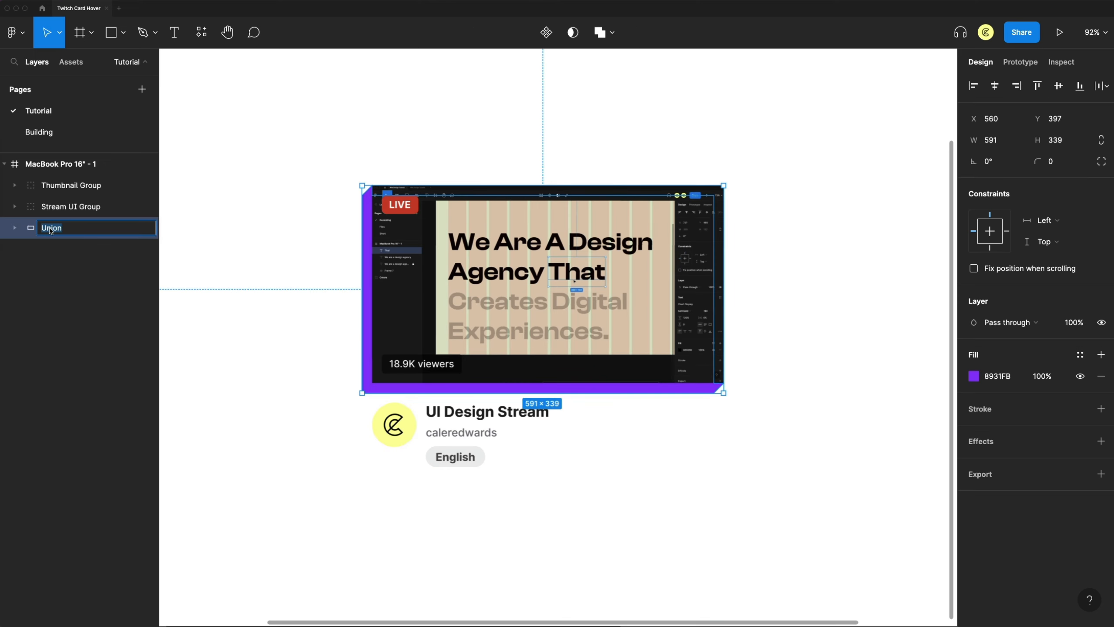
type("Purple Background")
key("Return")
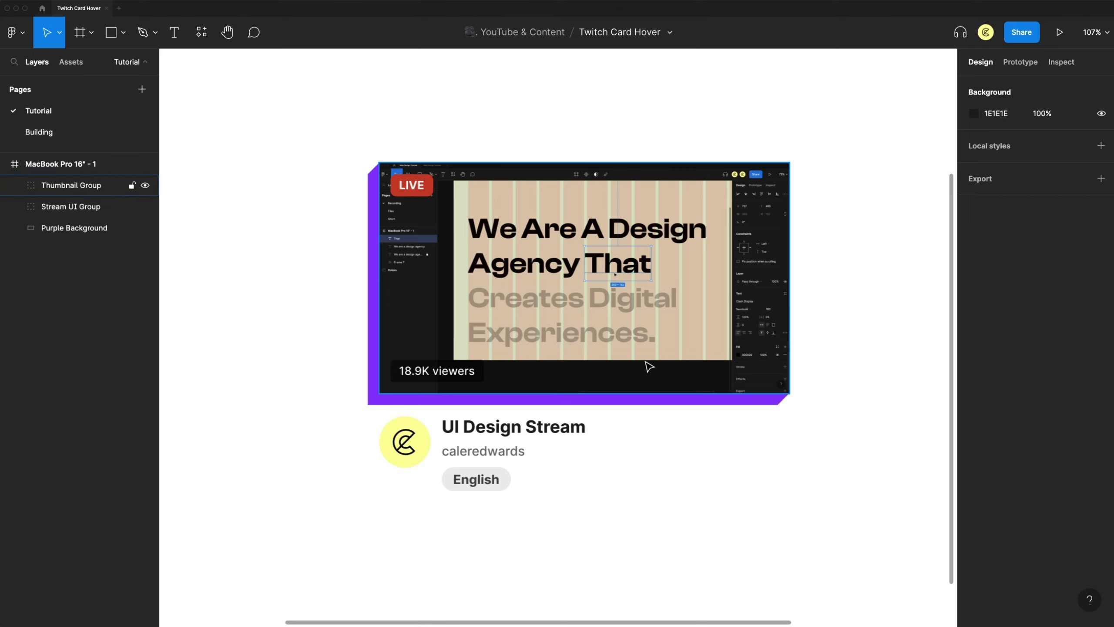
Draw a new frame in the empty area above and beside the thumbnail and size it to 575 × 323.
left_click(646, 247)
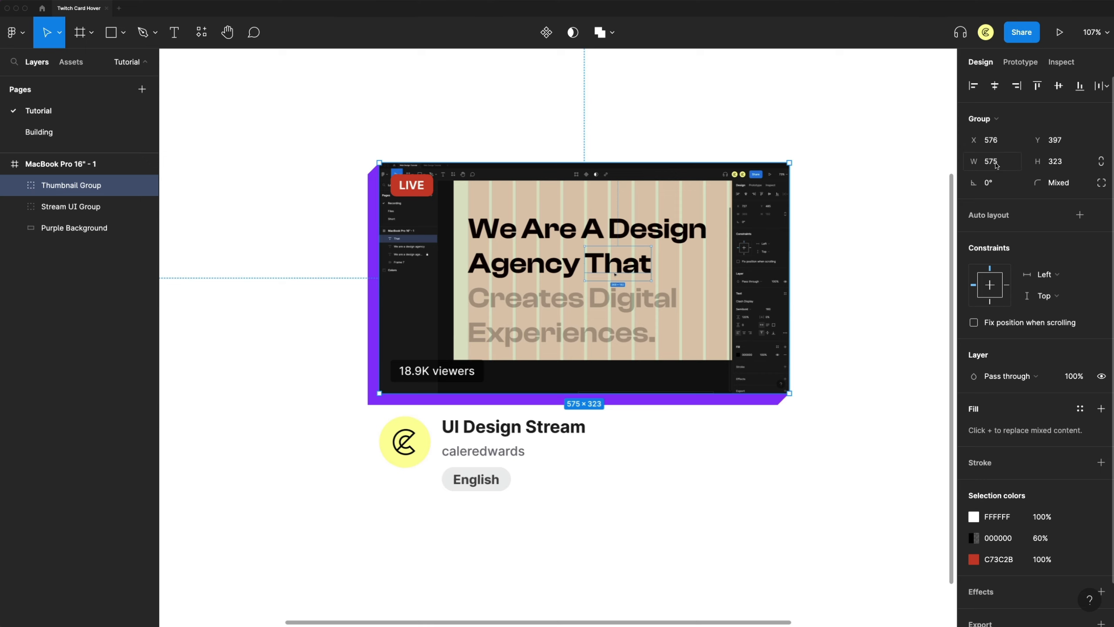
key("f")
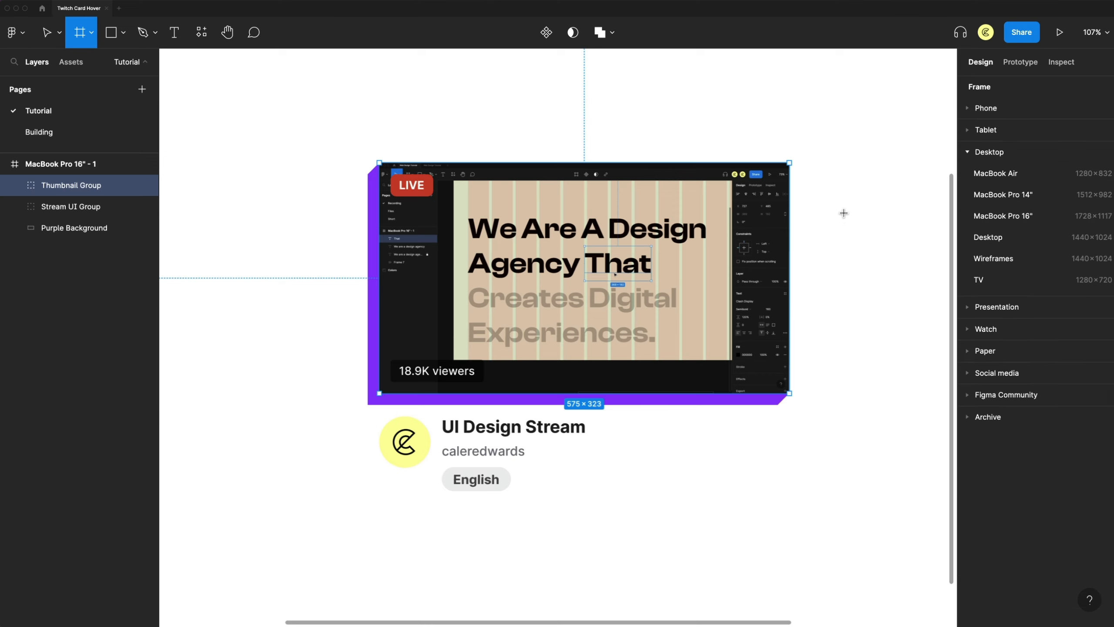
scroll(602, 162, "right", 7)
left_click_drag(577, 133, 865, 298)
left_click(1008, 166)
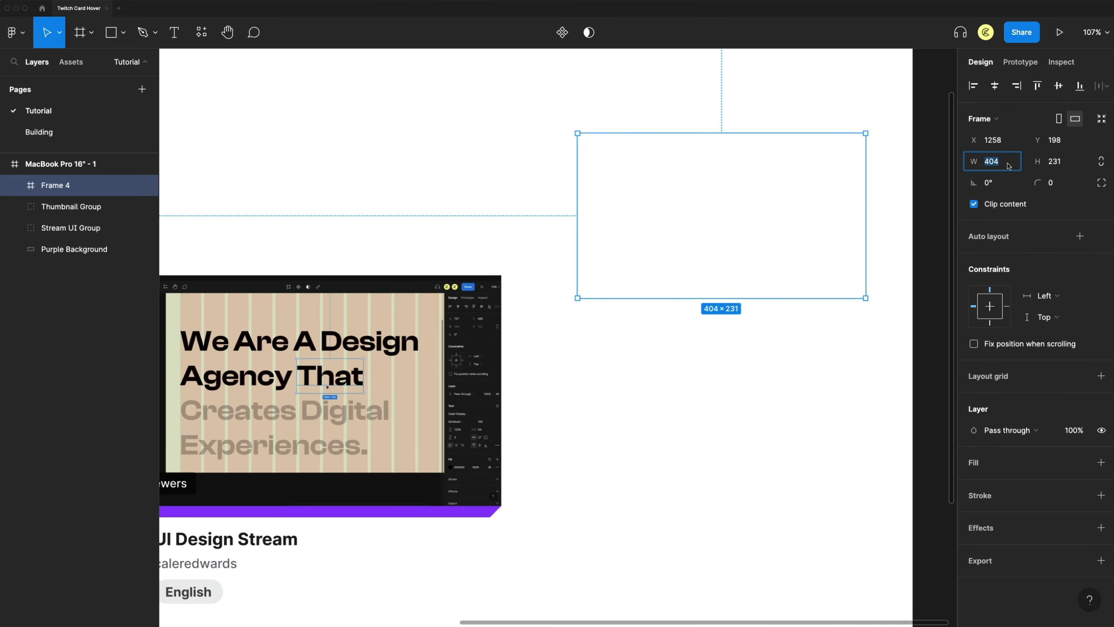
type("575")
key("Tab")
type("323")
key("Return")
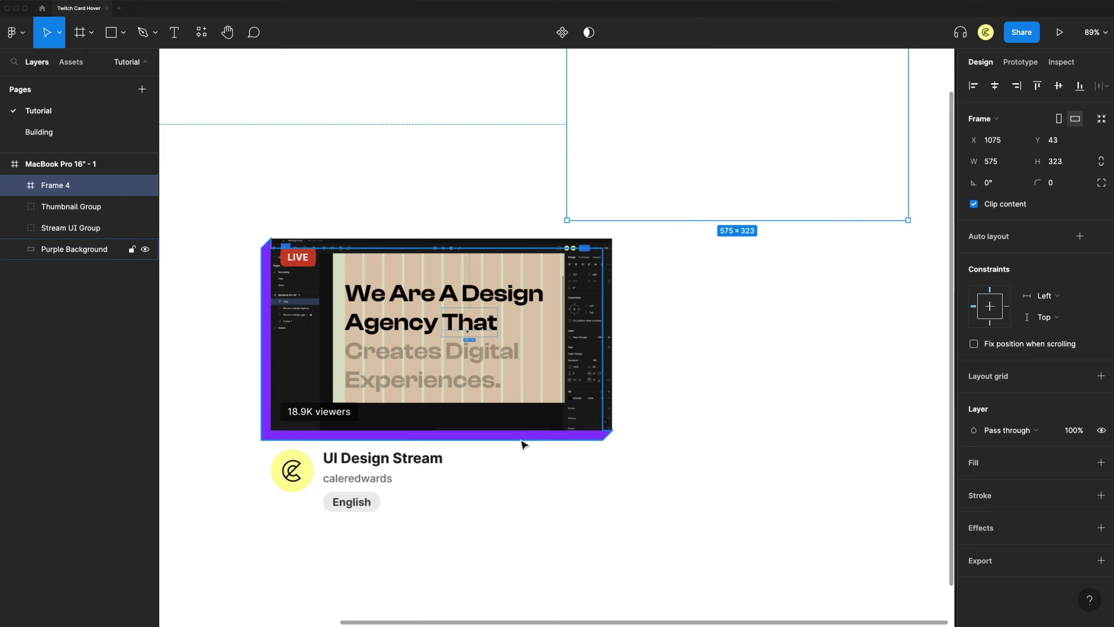
Add 16 px to both the width and height of the new frame, making it 591 × 339.
scroll(719, 186, "up", 3)
scroll(719, 187, "right", 3)
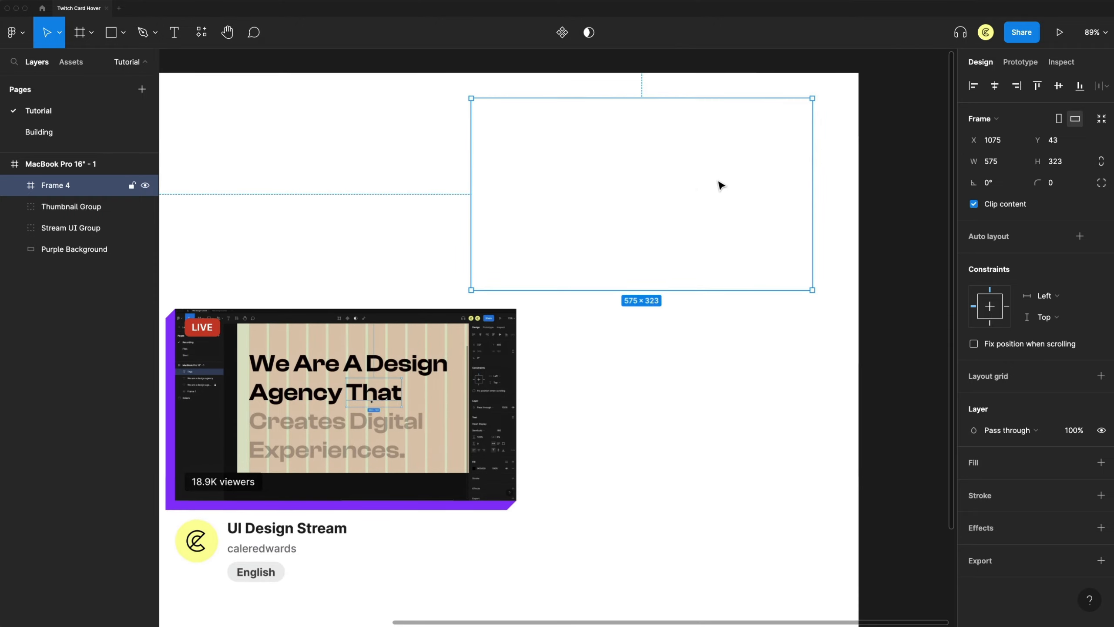
left_click(1007, 163)
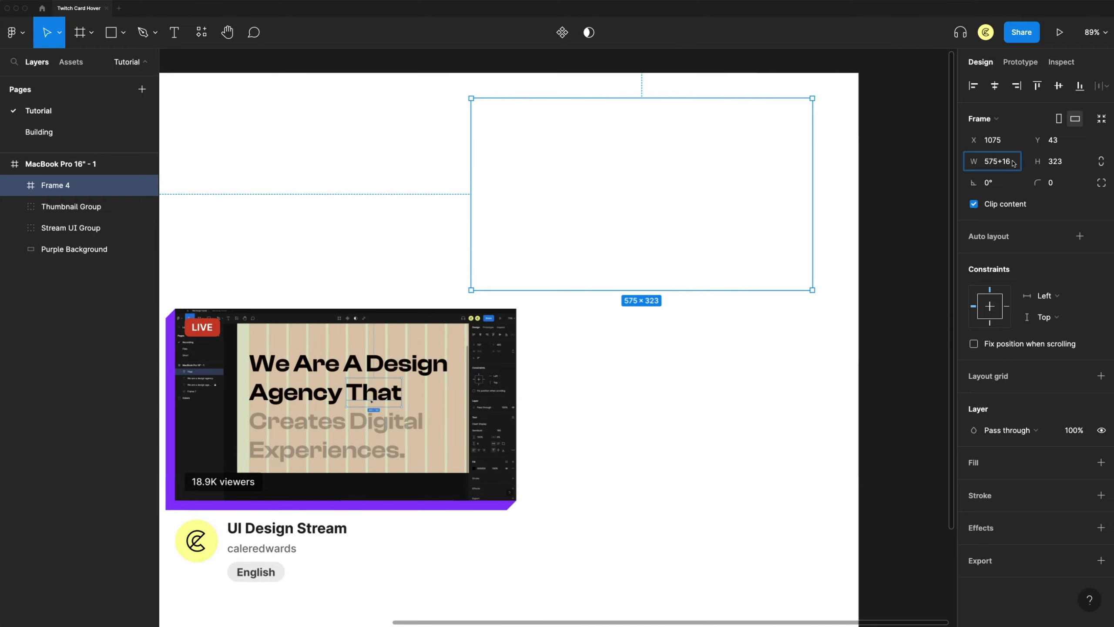
left_click(1067, 163)
left_click(1072, 162)
type("+16")
key("Return")
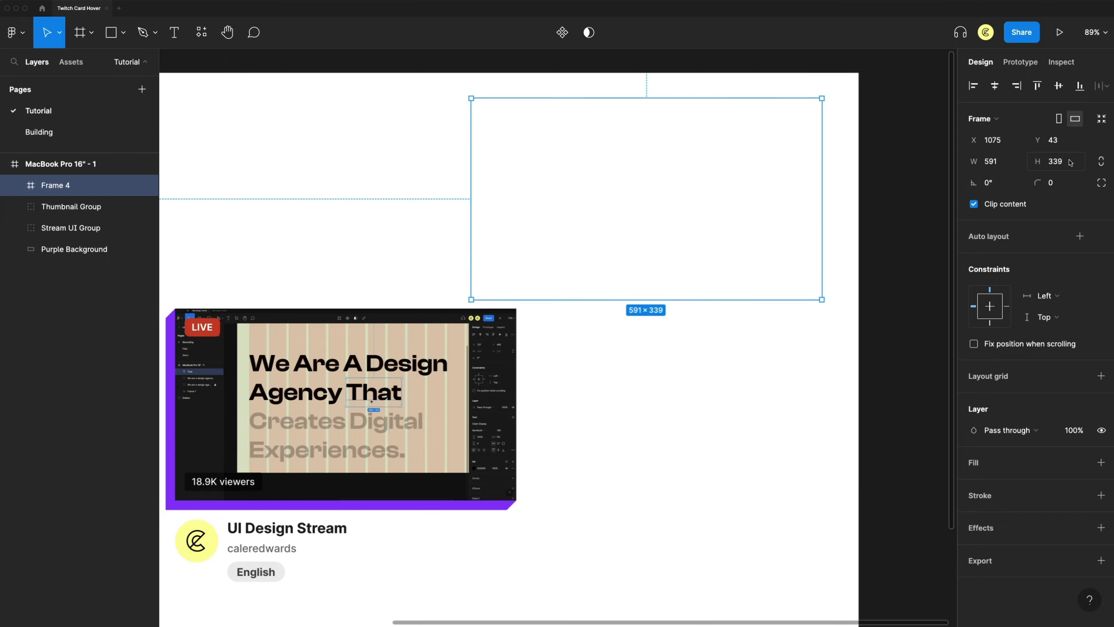
Move the new frame over the thumbnail to X 576, Y 381, aligning their lower-left corners.
scroll(702, 193, "up", 1)
left_click_drag(702, 198, 555, 276)
scroll(641, 248, "left", 3)
scroll(640, 248, "down", 3)
scroll(412, 337, "up", 5)
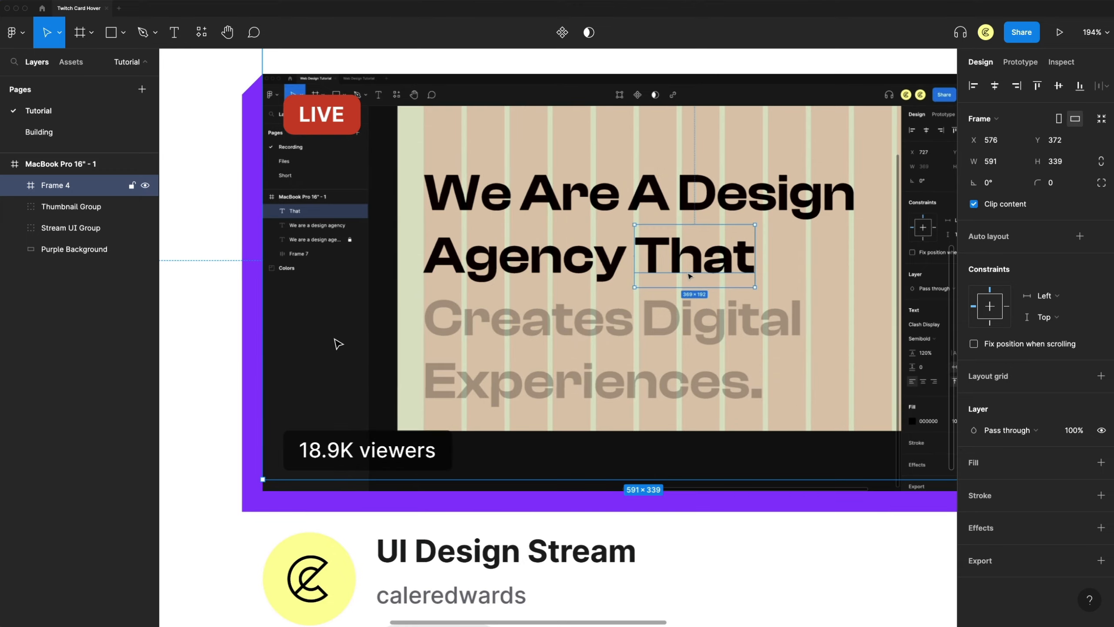
left_click_drag(335, 338, 335, 348)
scroll(272, 467, "up", 7)
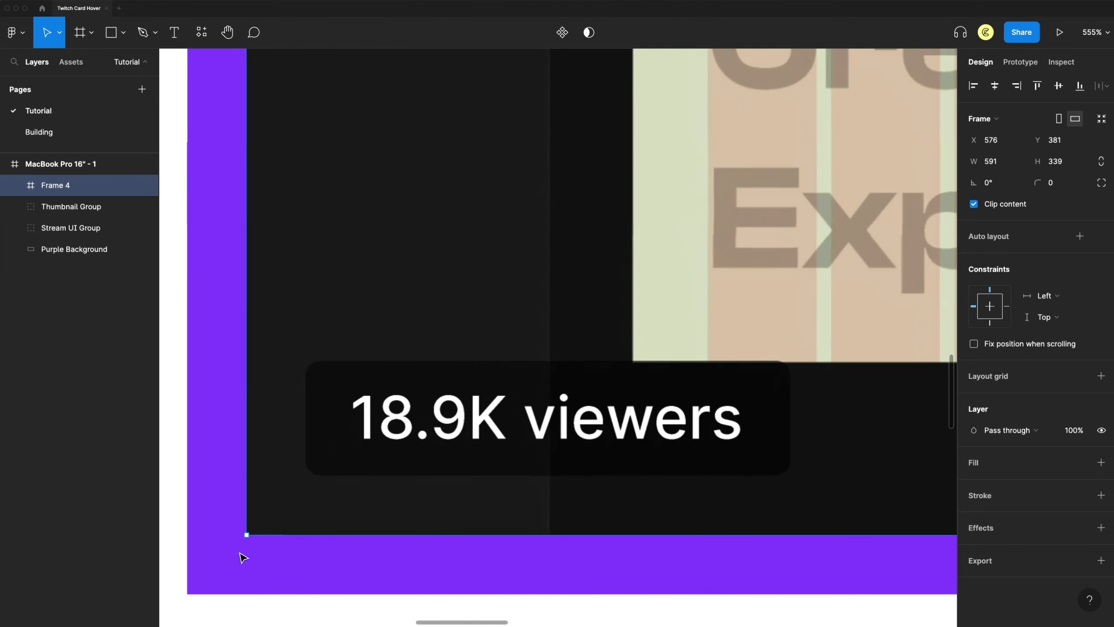
Nest the Thumbnail Group and Purple Background layers inside Frame 4, keeping the Stream UI Group outside it.
scroll(245, 554, "down", 6)
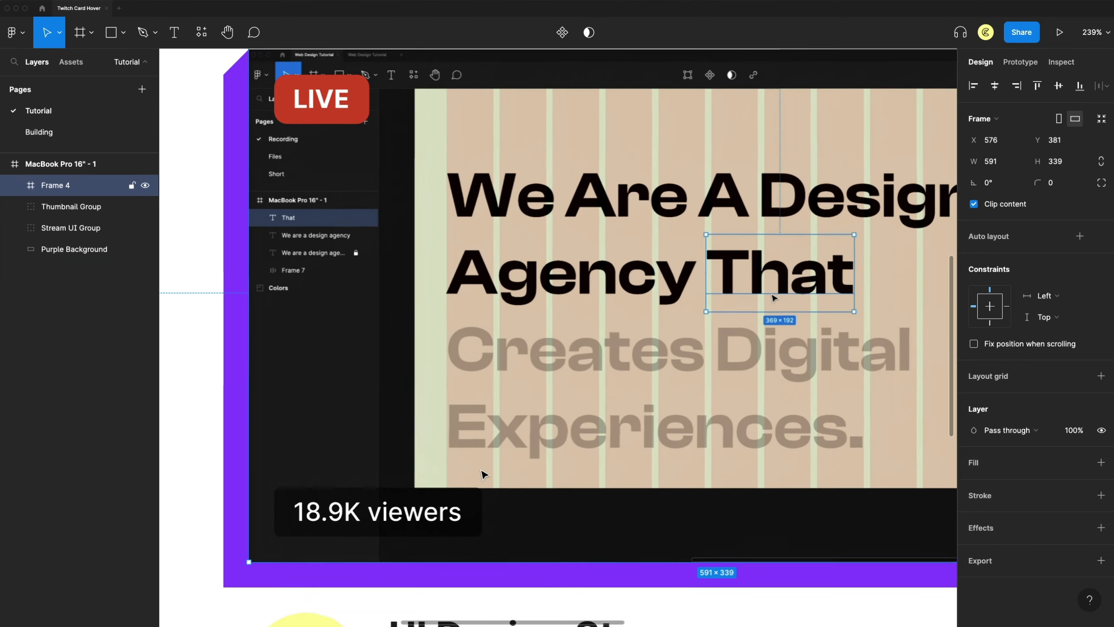
scroll(483, 474, "down", 3)
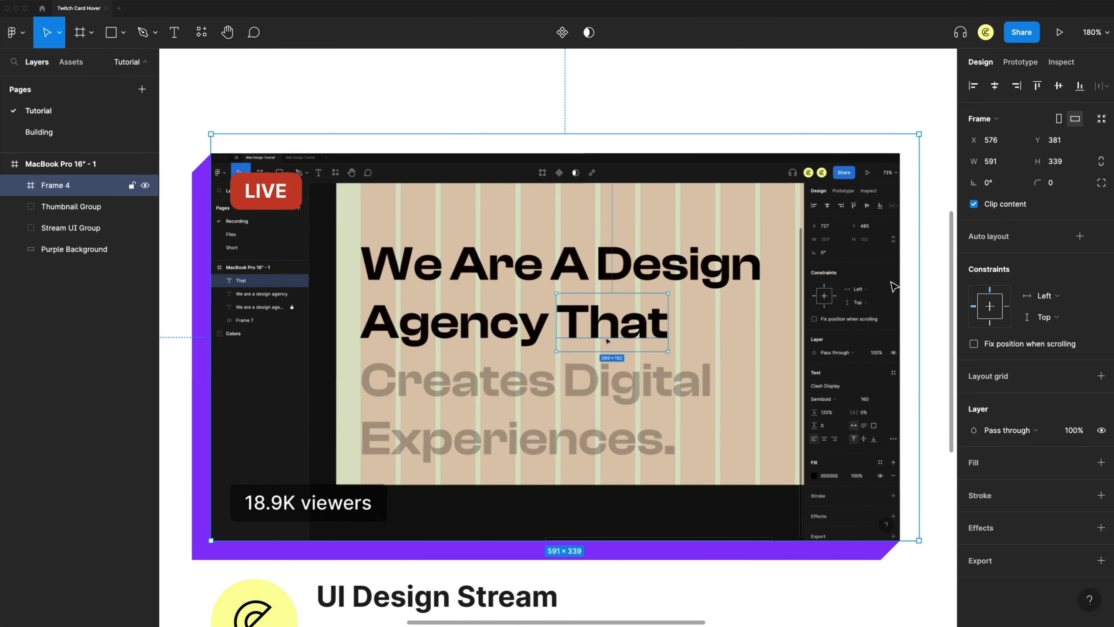
left_click(63, 206)
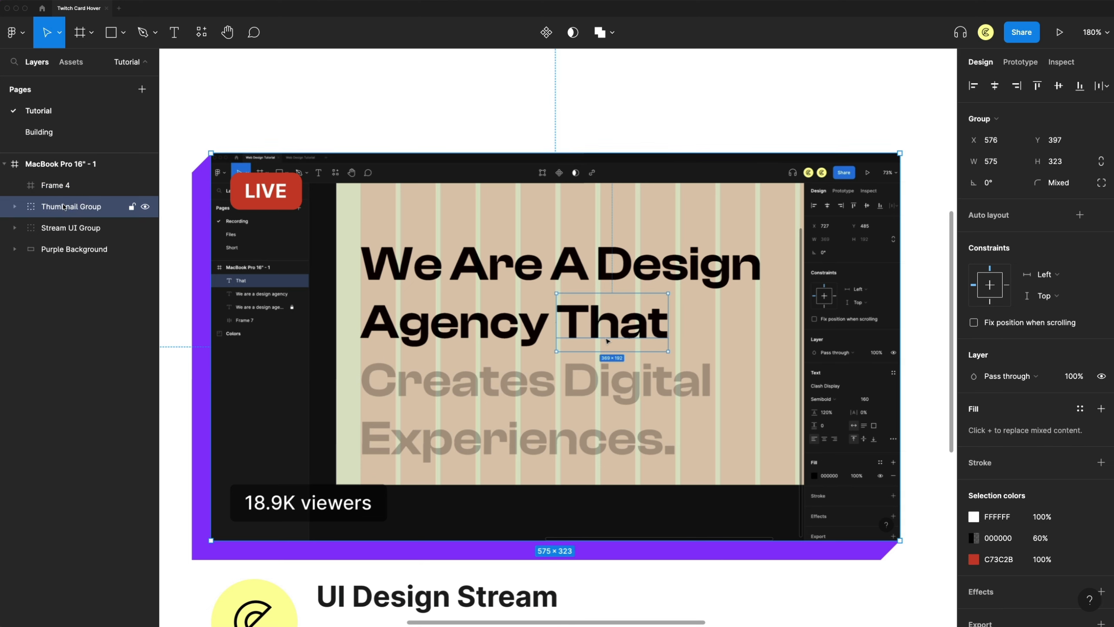
left_click(64, 249, "shift")
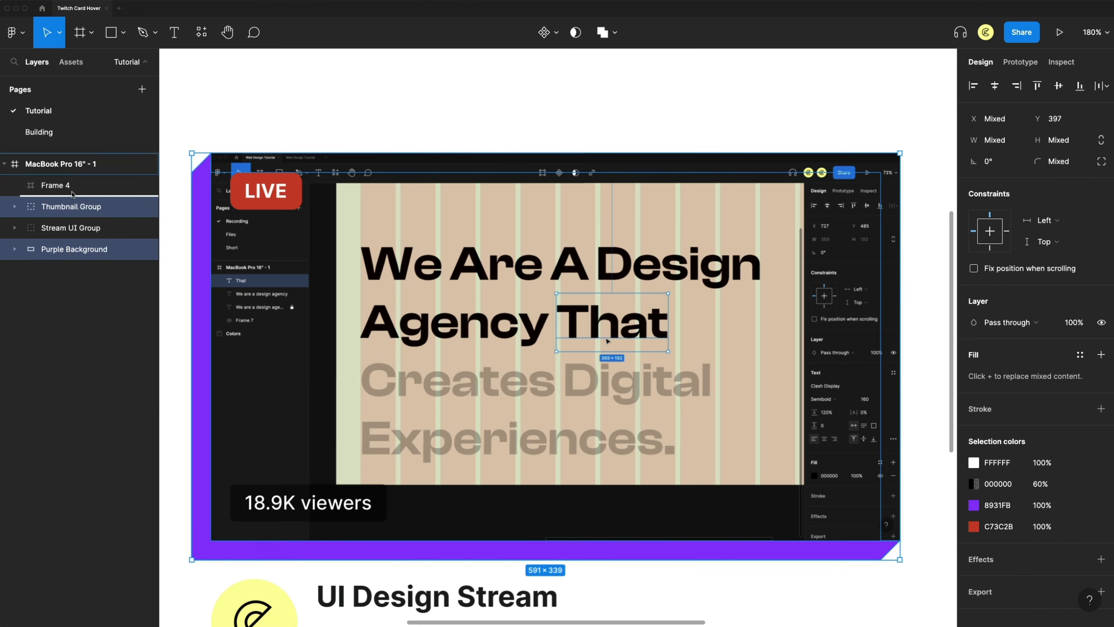
left_click_drag(70, 188, 51, 188)
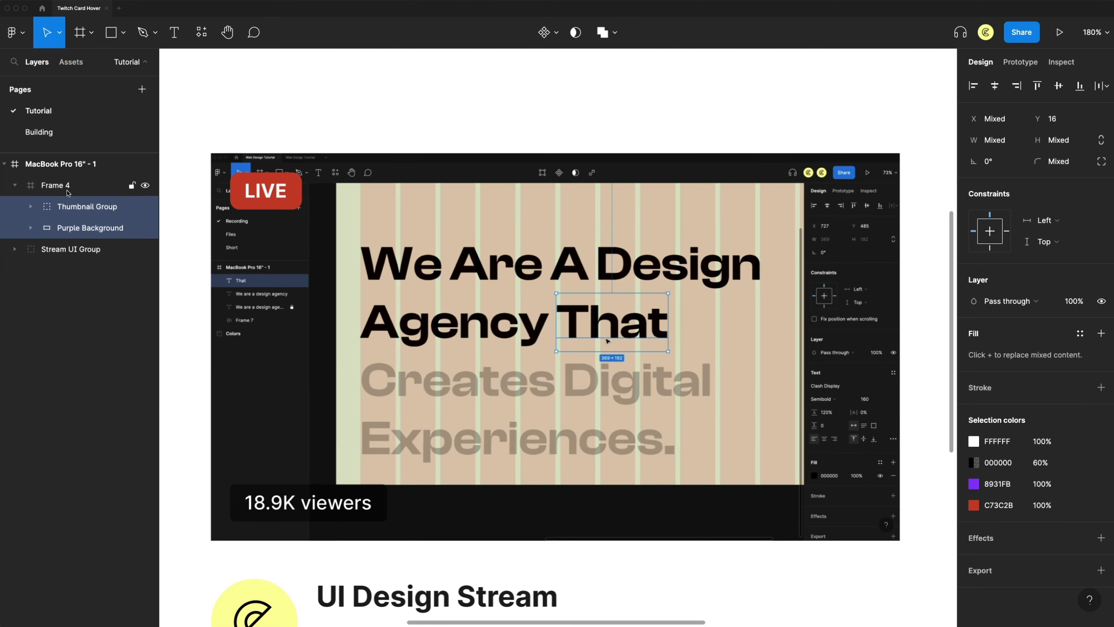
Rename Frame 4 to "Clipping Frame".
left_click(63, 188)
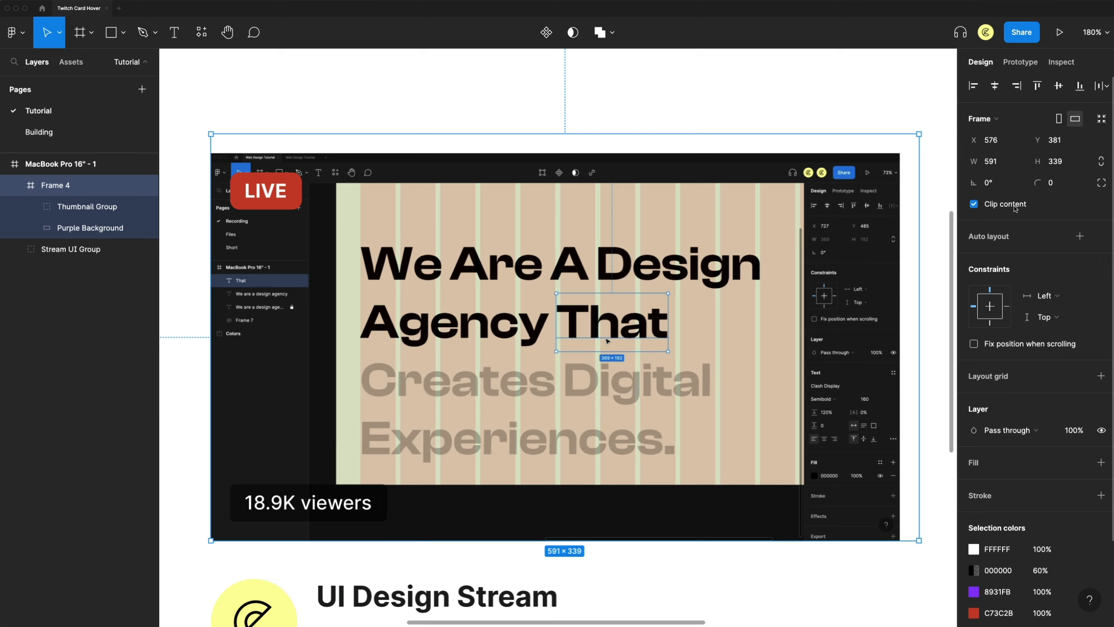
double_click(55, 186)
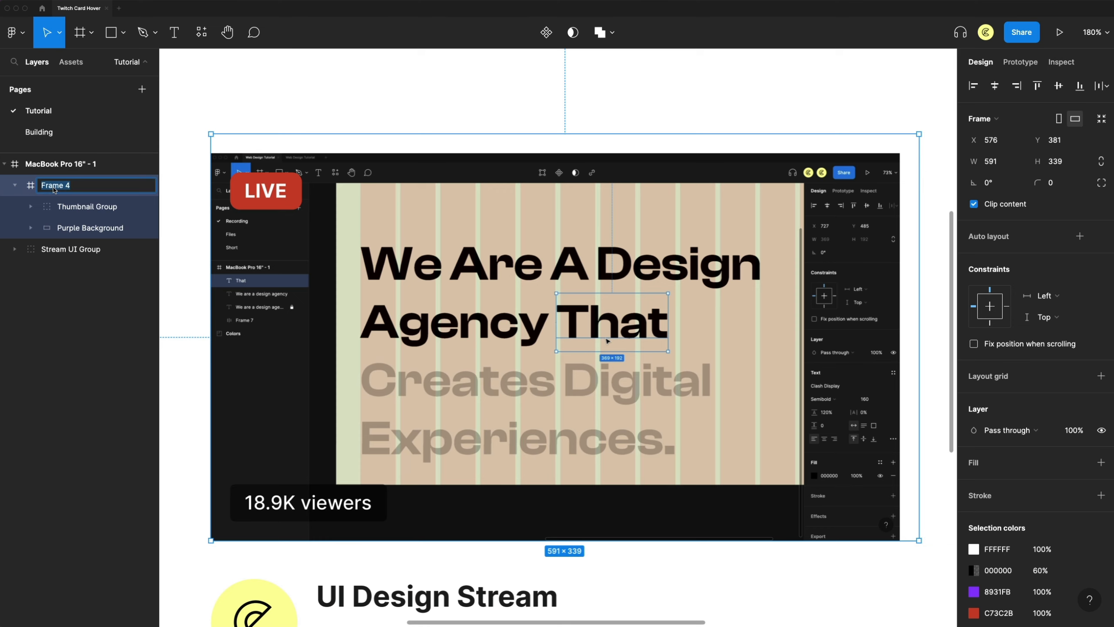
type("Clipping Frame")
key("Return")
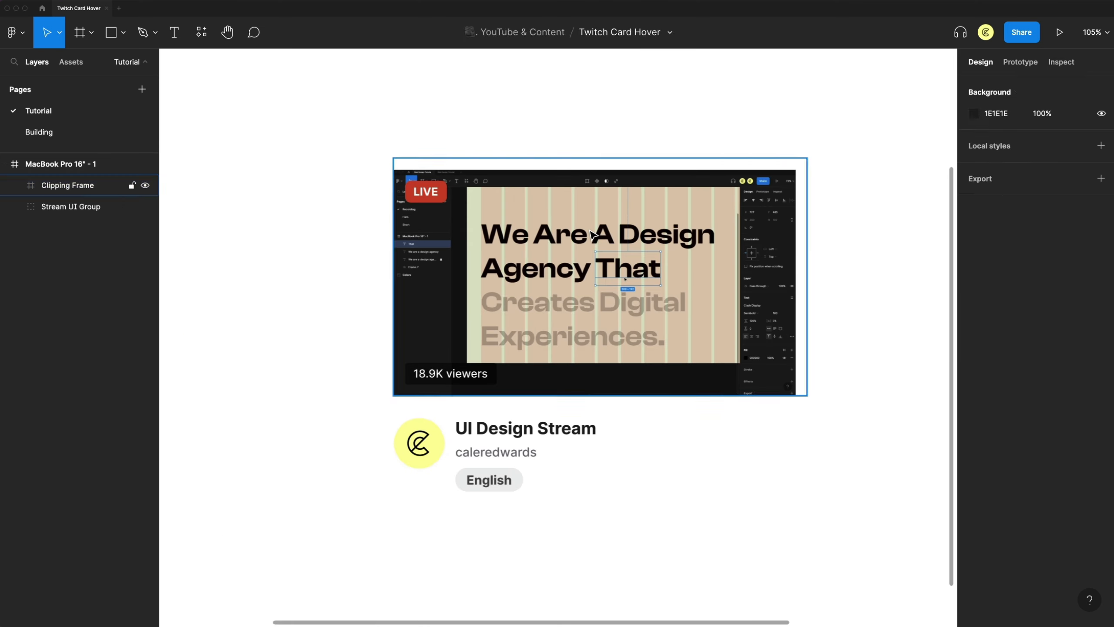
Turn the Clipping Frame into a component and move it out of the MacBook Pro 16" - 1 frame onto empty canvas.
left_click(575, 229)
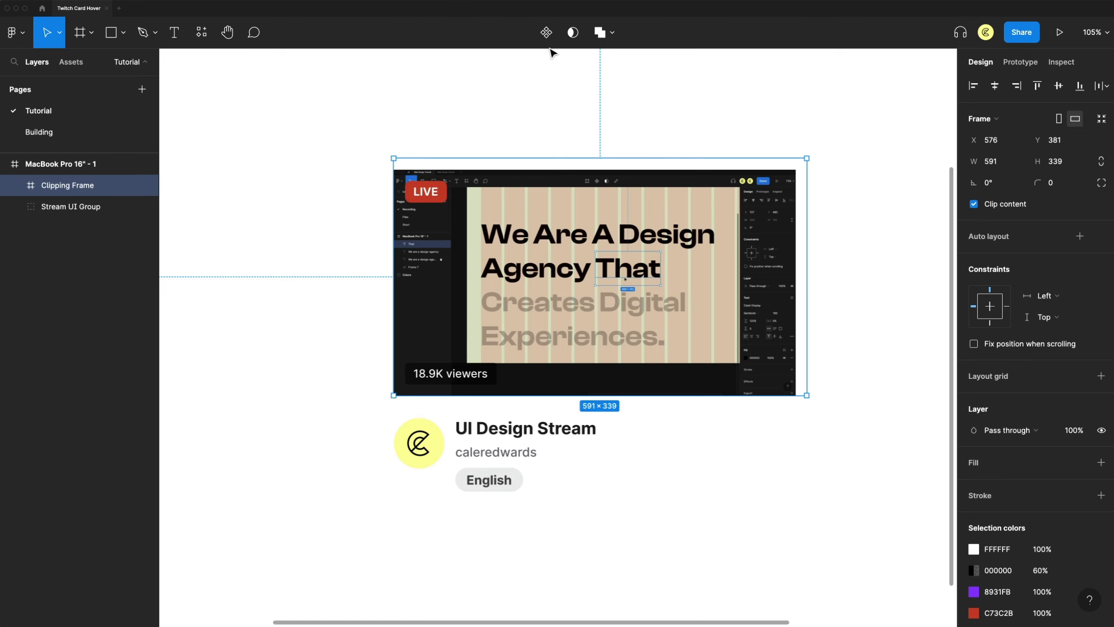
left_click(547, 32)
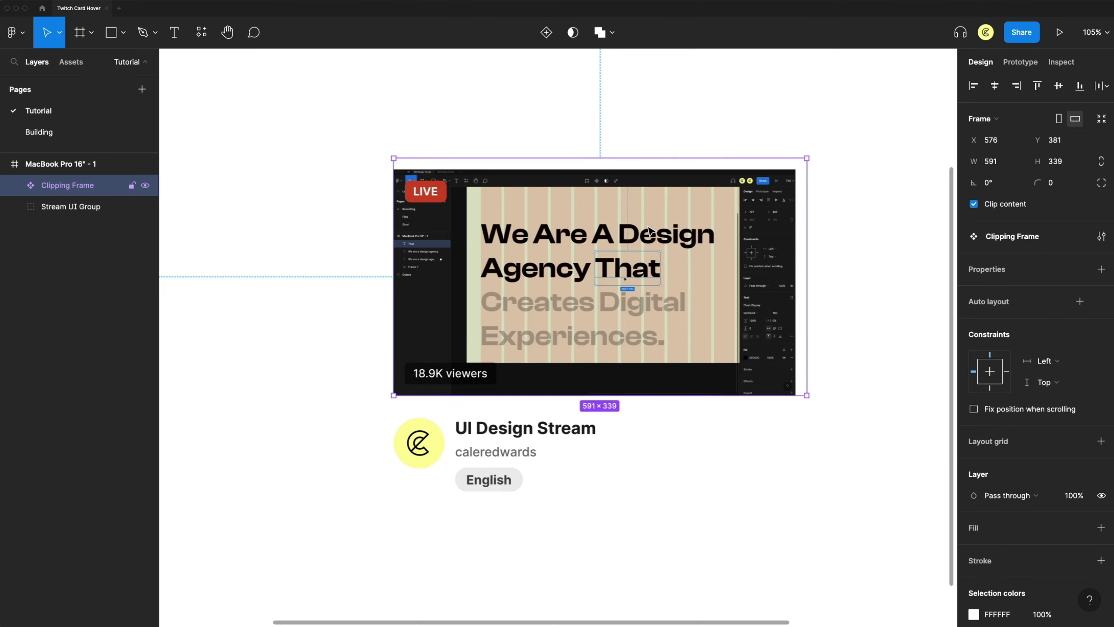
scroll(678, 280, "down", 5)
scroll(663, 298, "up", 2)
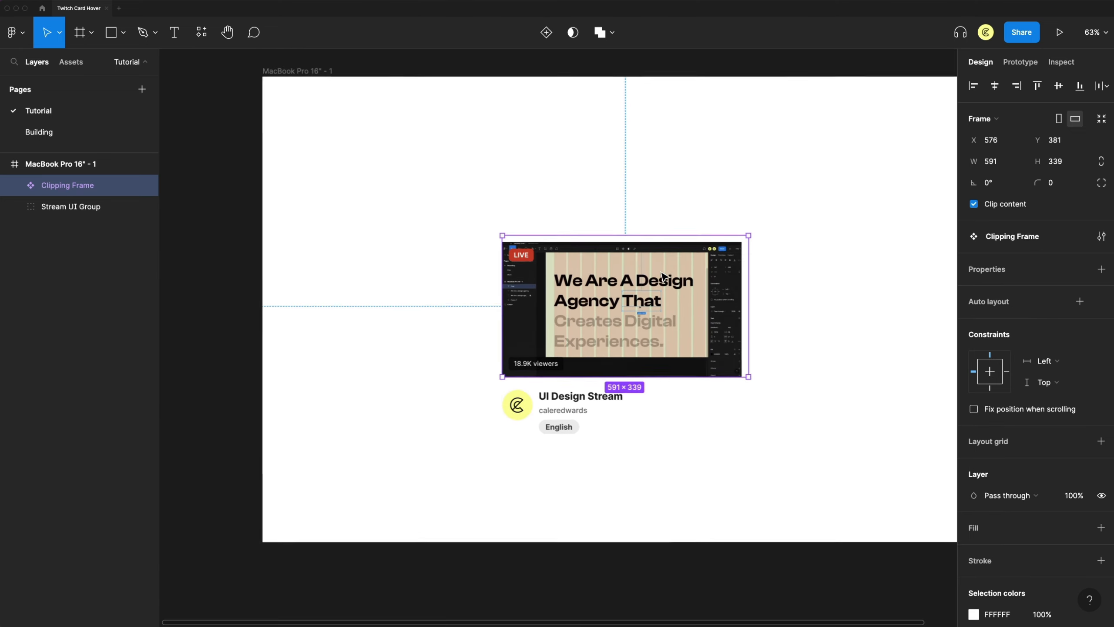
left_click_drag(662, 299, 408, 129)
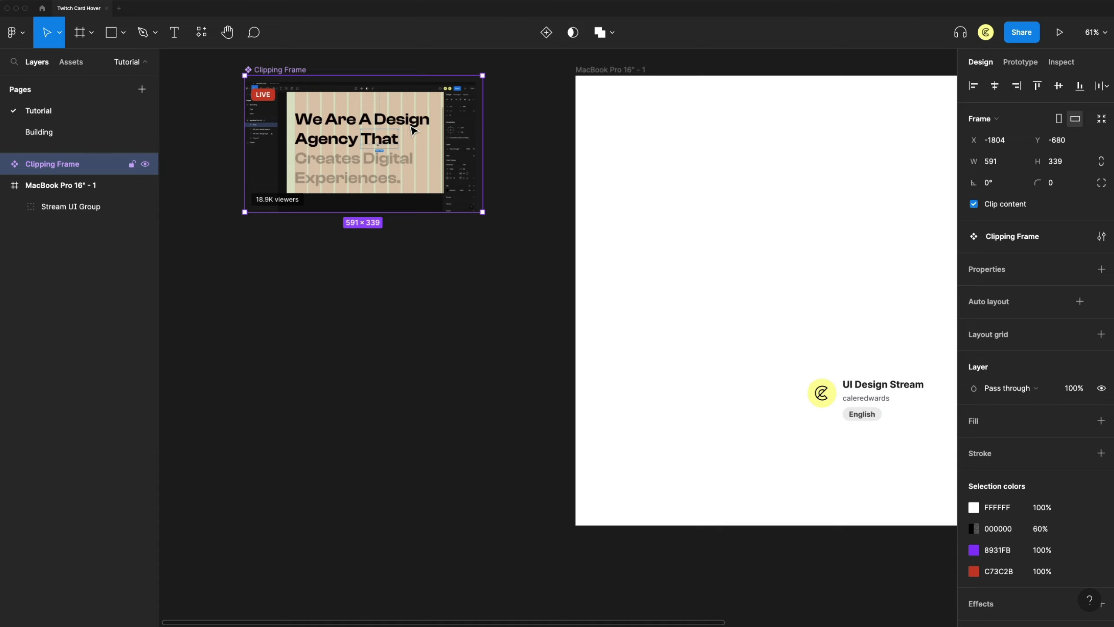
Add a second variant to the Clipping Frame component and set its Property 1 value to "End State".
scroll(412, 129, "up", 3)
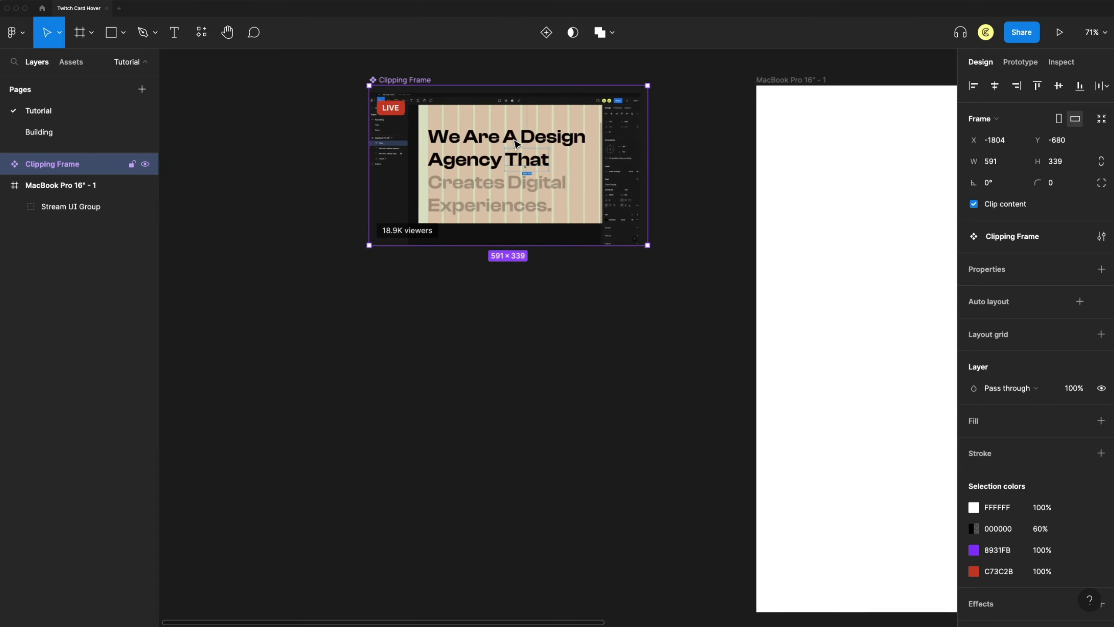
scroll(517, 143, "up", 3)
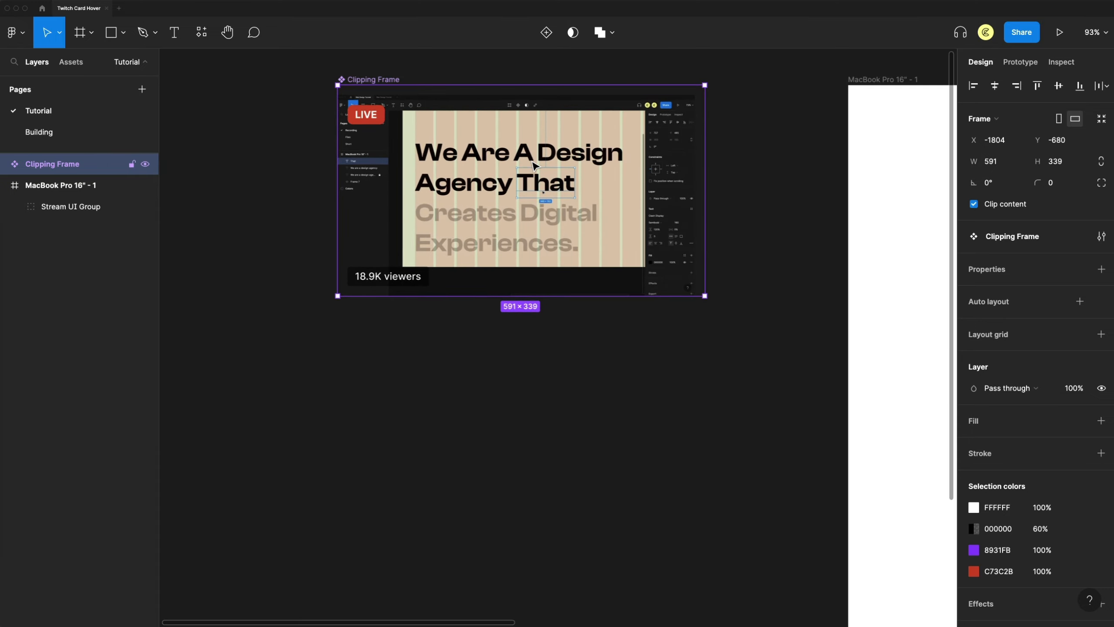
left_click(546, 33)
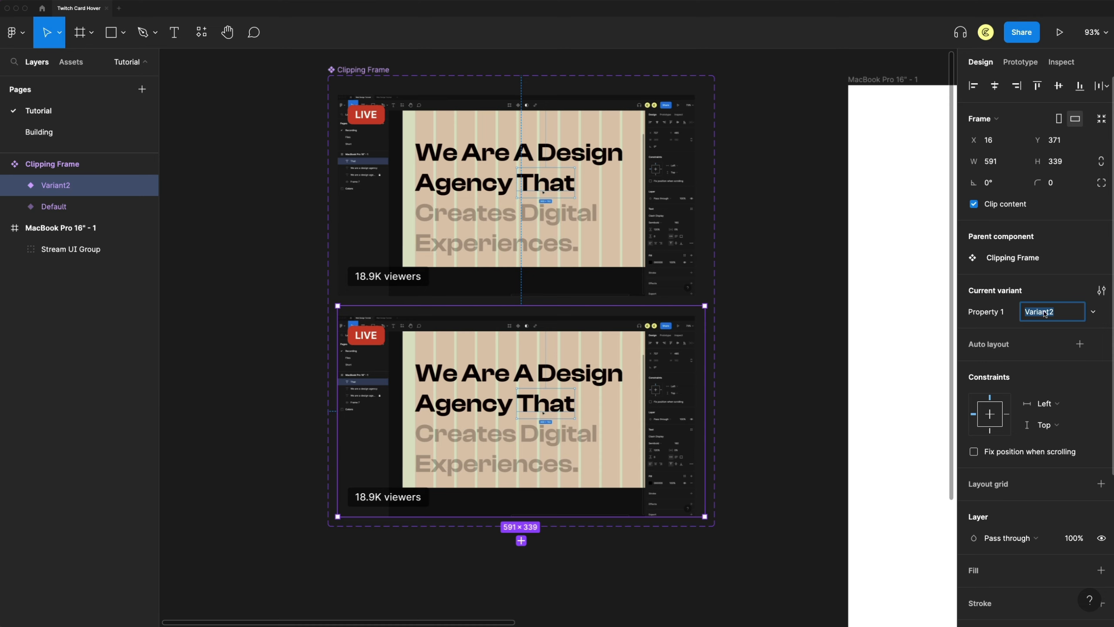
type("End State")
key("Return")
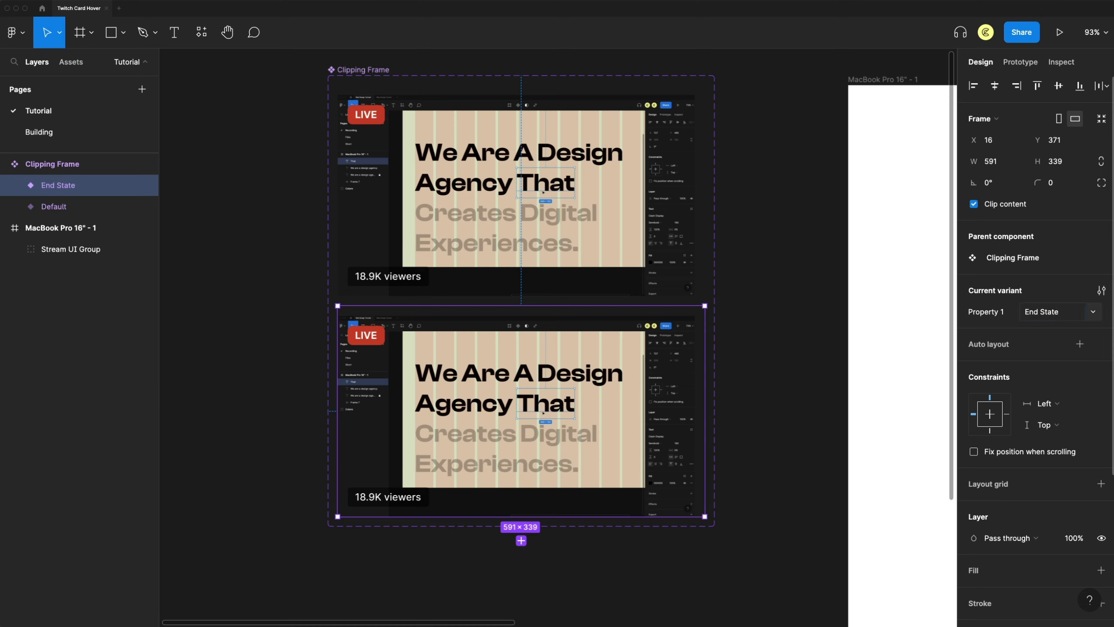
Rename the default variant's Property 1 value to "Start State".
left_click(549, 221)
left_click(1060, 312)
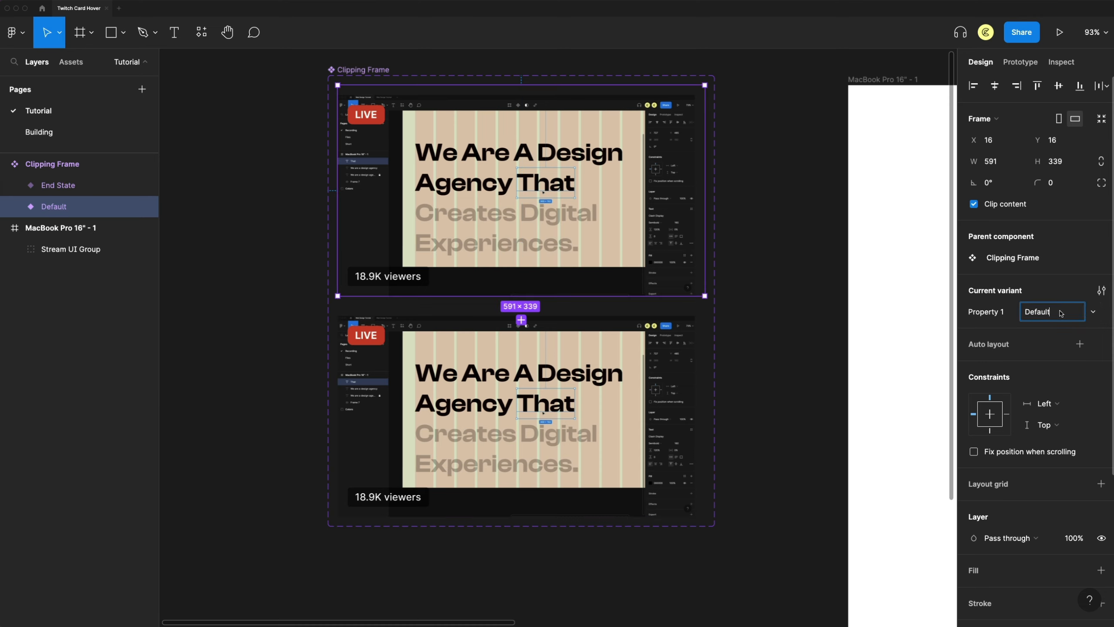
type("Start State")
key("Return")
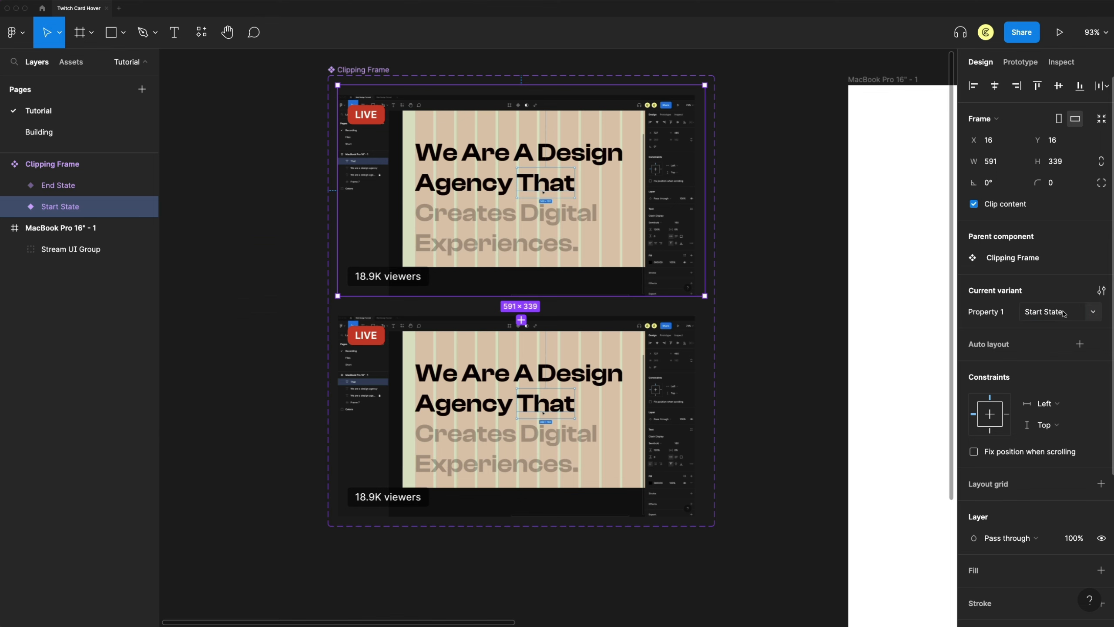
In the End State variant, shift the Thumbnail Group and Purple Background together 16 px up and 16 px to the right.
left_click(50, 186)
key("shift+2")
left_click(15, 187)
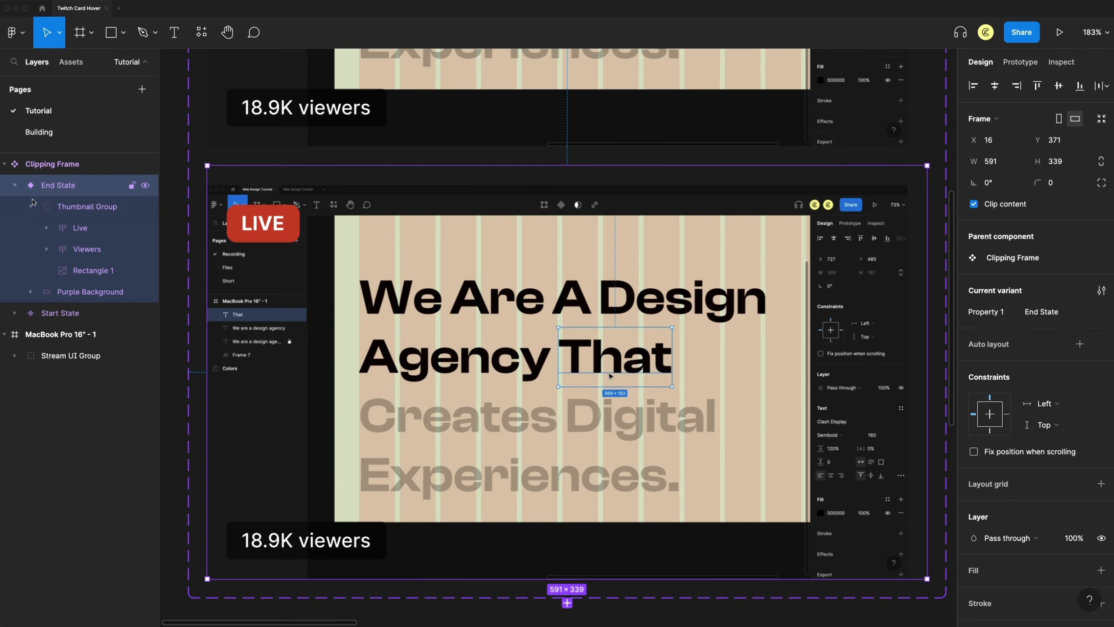
left_click(30, 206)
left_click(97, 213)
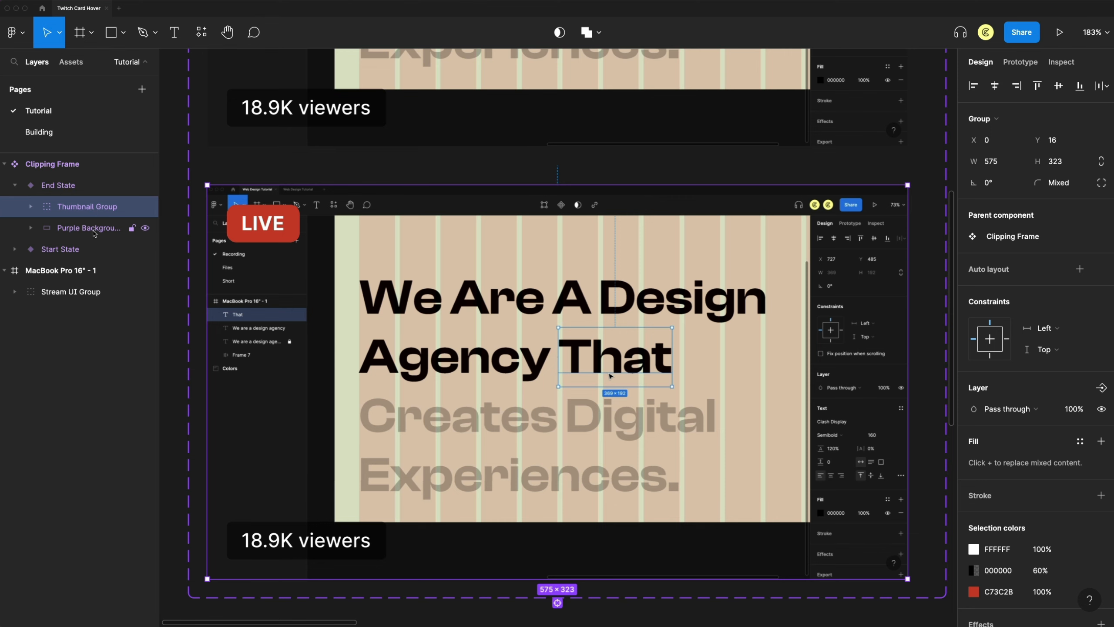
left_click(89, 219, "shift")
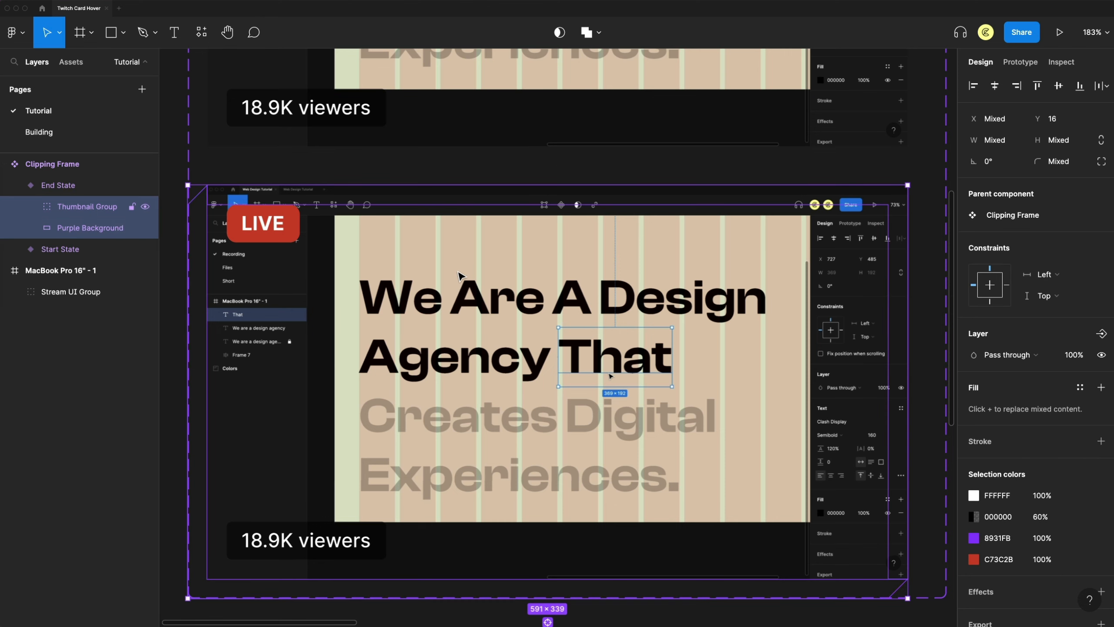
key("shift+Up")
key("shift+Up")
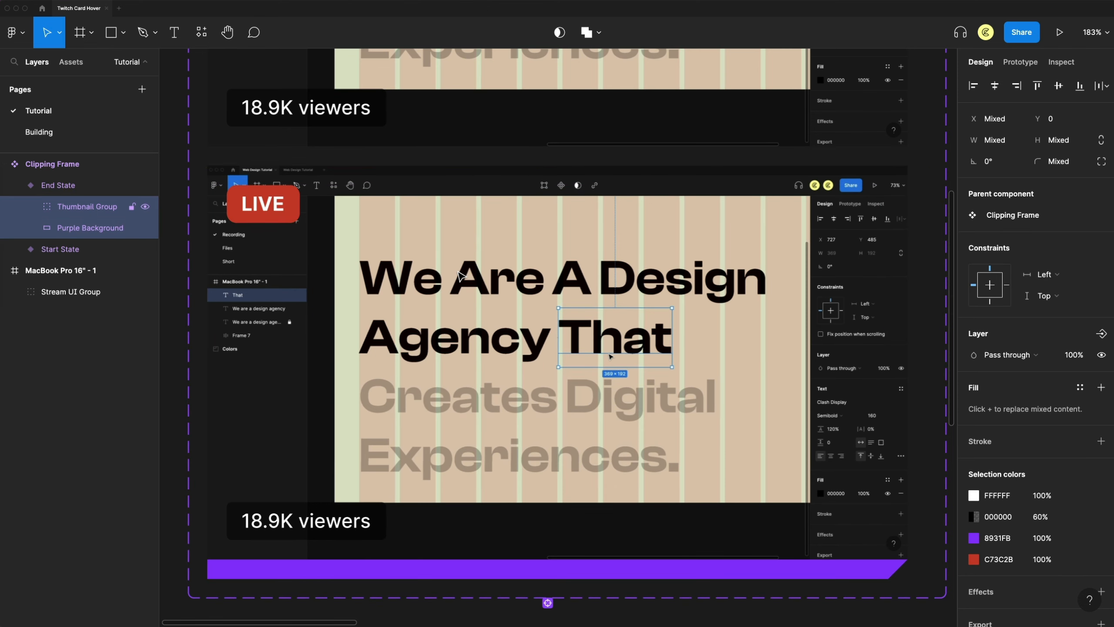
key("shift+Right")
key("shift+Right")
key("shift+Right")
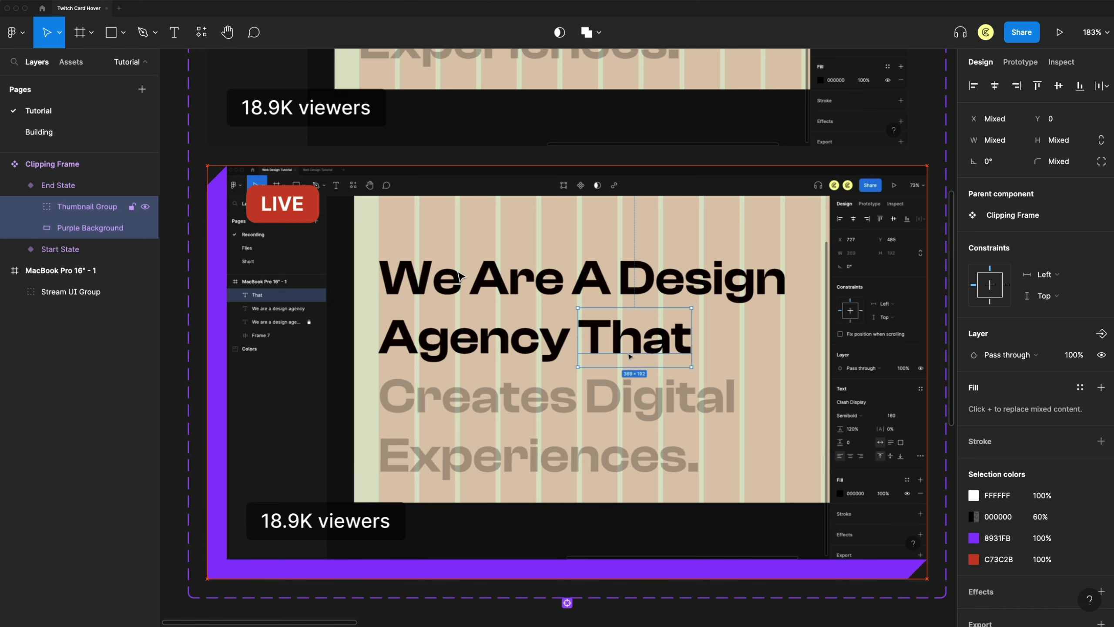
left_click(136, 193)
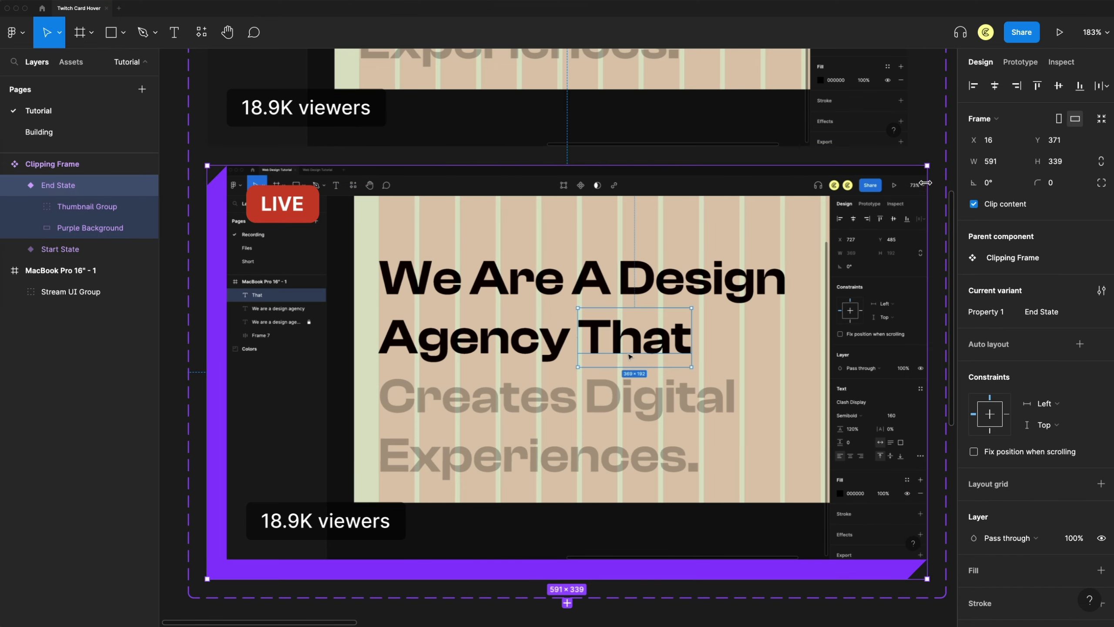
Connect the Start State variant to End State with a prototype interaction triggered While hovering, using Smart animate, Ease out, 300ms.
scroll(675, 310, "down", 5)
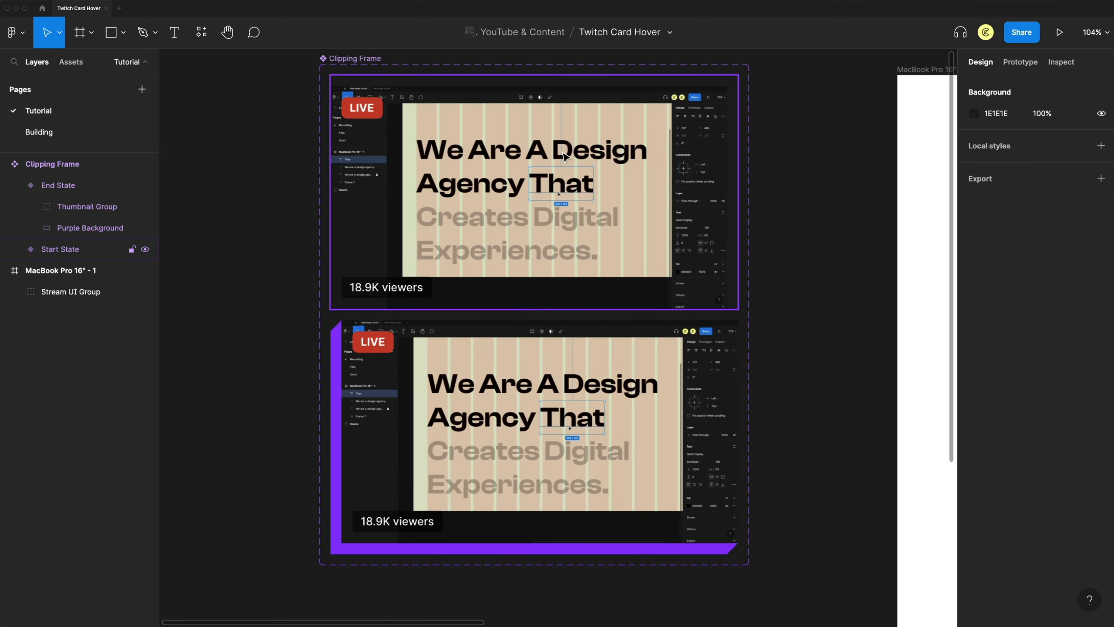
left_click(565, 156)
left_click(1031, 62)
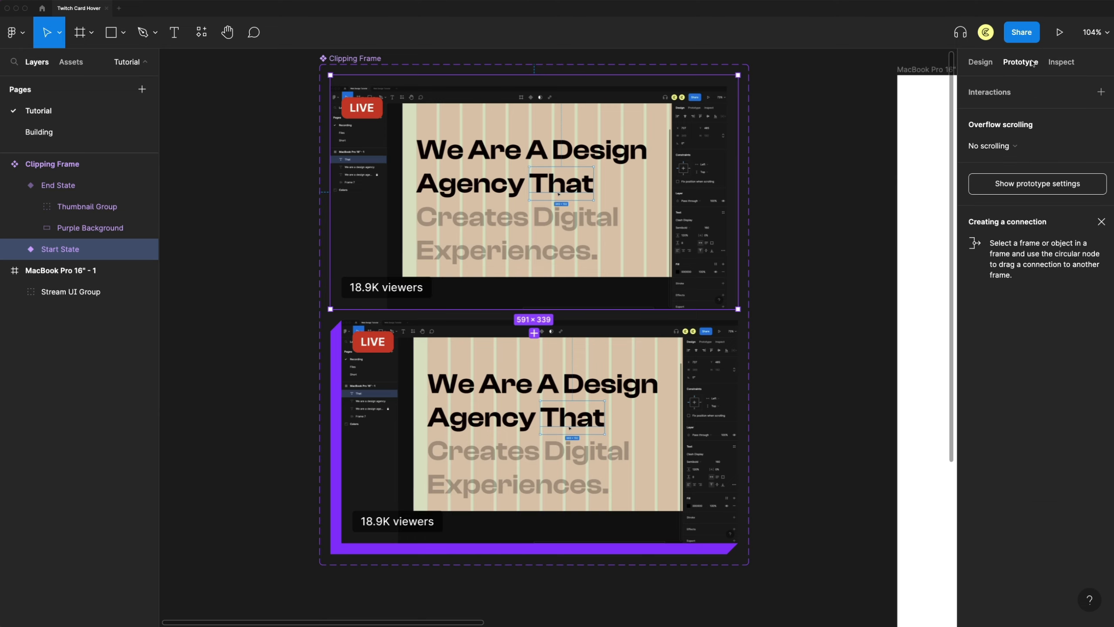
scroll(534, 310, "up", 8)
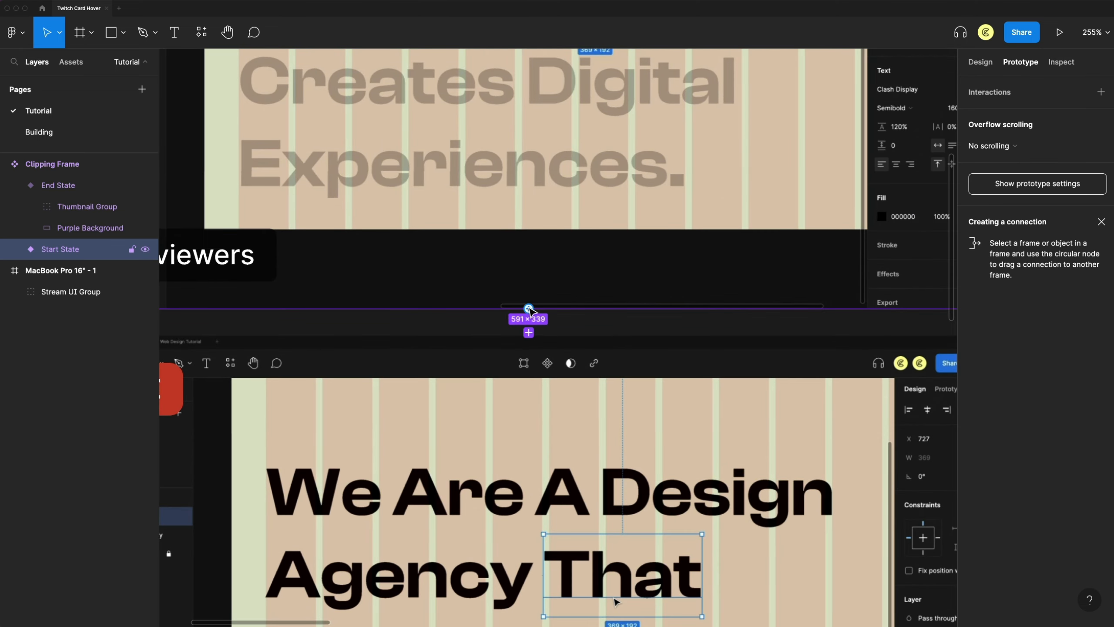
left_click_drag(528, 309, 554, 383)
scroll(565, 387, "down", 8)
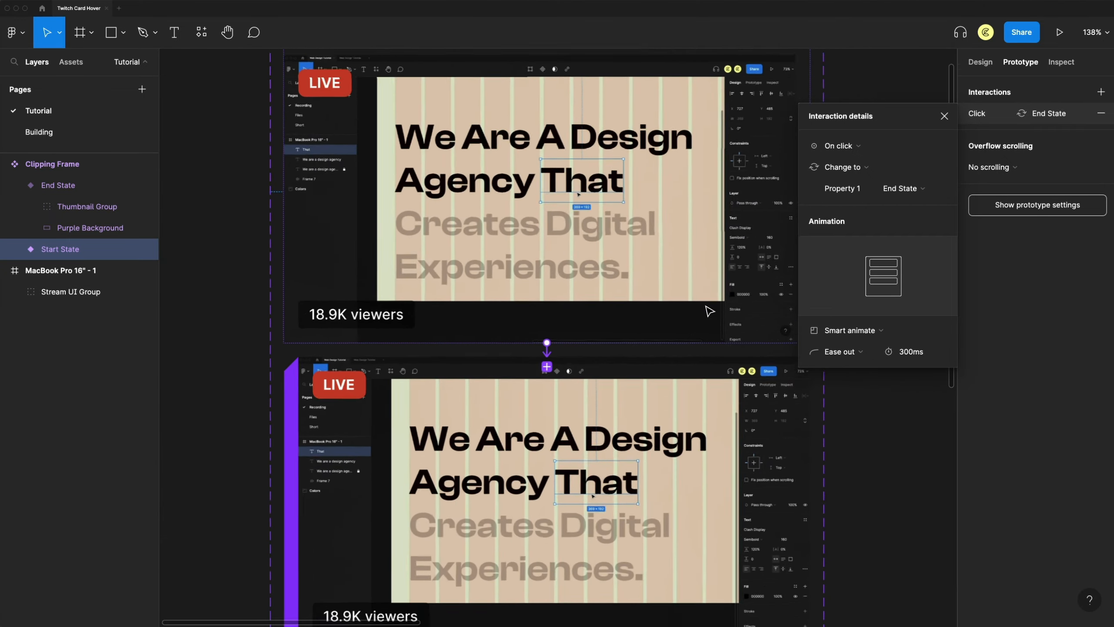
left_click(853, 149)
left_click(849, 177)
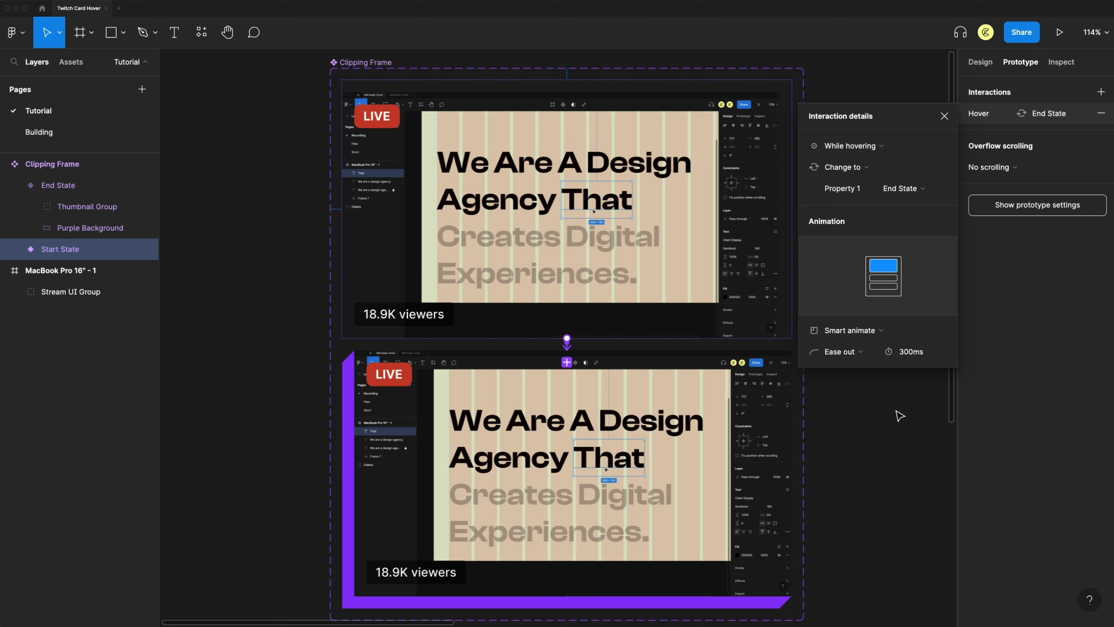
left_click(880, 401)
Place an instance of the thumbnail component listed under Building in the MacBook Pro frame, directly above the stream details.
key("n")
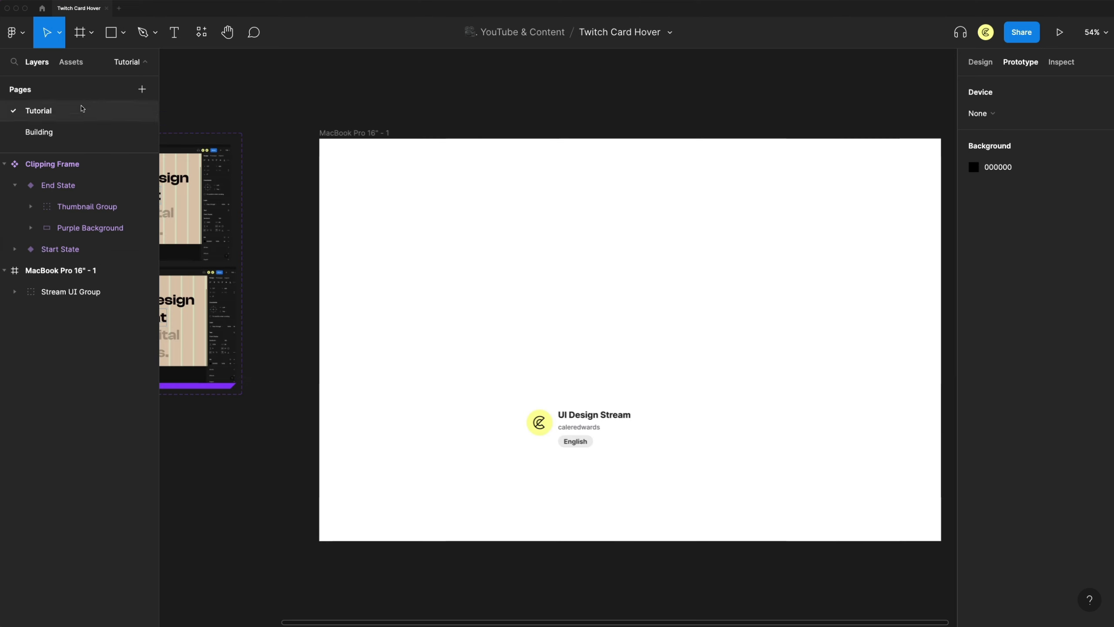
left_click(75, 64)
left_click_drag(41, 184, 659, 317)
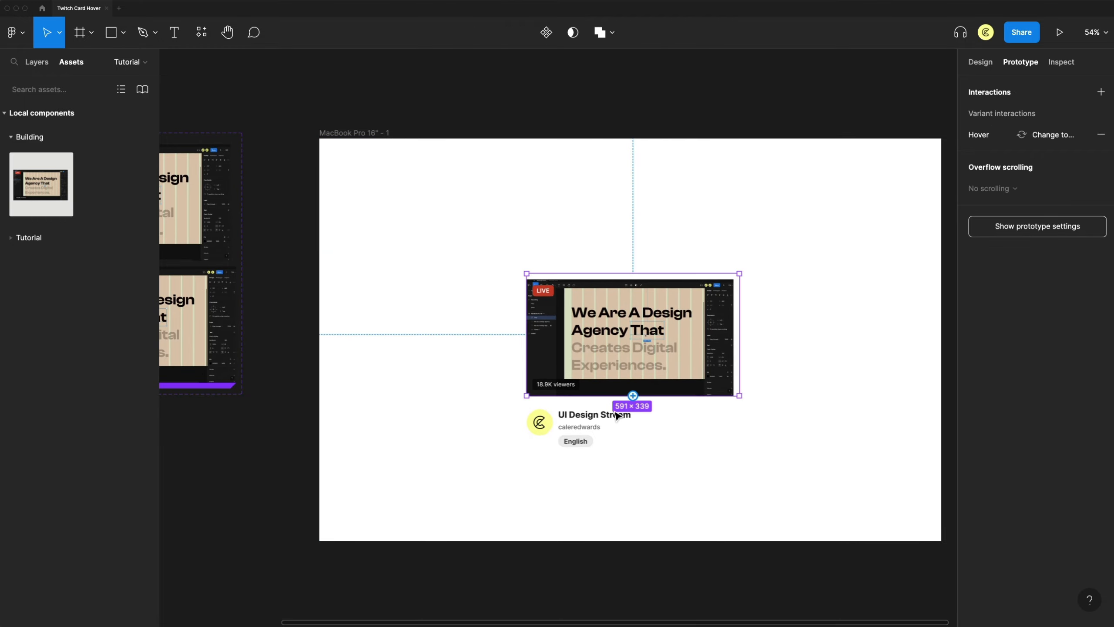
Nudge the placed thumbnail instance down to leave a 32 px gap above the Stream UI Group.
key("alt+Down")
key("alt+Down")
key("alt+Down")
key("alt+Down")
key("alt+Down")
key("alt+Down")
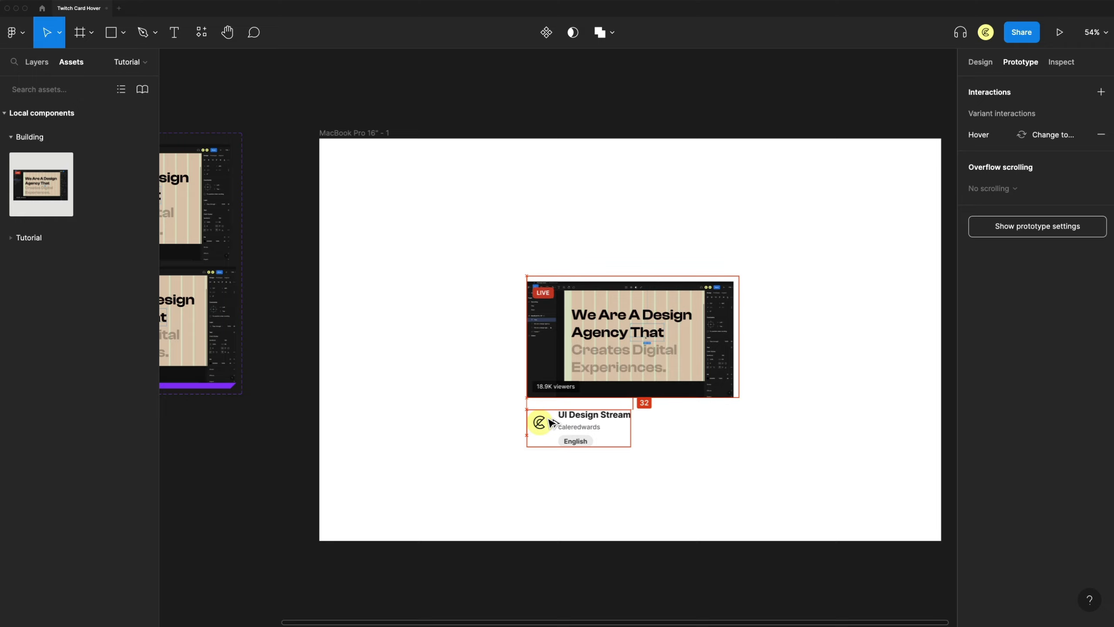
left_click(793, 444)
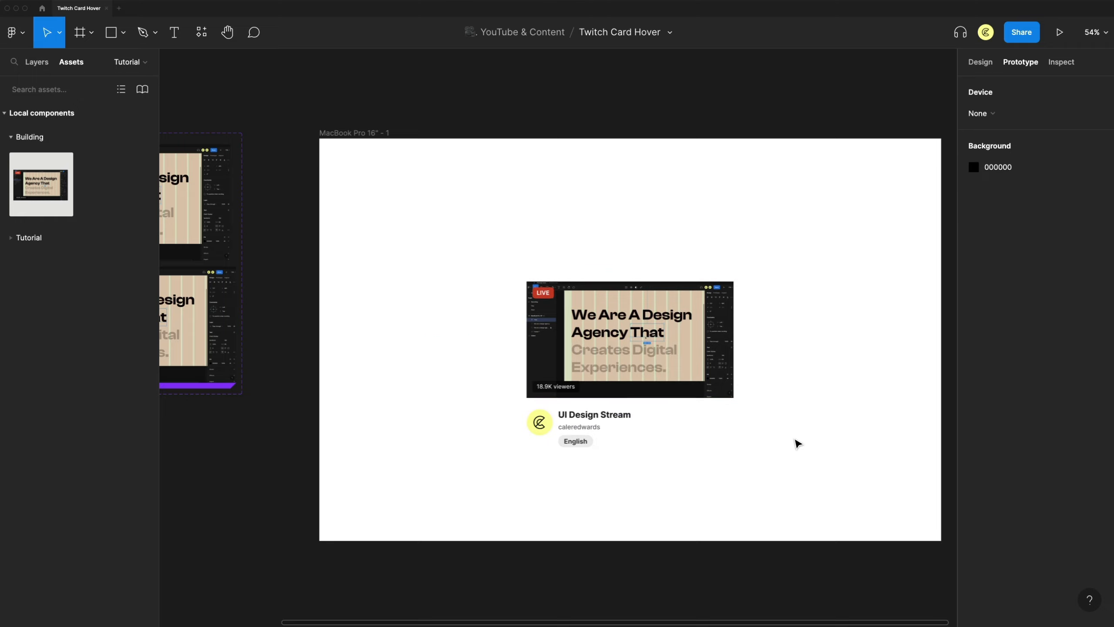
Select the MacBook Pro 16" - 1 frame and run its prototype preview to test the thumbnail's hover effect.
scroll(797, 443, "right", 2)
scroll(798, 442, "down", 1)
left_click(262, 113)
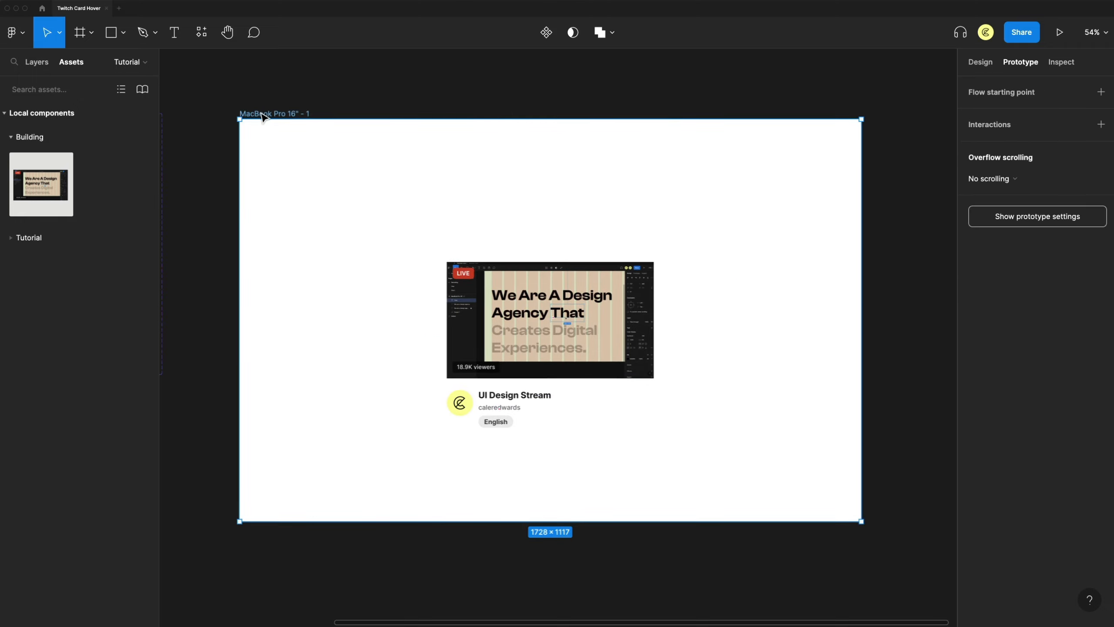
left_click(1059, 32)
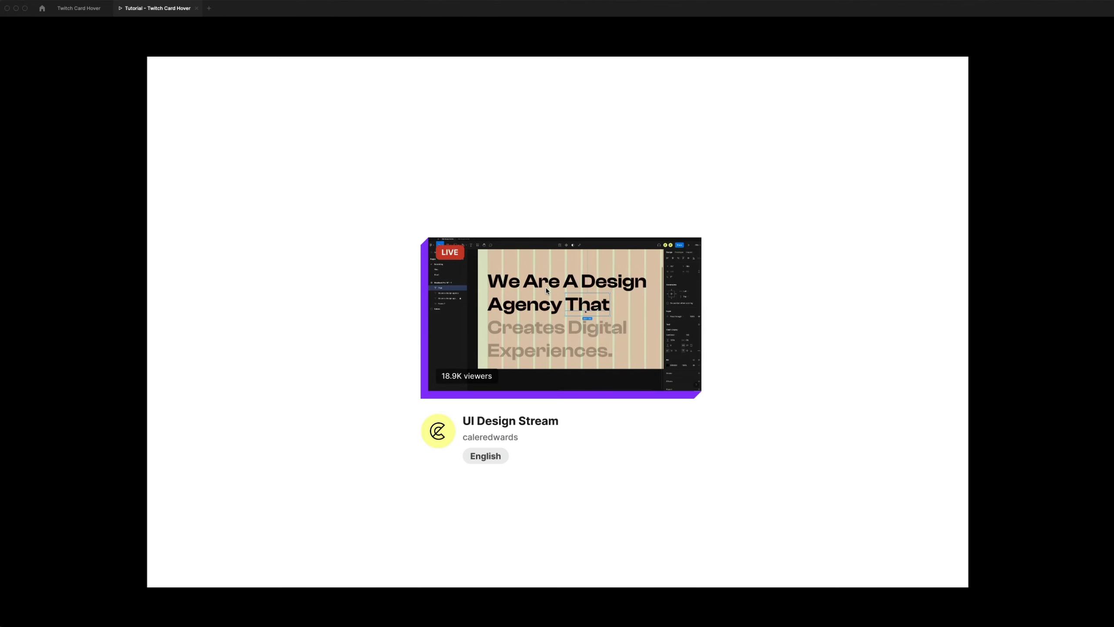
Close the preview and wrap the Clipping Effect thumbnail instance and the Stream UI Group together in a vertical auto layout frame.
key("super+w")
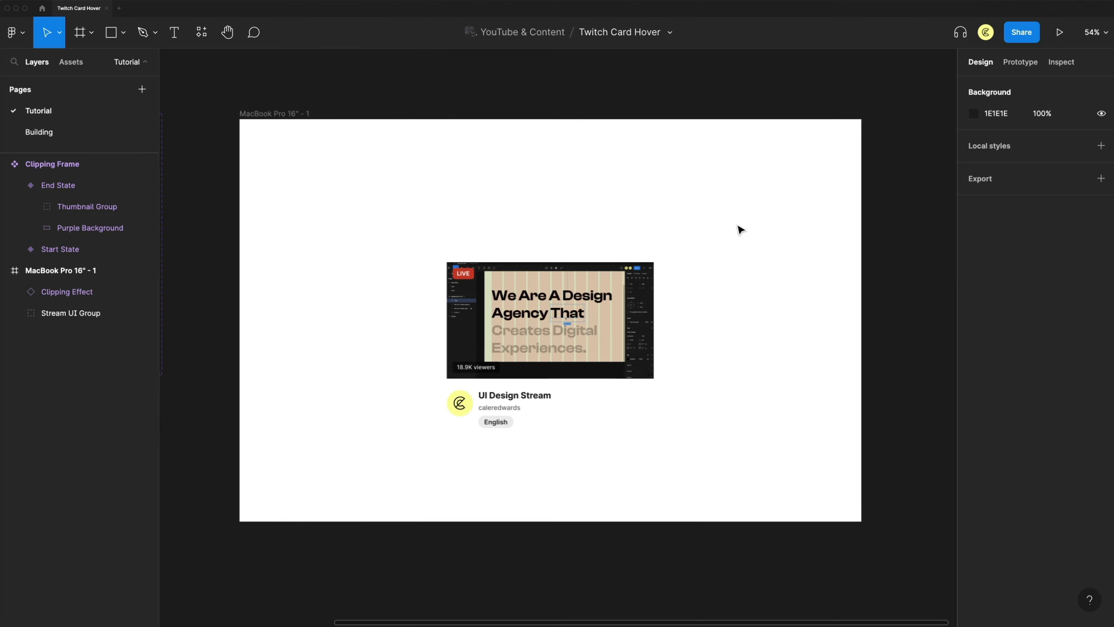
scroll(490, 370, "up", 3)
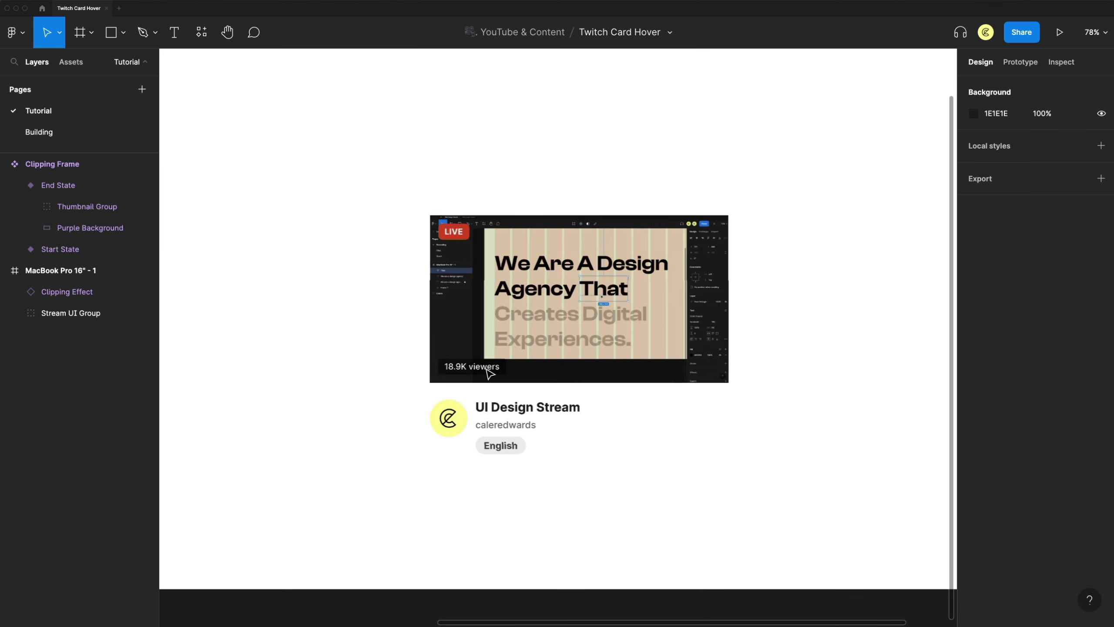
left_click(548, 262)
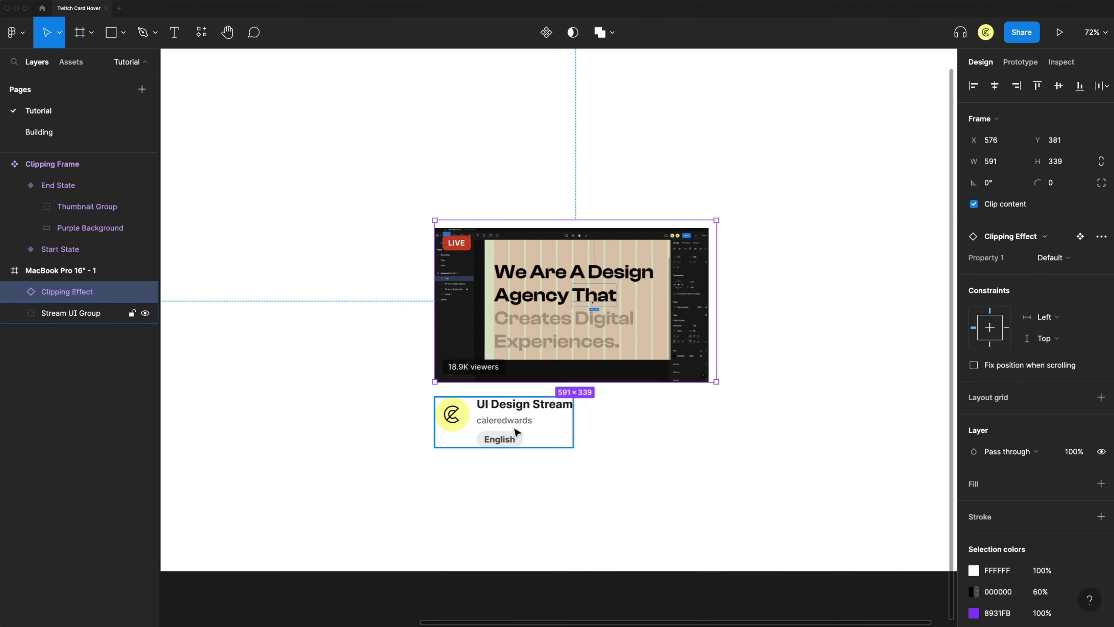
left_click(534, 429, "shift")
key("shift+a")
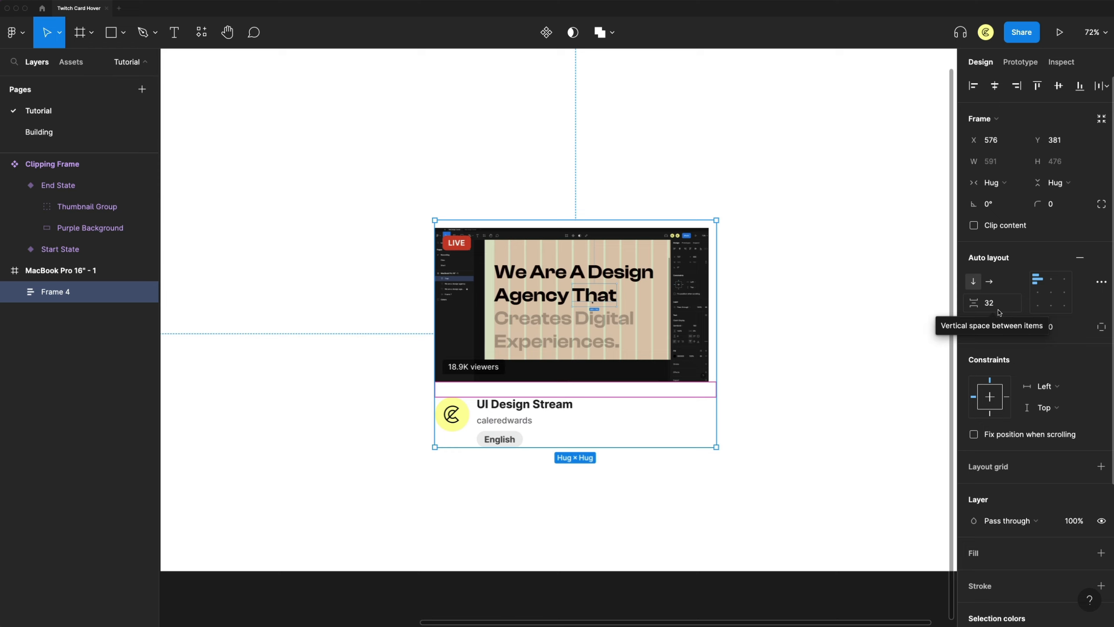
Set the new auto layout frame's padding to 80 on the left, right and top, and 128 at the bottom.
scroll(1047, 278, "down", 3)
left_click(995, 271)
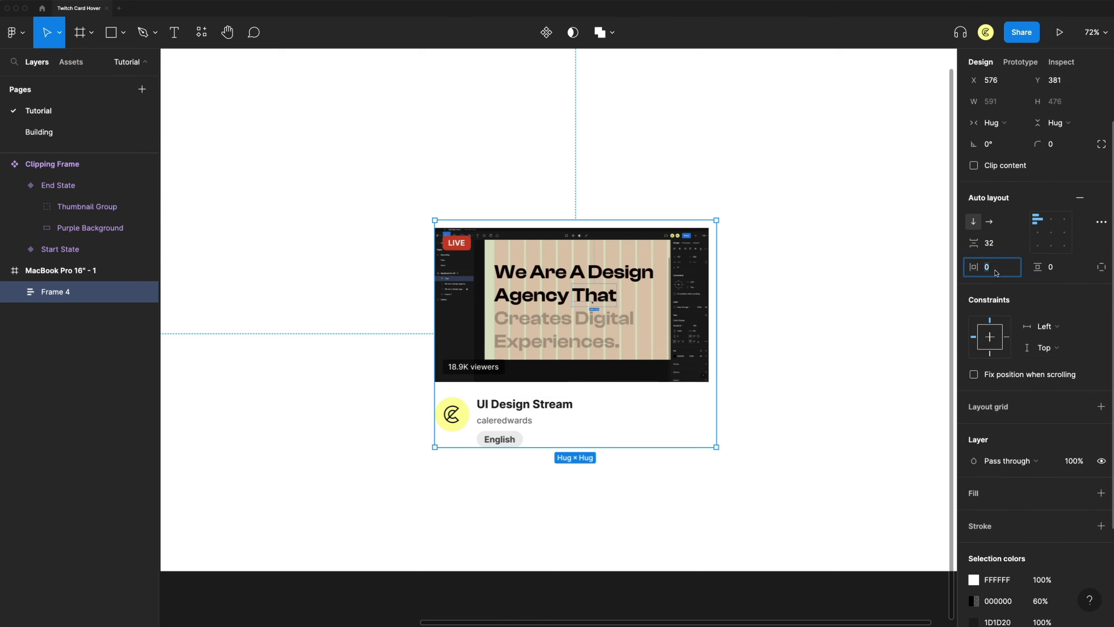
type("80")
left_click(1068, 270)
type("80")
key("Return")
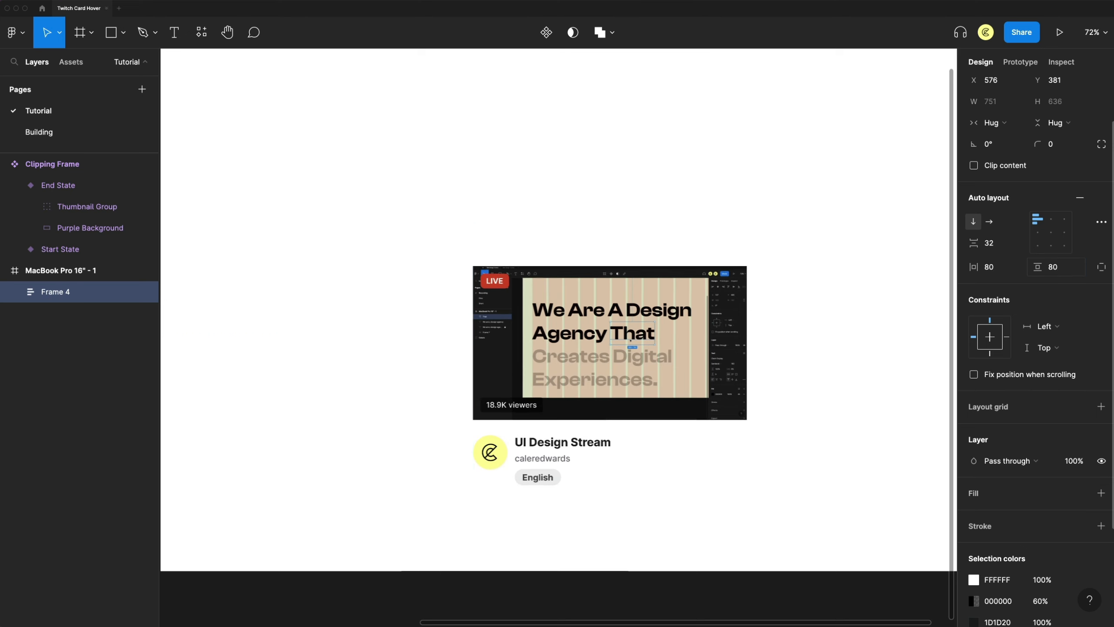
left_click(1101, 267)
left_click(1057, 290)
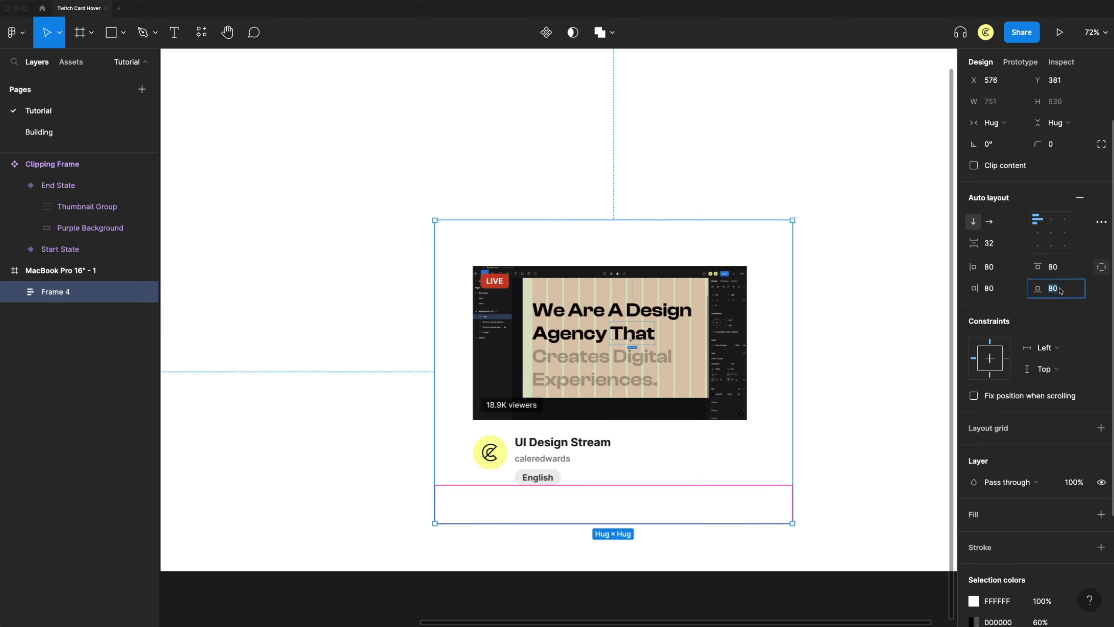
type("128")
key("Return")
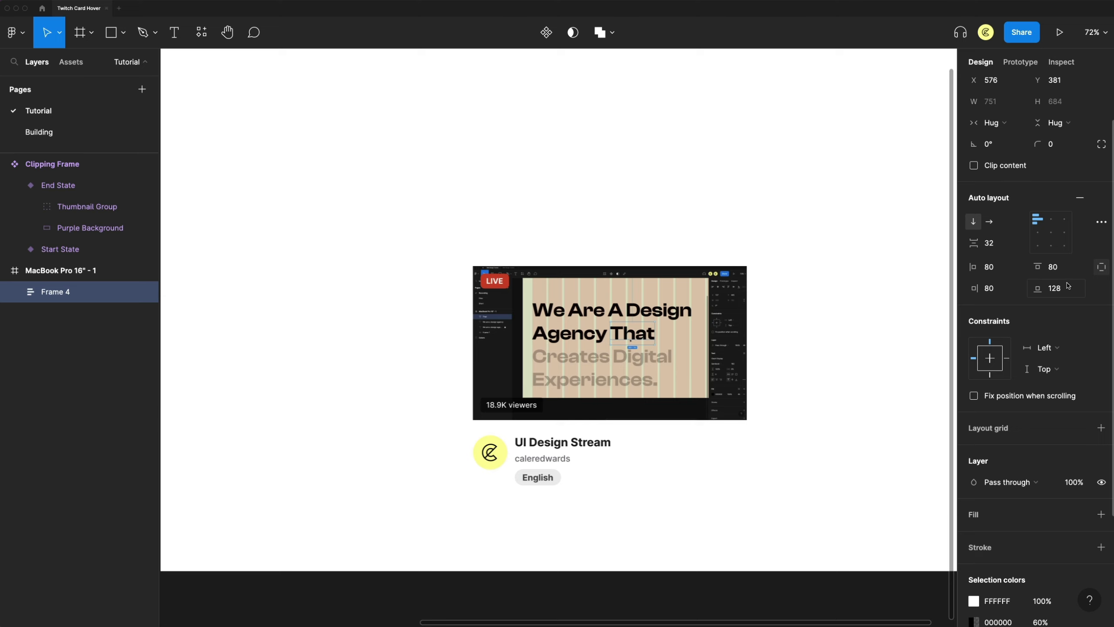
Give the auto layout card frame a corner radius of 48 and add a white FFFFFF fill.
left_click(1068, 207)
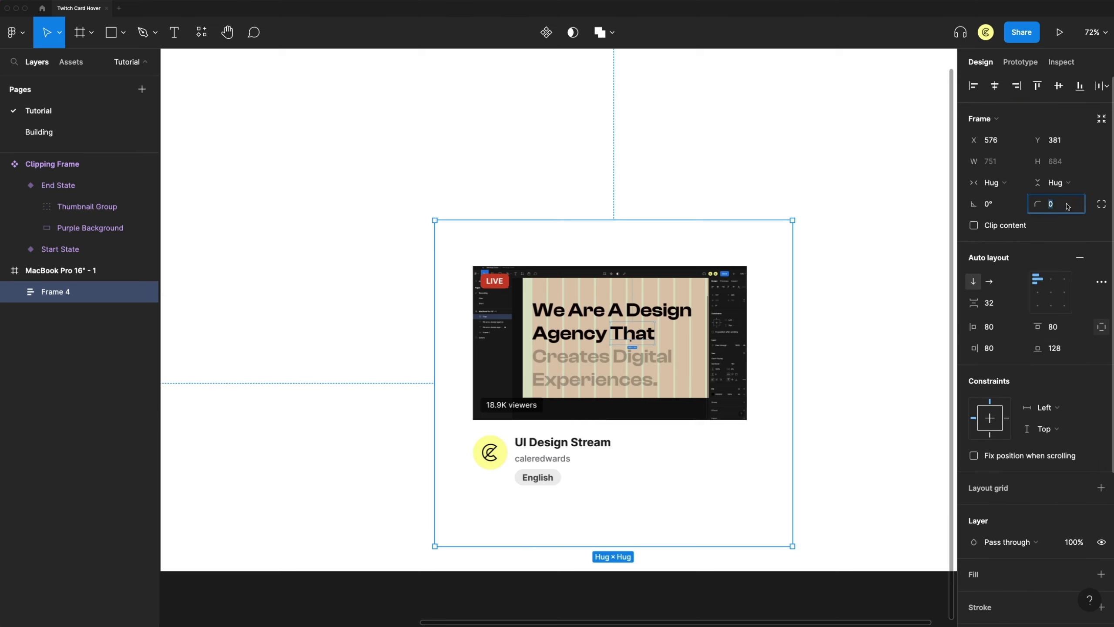
type("48")
key("Return")
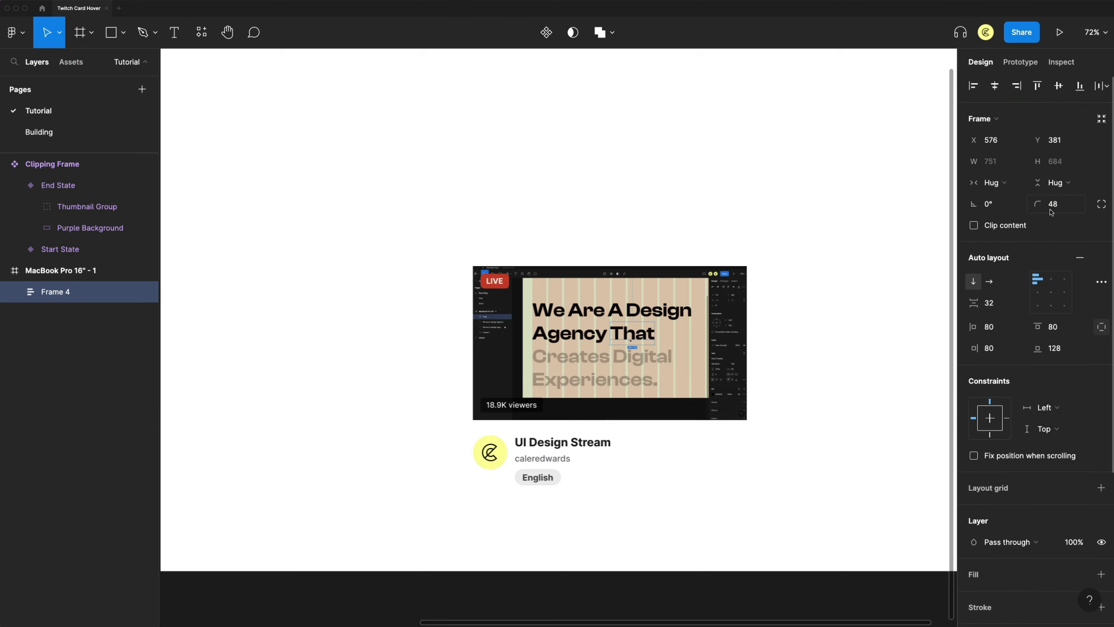
scroll(1082, 411, "down", 5)
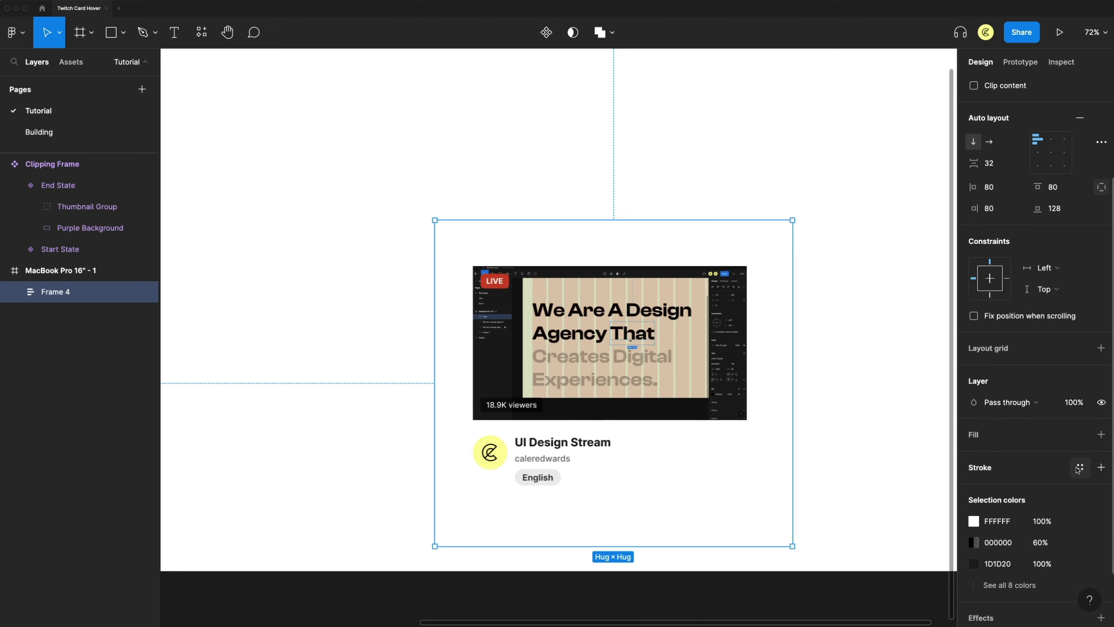
left_click(1101, 434)
scroll(421, 254, "up", 3)
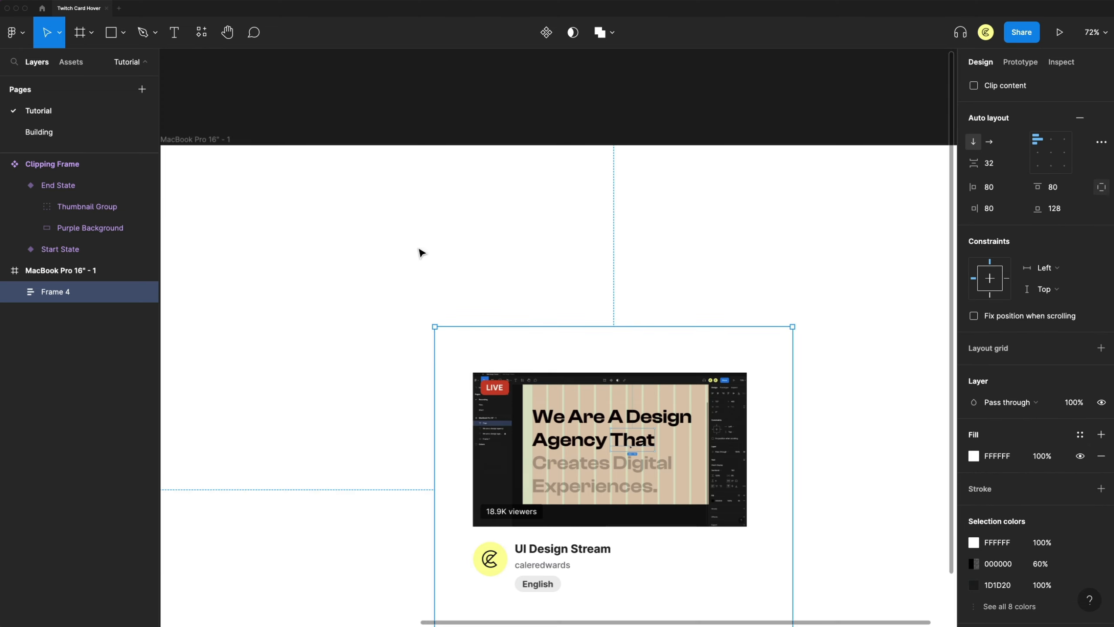
Change the MacBook Pro 16" - 1 frame's fill color to 00DB84.
left_click(226, 152)
left_click(1012, 366)
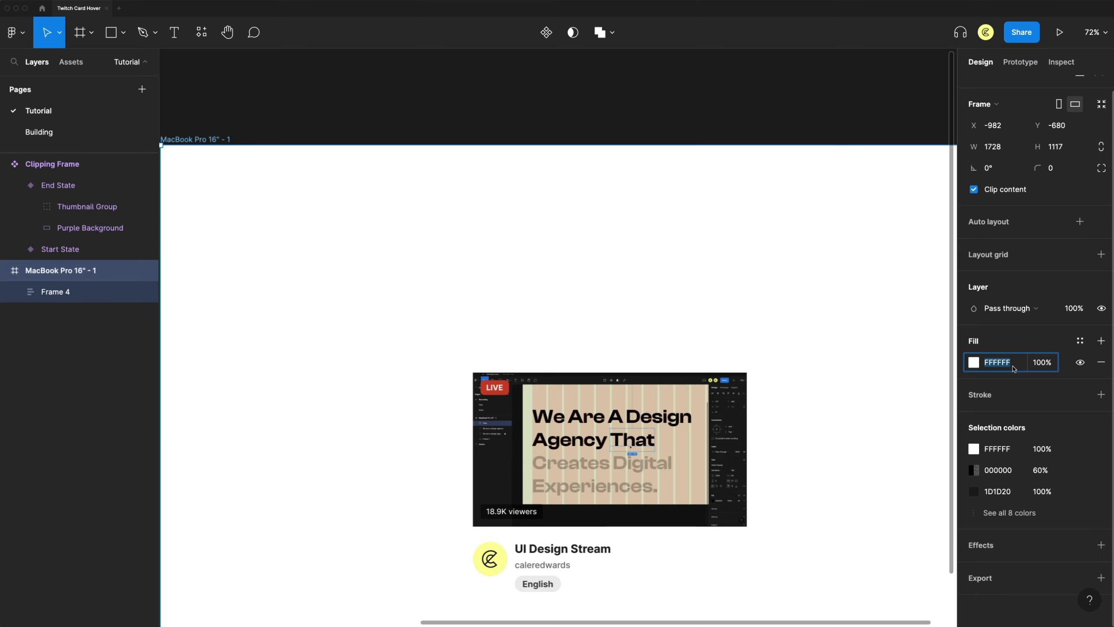
type("00DB84")
key("Return")
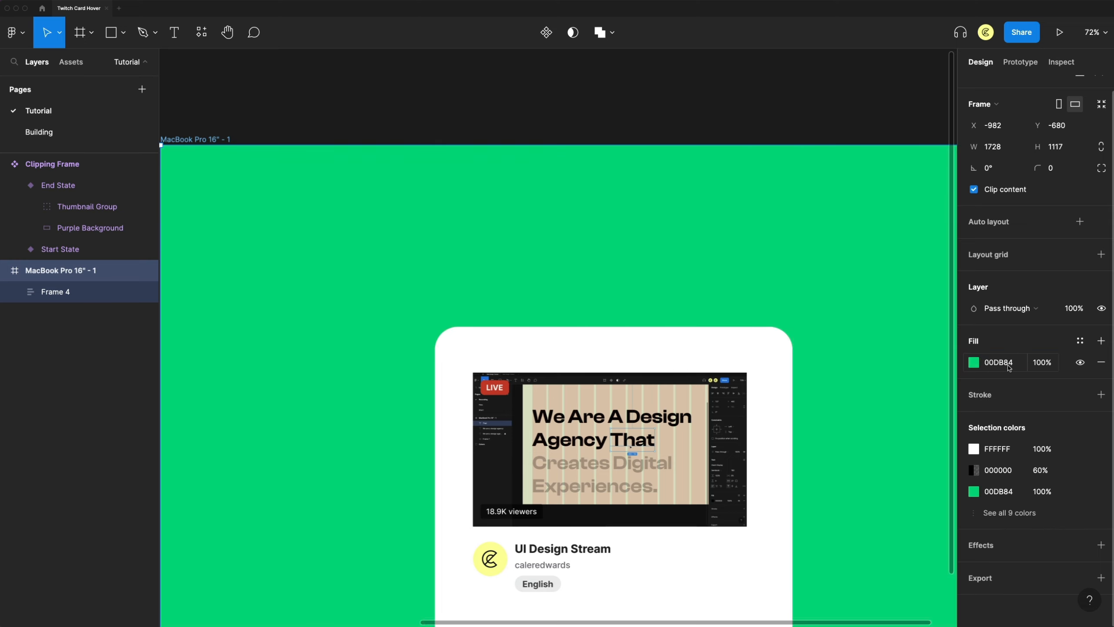
left_click(863, 304)
Center the white card frame horizontally and vertically within the MacBook Pro frame.
scroll(860, 306, "down", 5)
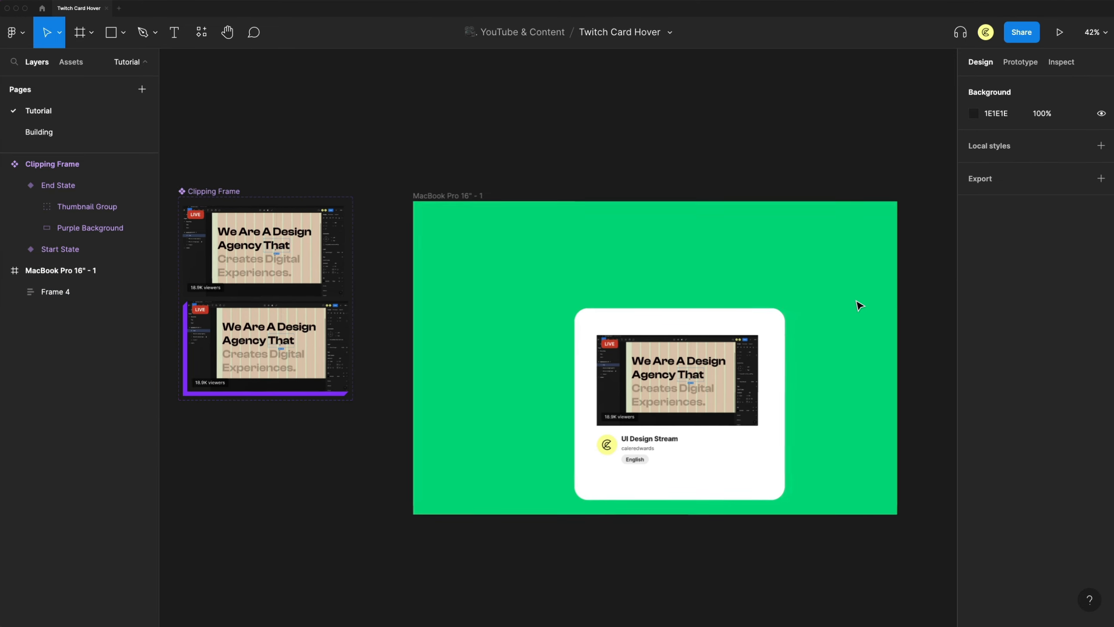
left_click(744, 327)
left_click(1058, 87)
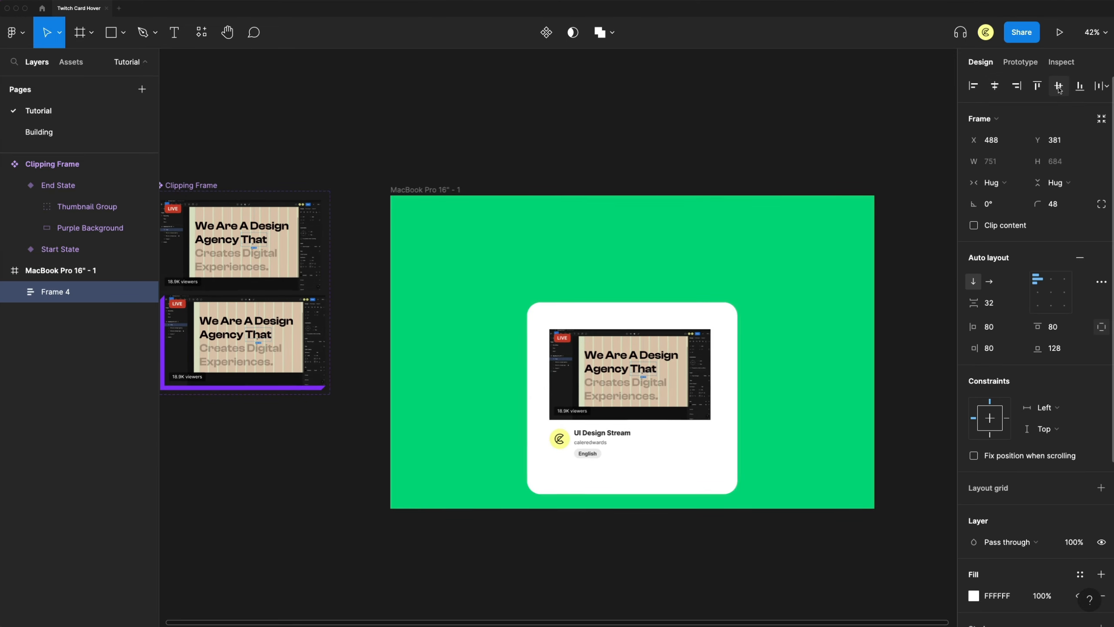
left_click(1060, 87)
Run the prototype preview of the MacBook Pro 16" - 1 frame with the finished card.
left_click(865, 327)
left_click(451, 191)
left_click(1059, 32)
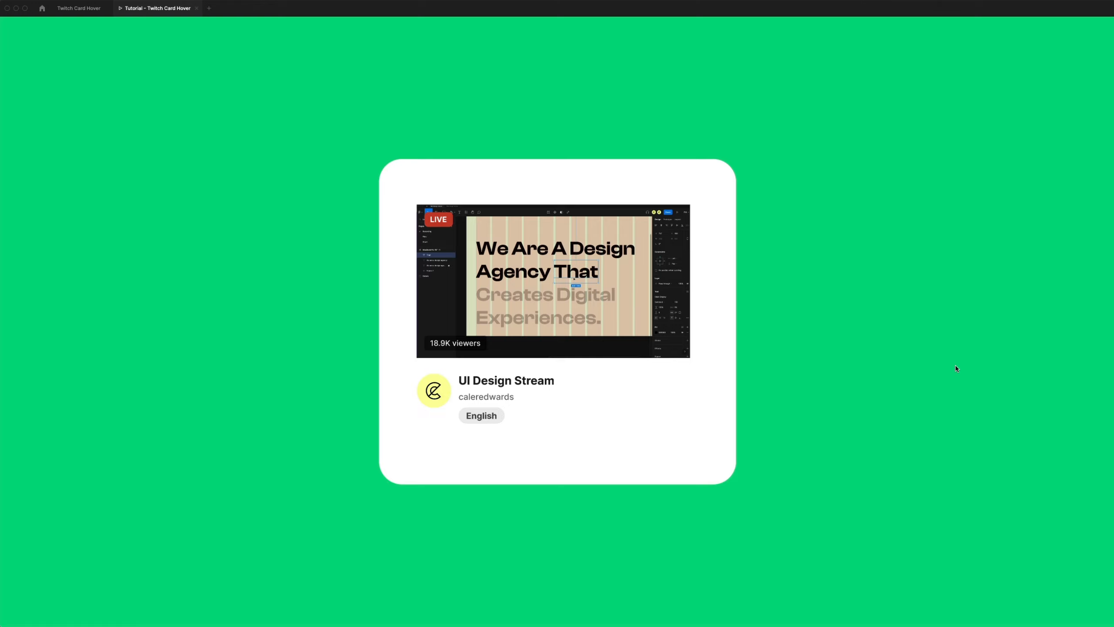